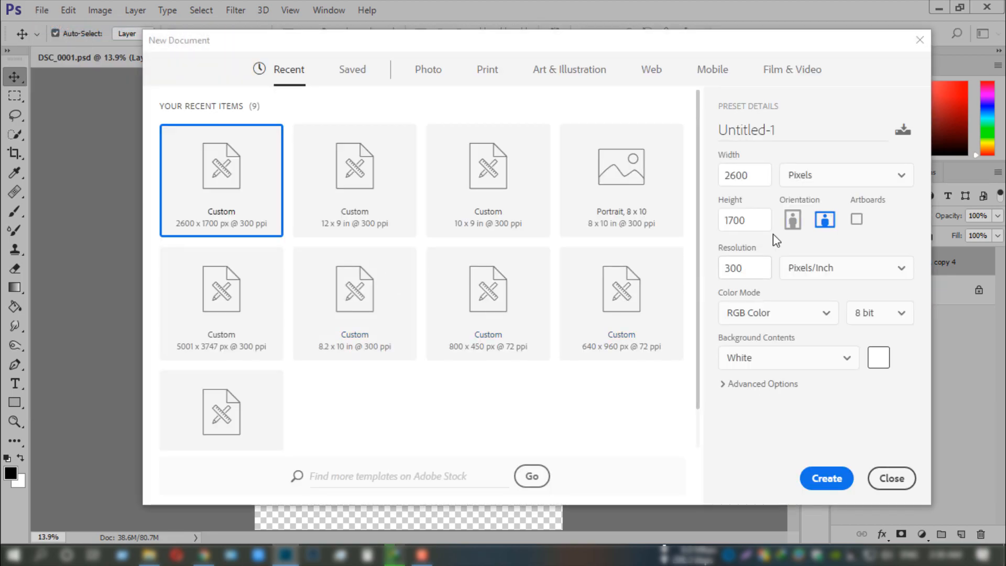
- Create a new white document 2600 by 1700 pixels at 300 pixels/inch
drag(750, 220, 735, 221)
drag(748, 268, 702, 276)
click(806, 477)
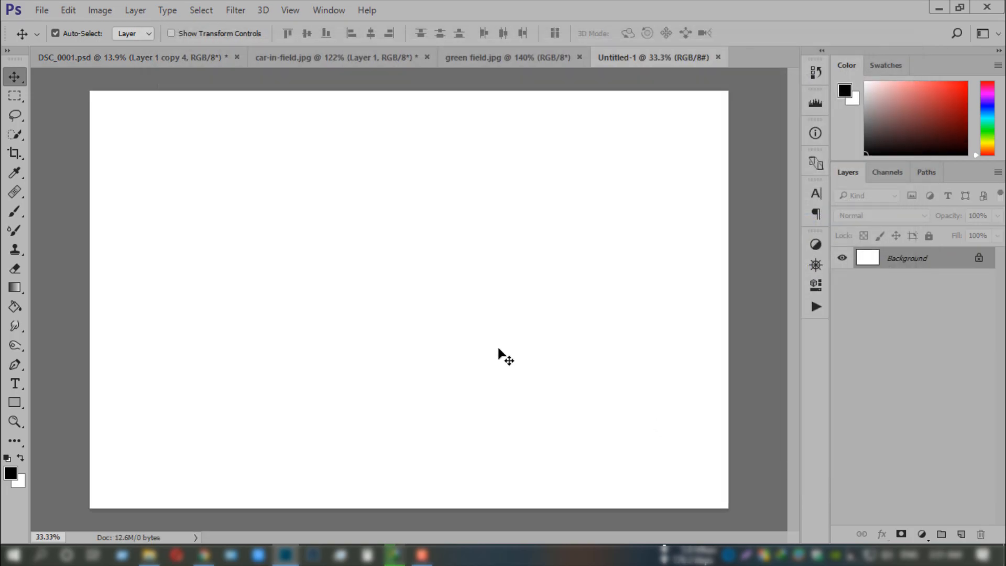
- Add a Solid Color fill layer in mid-grey #7a7a7a above the background
scroll(498, 354, up, 1)
click(928, 535)
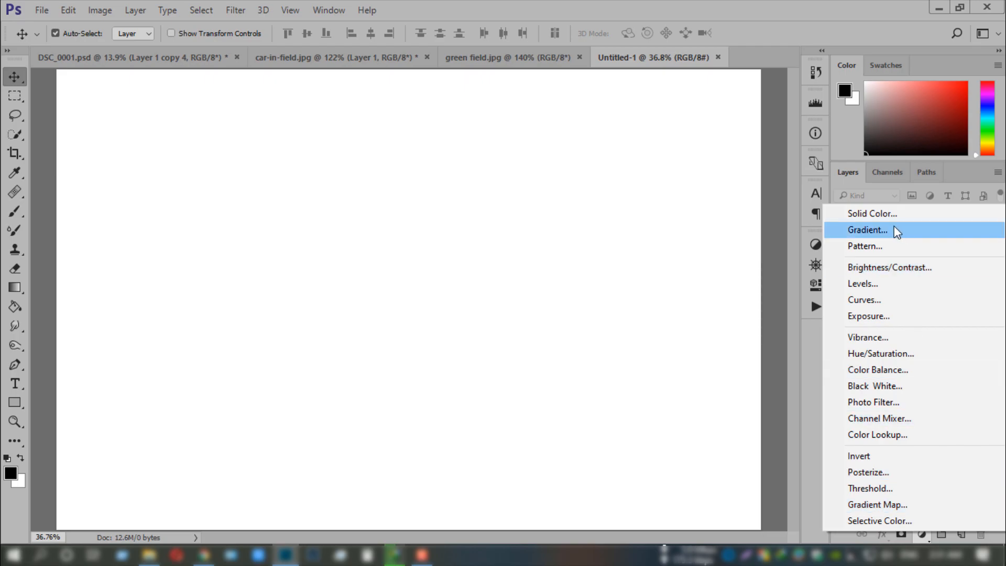
click(872, 212)
click(445, 207)
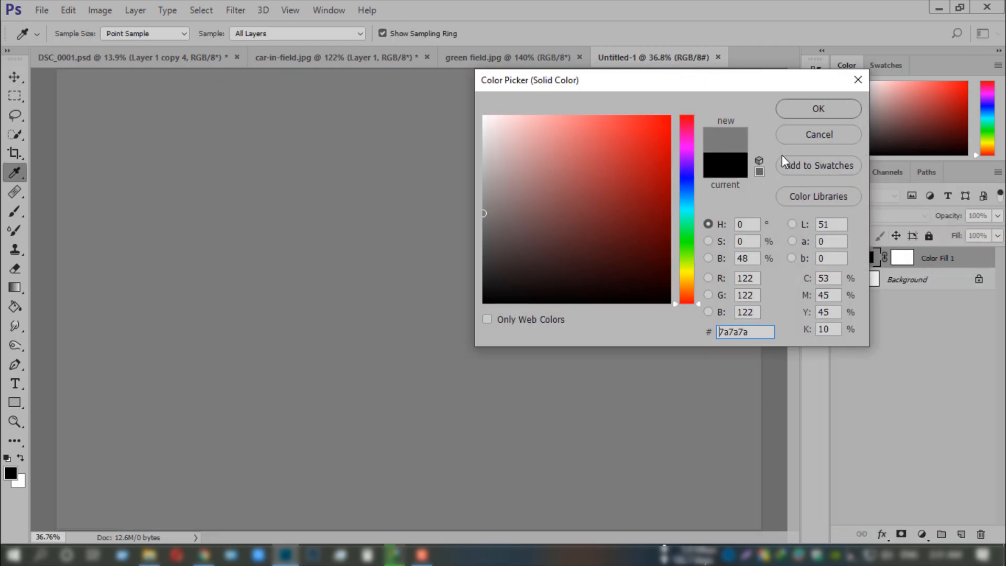
click(799, 112)
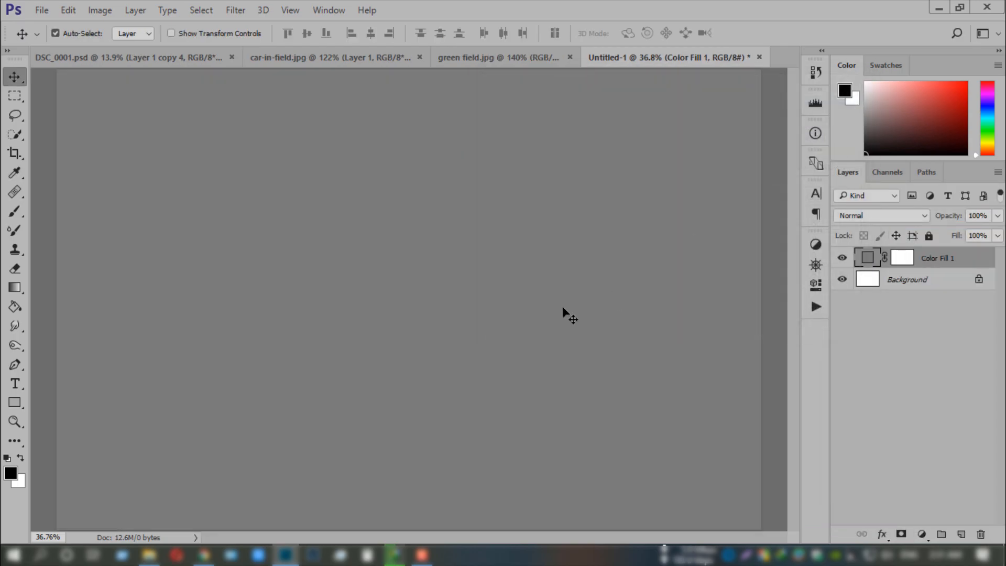
- Copy the masked car layer from car-in-field.jpg into the new 2600 by 1700 document
click(171, 56)
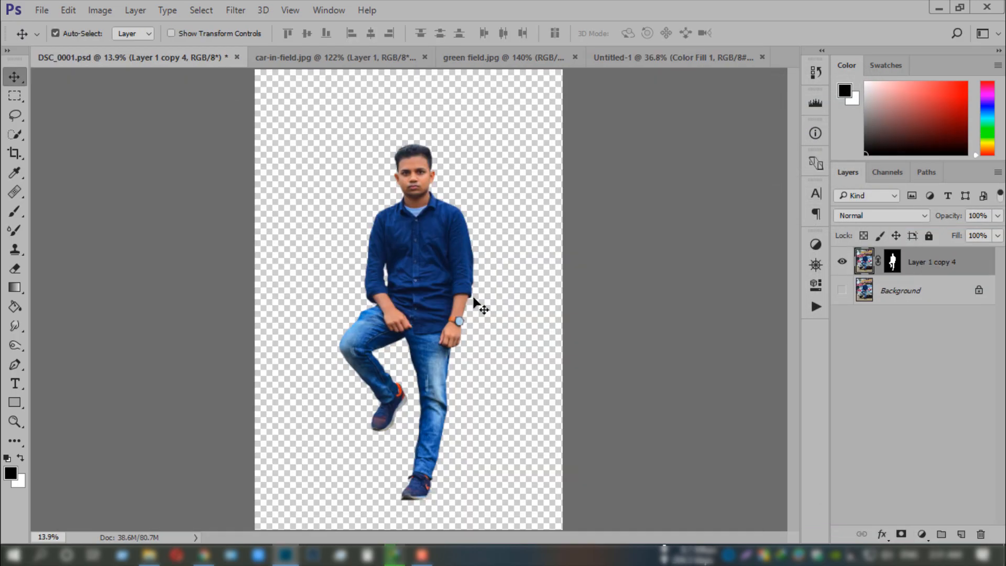
click(367, 64)
drag(867, 258, 728, 257)
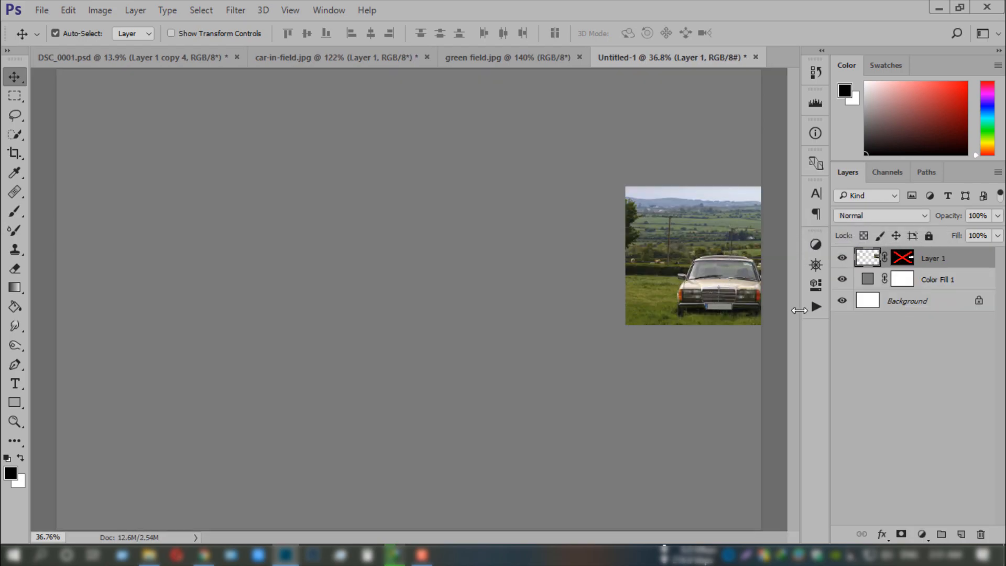
- Move and enlarge the car photo with Free Transform until it fills the canvas
drag(713, 296, 440, 312)
key(ctrl+minus)
key(ctrl+minus)
key(ctrl+t)
drag(474, 346, 651, 456)
drag(603, 430, 602, 419)
key(Return)
key(ctrl+minus)
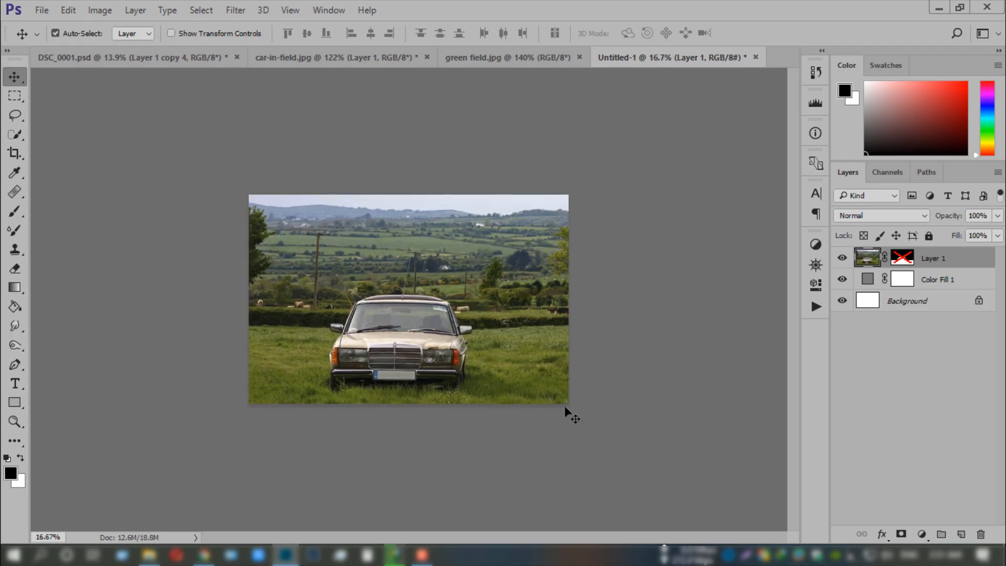
- Shift the car photo slightly to the right with Free Transform
key(ctrl+t)
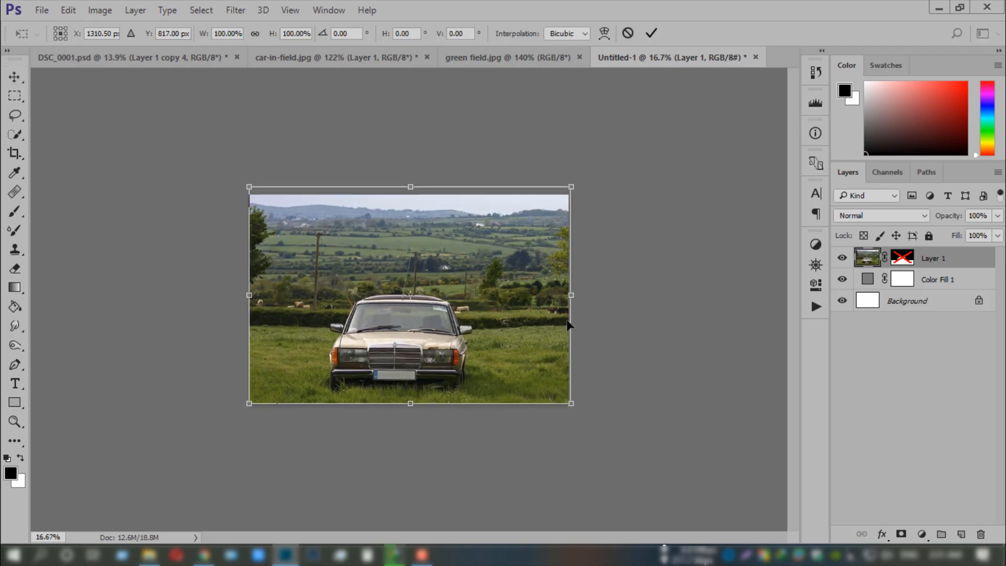
drag(519, 314, 526, 314)
key(Return)
key(ctrl+plus)
key(ctrl+plus)
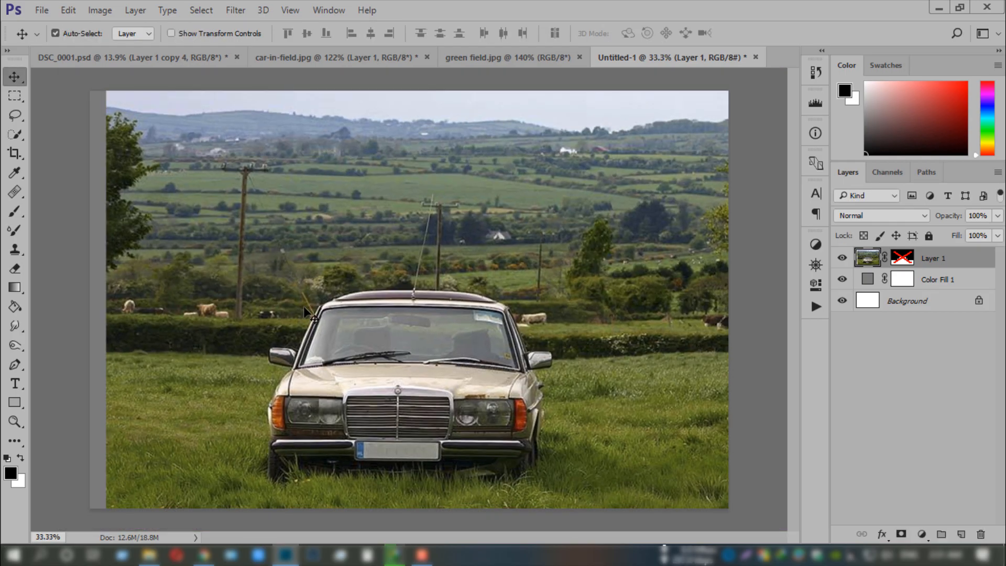
- Select the left strip of the car photo, stretch it toward the canvas's left edge, and deselect
key(m)
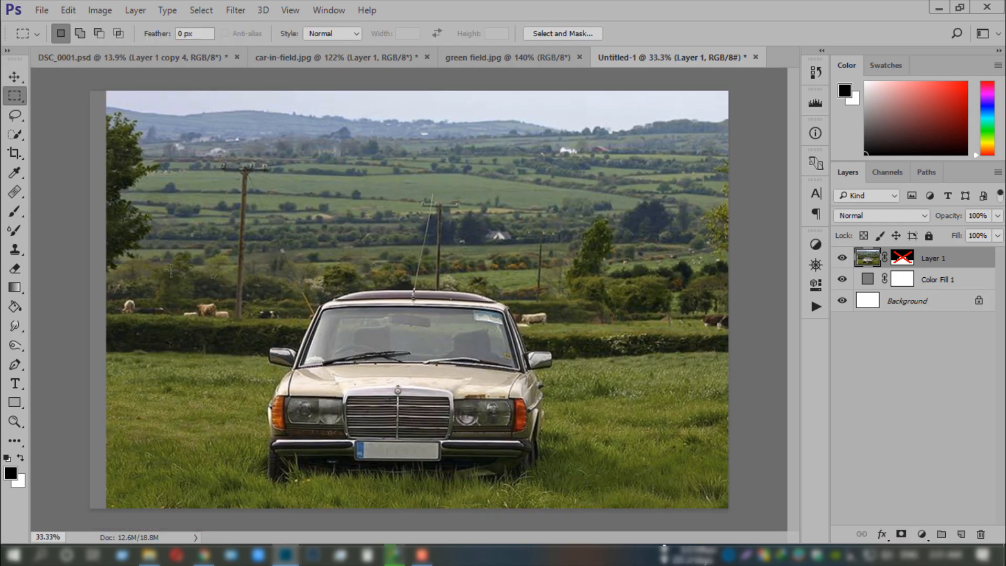
key(ctrl+minus)
key(ctrl+minus)
drag(234, 209, 298, 404)
key(ctrl+t)
drag(247, 298, 242, 300)
key(Escape)
click(22, 77)
key(ctrl+d)
key(ctrl+plus)
key(ctrl+0)
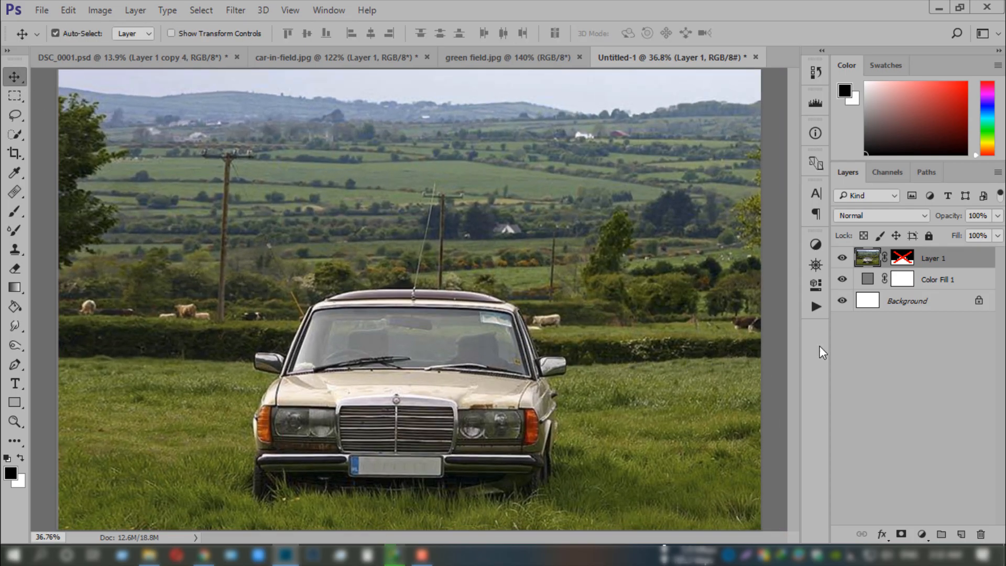
- Enable the car layer's mask so only the car and foreground grass are shown
shift+click(901, 264)
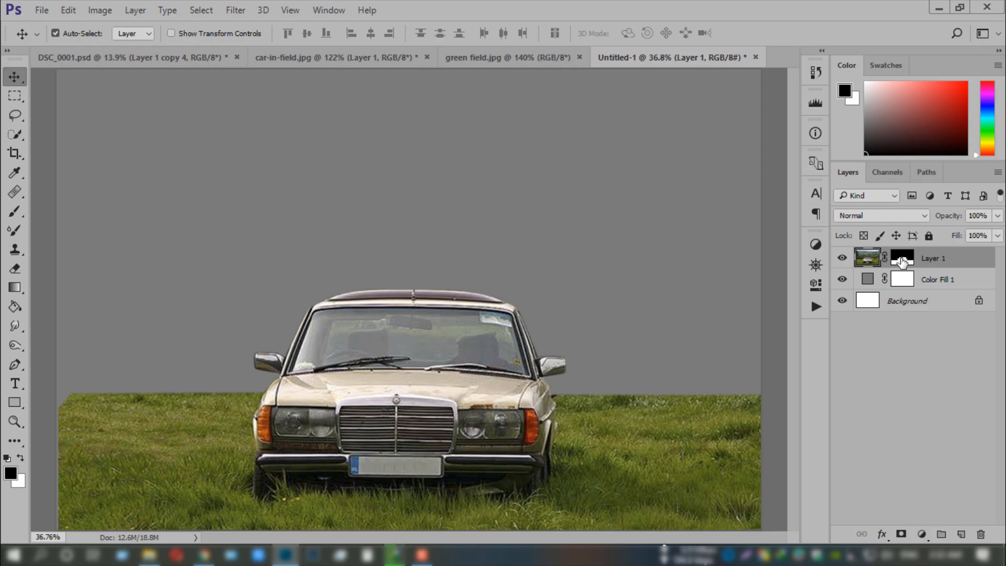
shift+click(902, 263)
shift+click(902, 262)
- Bring the green field.jpg image into the composition and place its layer directly beneath the car layer
click(452, 62)
drag(400, 330, 495, 317)
drag(879, 275, 922, 294)
- Scale the field image to about 372% and position it to fill the backdrop behind the car
key(ctrl+minus)
key(ctrl+t)
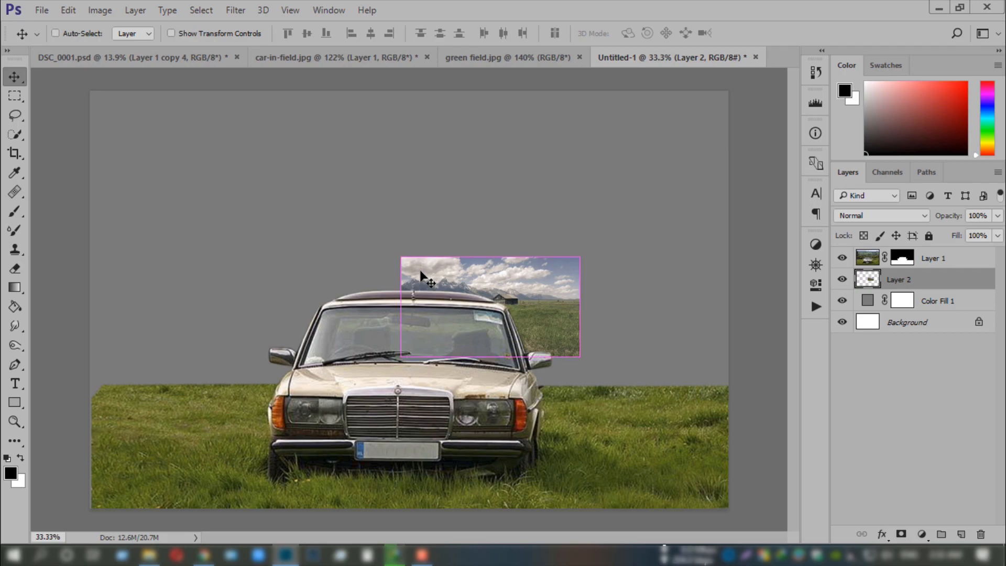
key(ctrl+minus)
drag(437, 279, 374, 215)
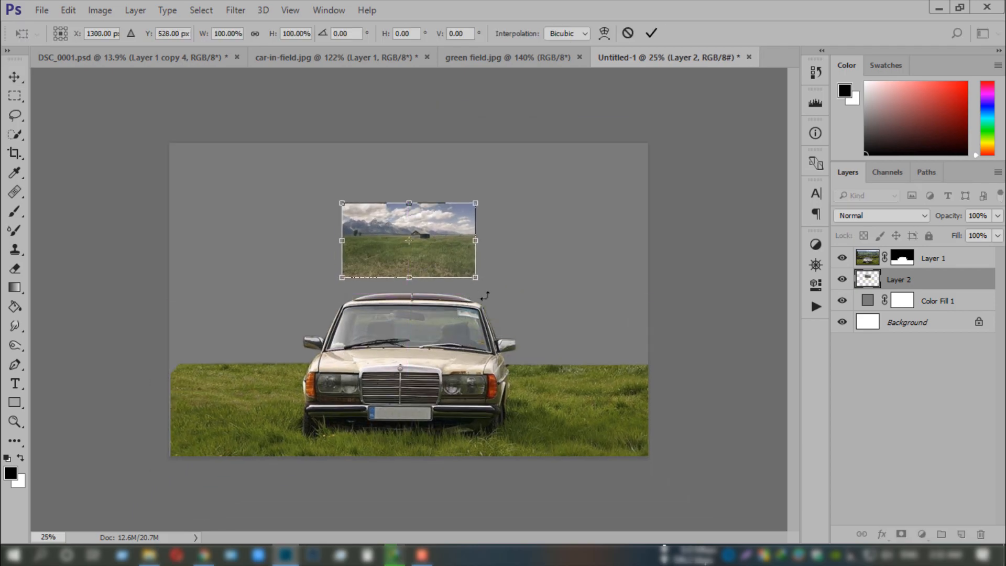
drag(477, 277, 651, 369)
mouse_move(544, 277)
mouse_down()
mouse_move(547, 297)
mouse_move(540, 291)
mouse_up()
drag(647, 389, 655, 392)
drag(603, 325, 566, 344)
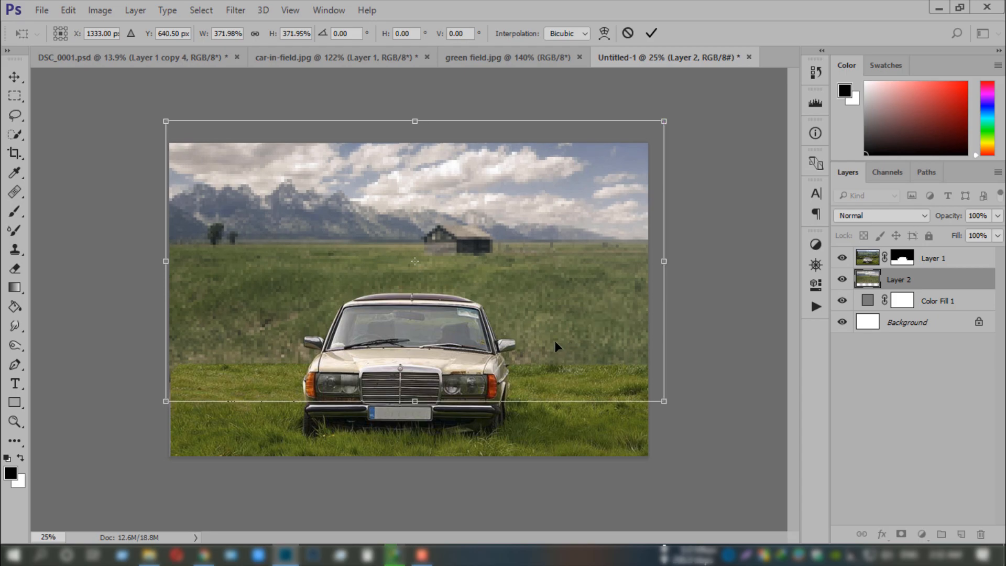
key(Return)
key(ctrl+0)
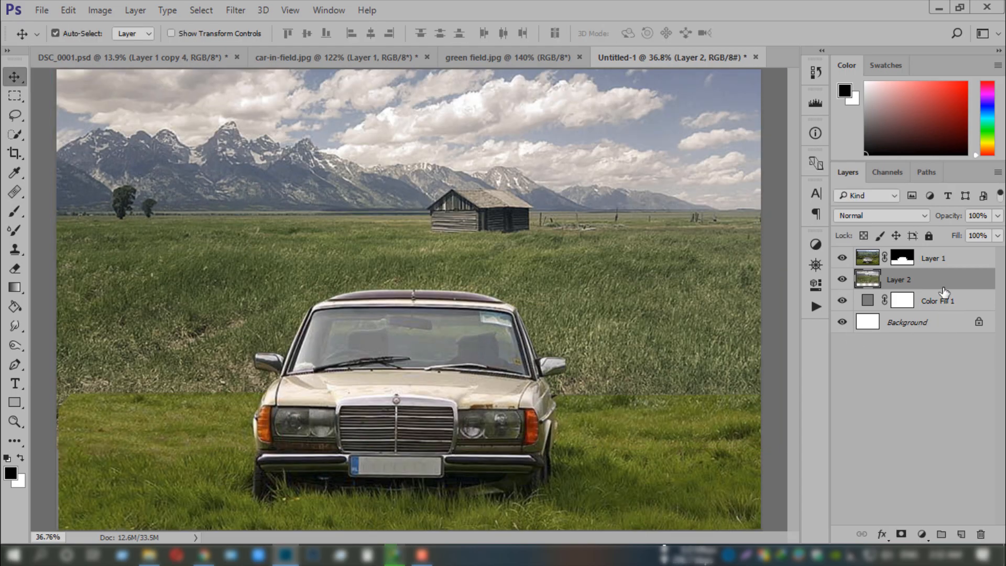
- Duplicate the car layer and draw a linear gradient upward on the copy's mask across the grass boundary
click(905, 261)
key(ctrl+j)
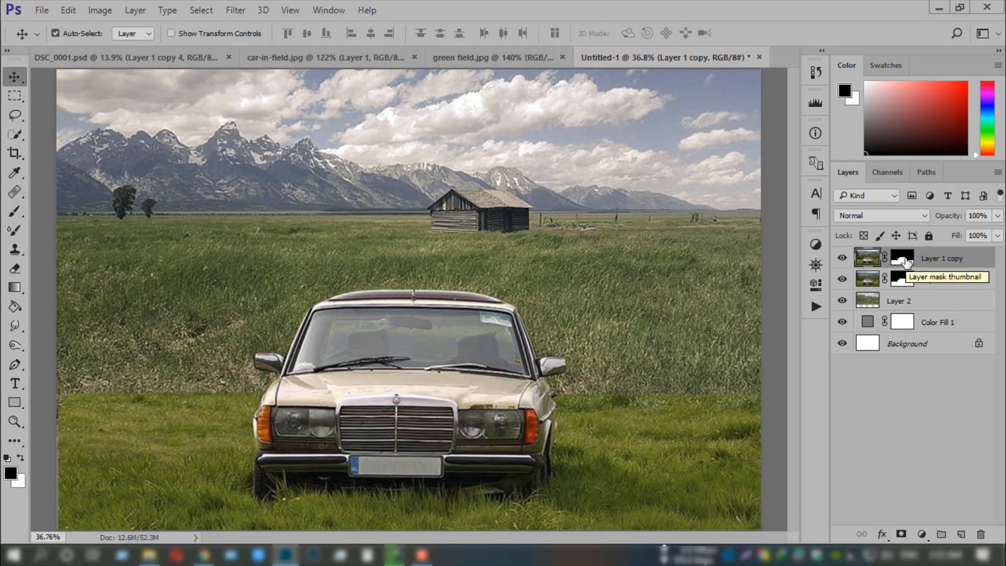
click(20, 286)
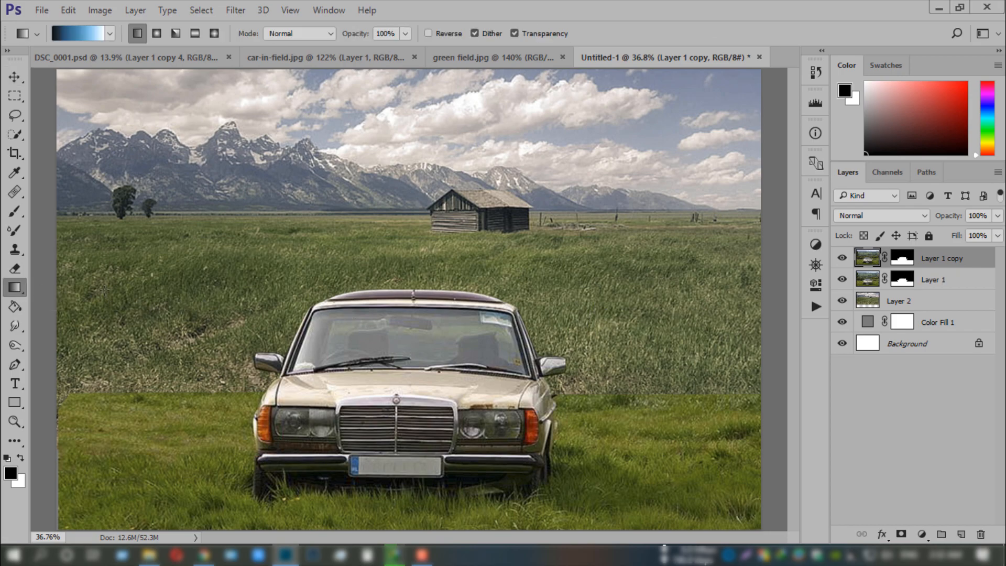
key(ctrl+minus)
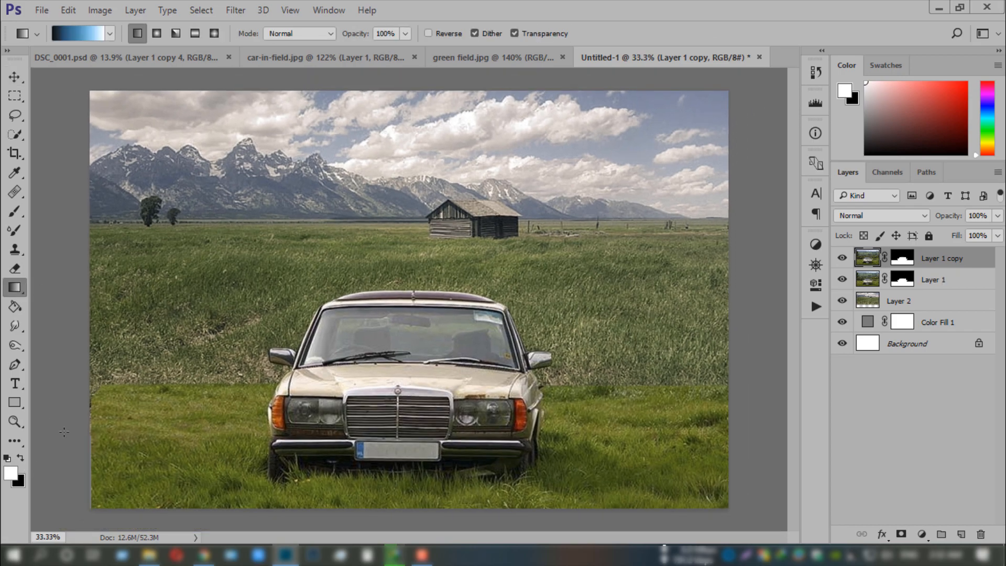
key(ctrl+backslash)
drag(423, 388, 419, 309)
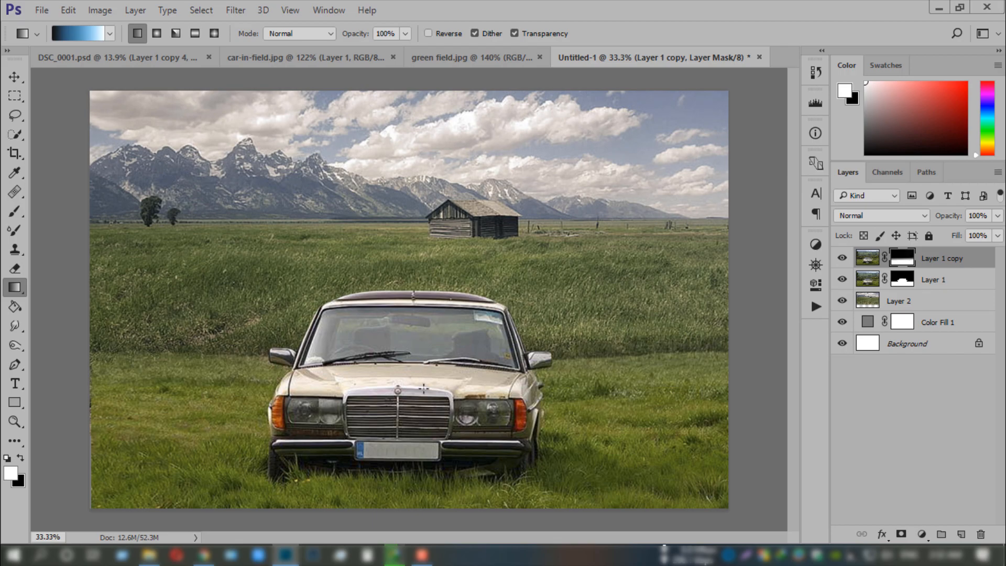
- Redraw the gradient on the copied layer's mask to blend the foreground grass into the field behind
drag(411, 378, 412, 324)
mouse_move(413, 378)
mouse_down()
mouse_move(427, 318)
mouse_move(424, 383)
mouse_up()
drag(435, 286, 435, 356)
drag(438, 313, 440, 392)
drag(440, 356, 440, 356)
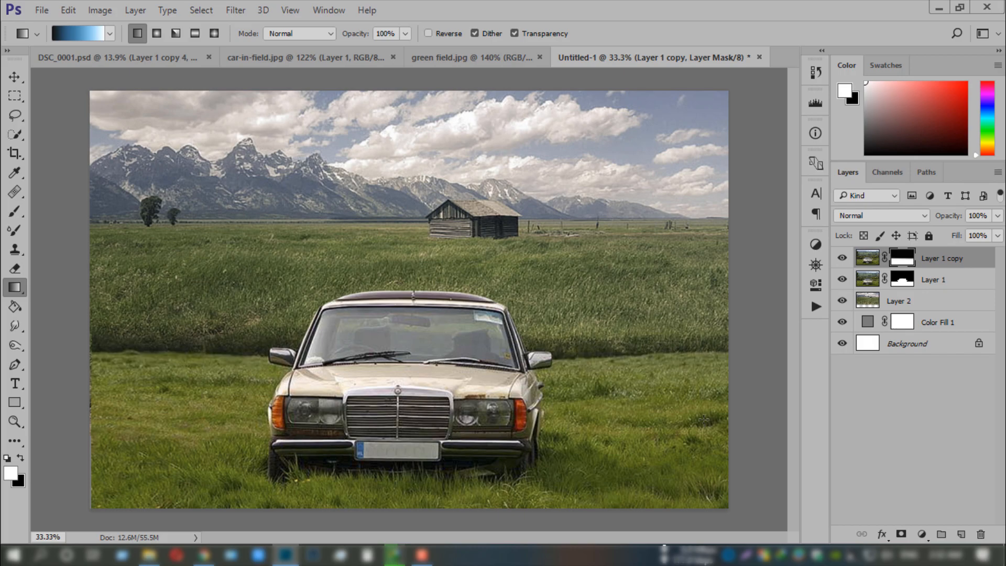
key(ctrl+minus)
key(ctrl+0)
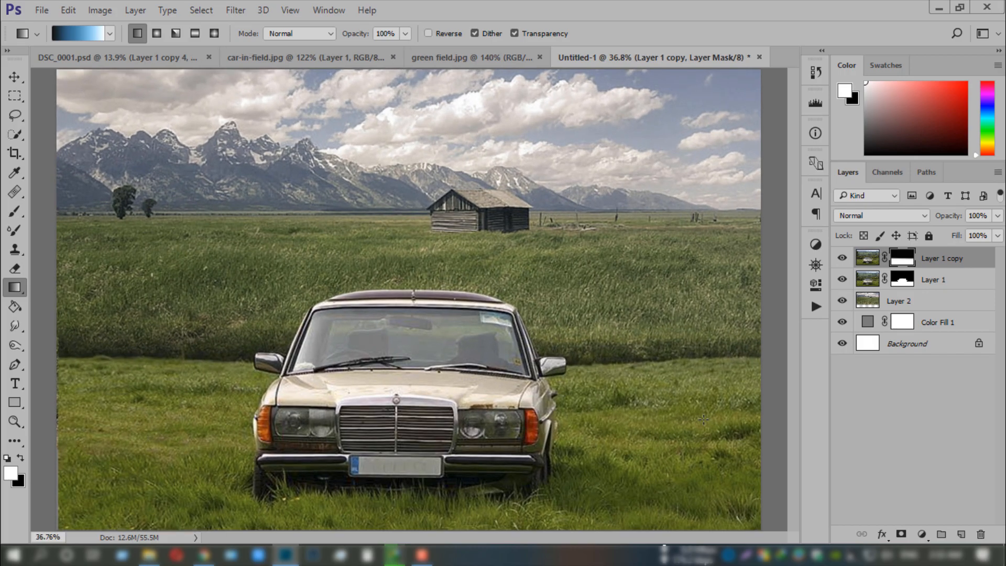
- Apply Selective Color to the field layer's Greens with Cyan +7, Magenta -32, Yellow +38 and Black -16, and compare the layer's visibility
click(924, 306)
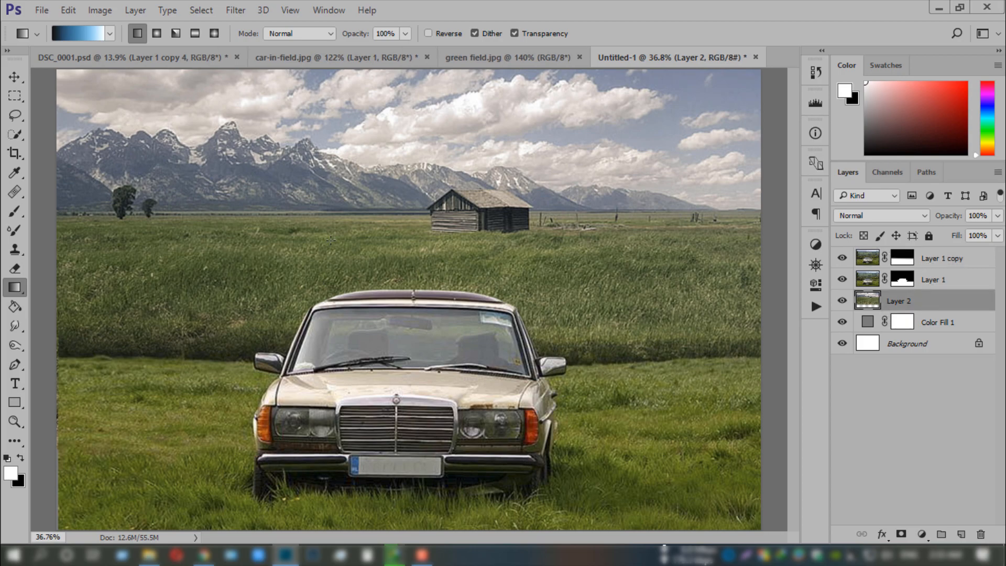
click(15, 77)
click(99, 10)
mouse_move(111, 37)
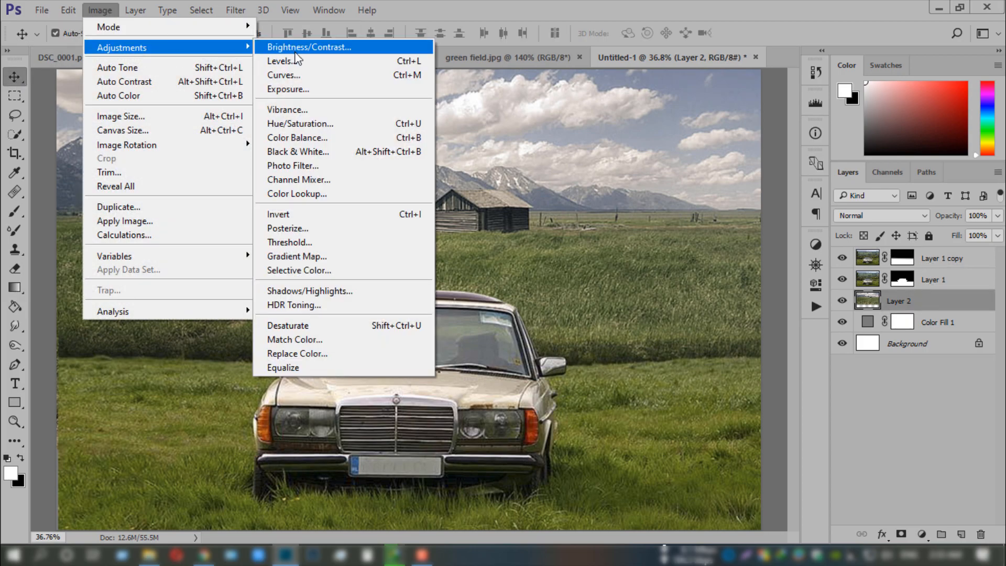
click(308, 269)
drag(731, 112, 616, 87)
click(636, 137)
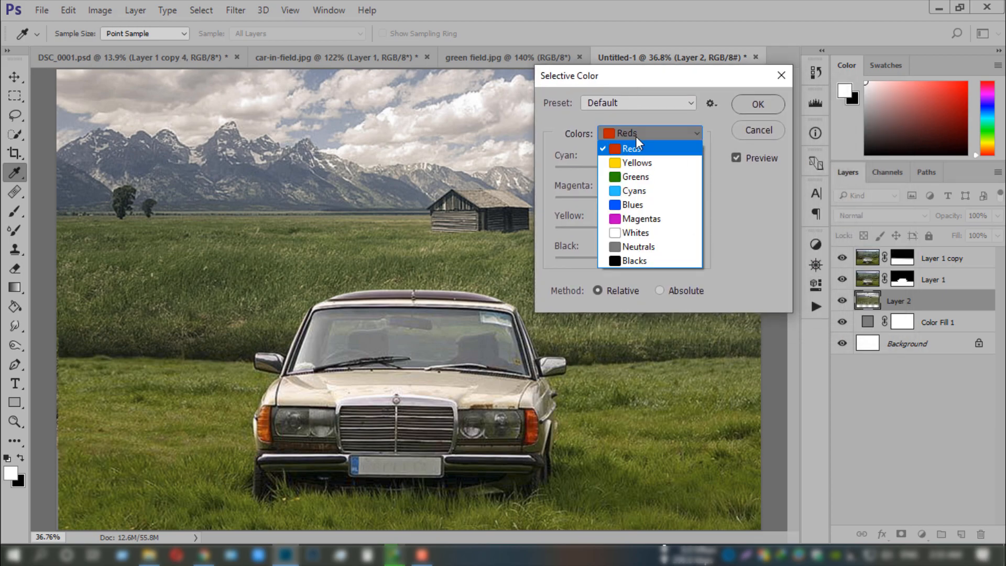
click(633, 176)
drag(633, 170, 613, 256)
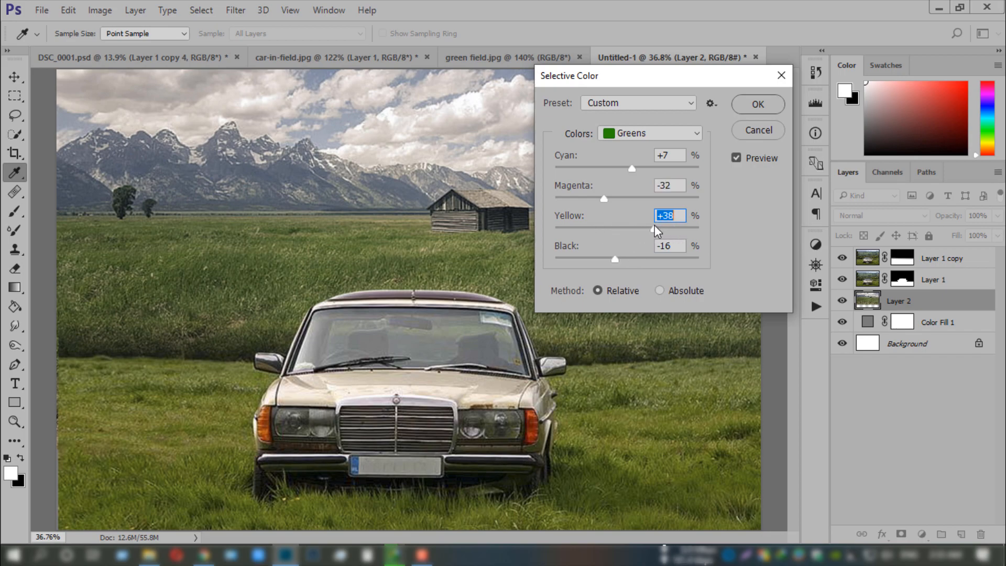
click(758, 109)
key(v)
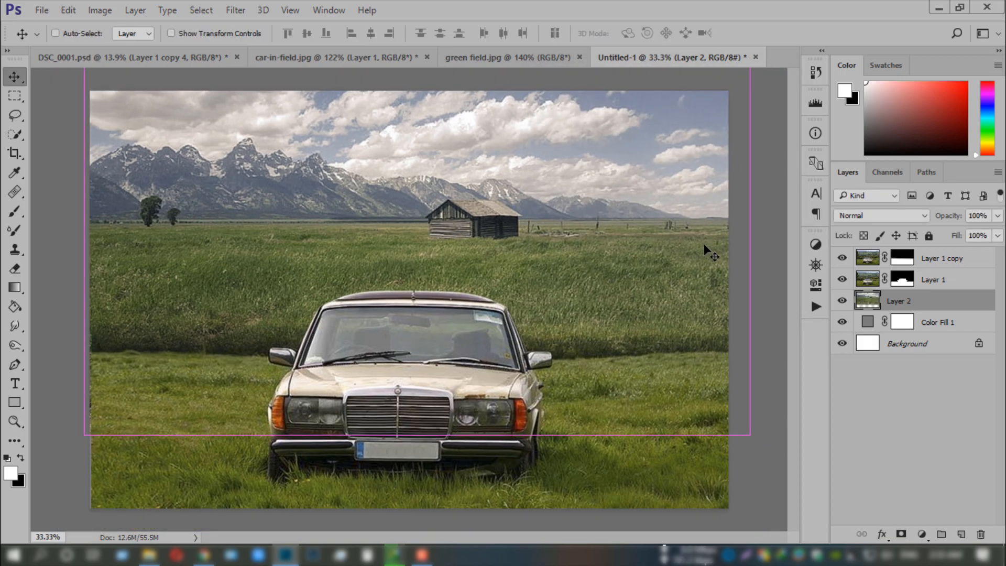
click(840, 298)
click(841, 298)
- Copy the cut-out man from DSC_0001.psd into the composition above the duplicated car layer
click(937, 264)
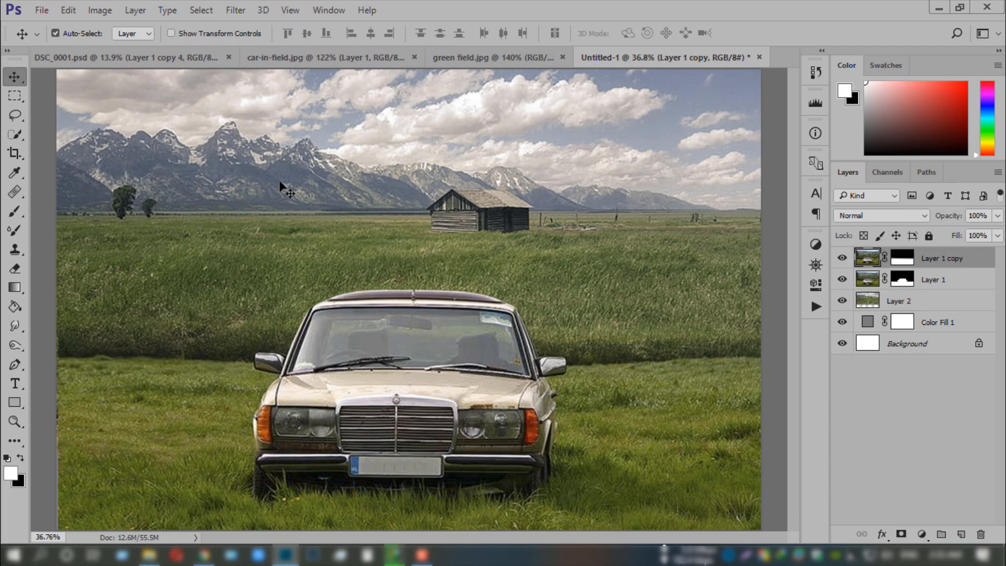
click(162, 58)
drag(859, 262, 482, 267)
key(ctrl+0)
- Scale the man down to about 31% and position him in front of the car
key(ctrl+t)
key(ctrl+0)
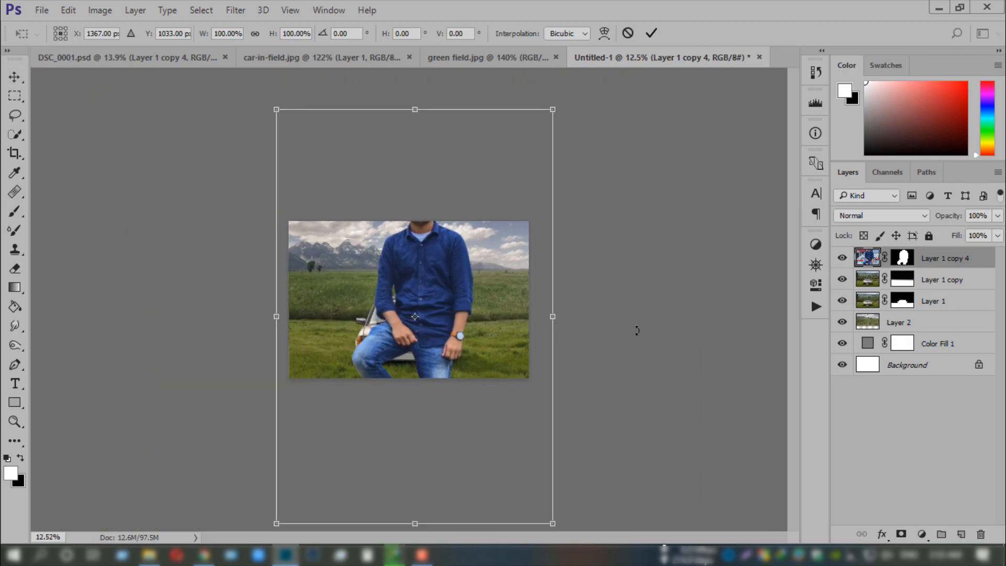
drag(554, 109, 468, 199)
drag(436, 254, 440, 268)
drag(474, 202, 463, 216)
drag(435, 257, 435, 259)
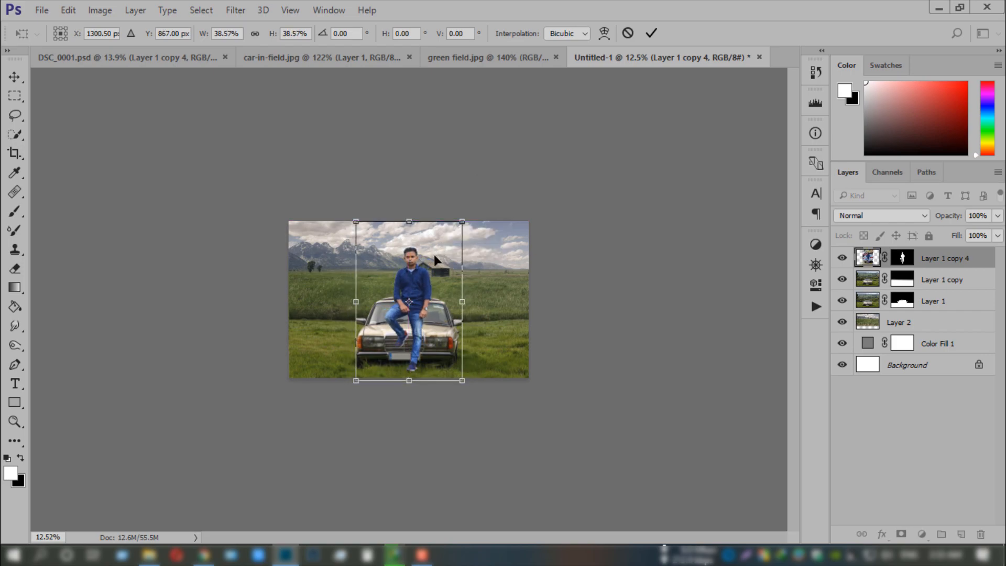
drag(464, 220, 451, 238)
drag(430, 258, 456, 249)
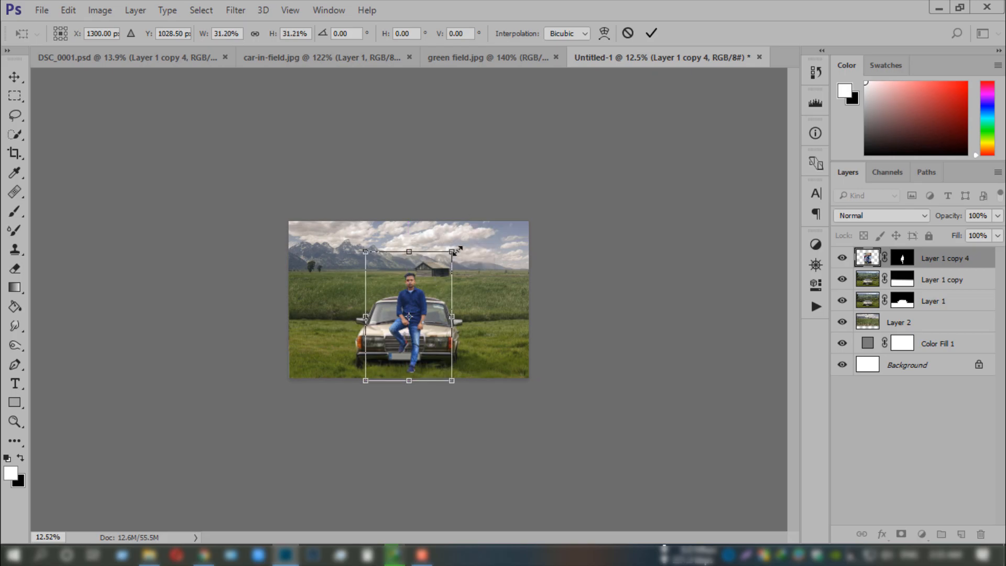
key(Return)
key(ctrl+0)
key(ctrl+minus)
key(ctrl+0)
- Nudge the man left on the car's hood and fine-tune his scale to about 101%
mouse_move(429, 322)
mouse_down()
mouse_move(418, 315)
mouse_move(420, 329)
mouse_up()
key(ctrl+t)
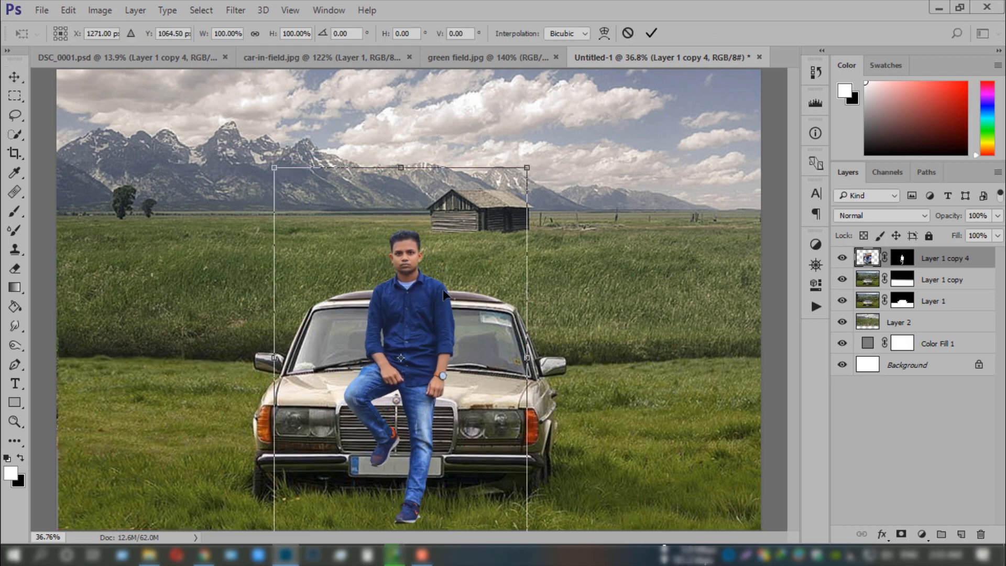
drag(530, 167, 525, 173)
drag(458, 268, 459, 269)
drag(532, 183, 538, 174)
drag(466, 236, 462, 244)
key(ctrl+minus)
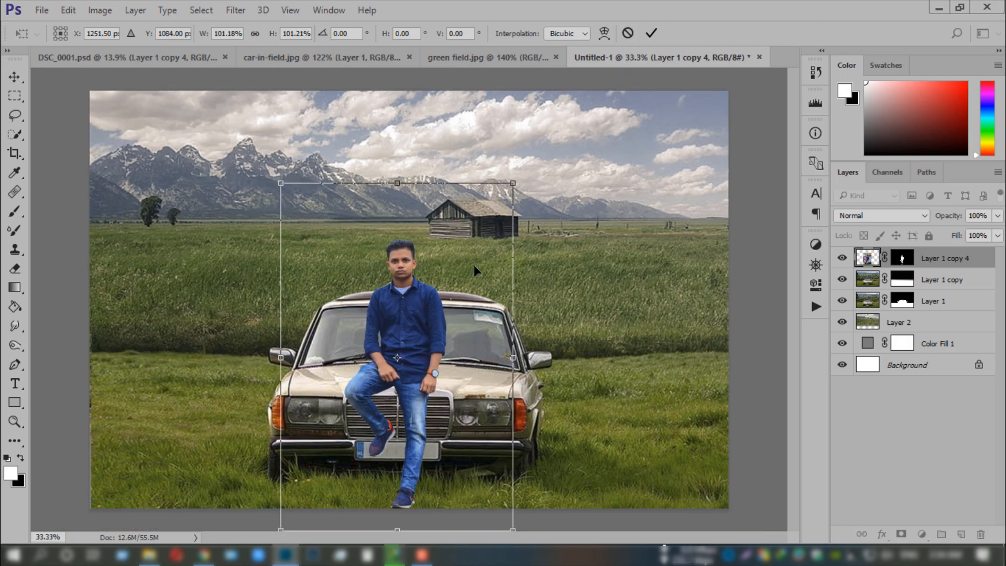
click(650, 33)
- Fine-tune the man's position with Free Transform so he sits left of centre on the car's hood
key(ctrl+minus)
key(ctrl+0)
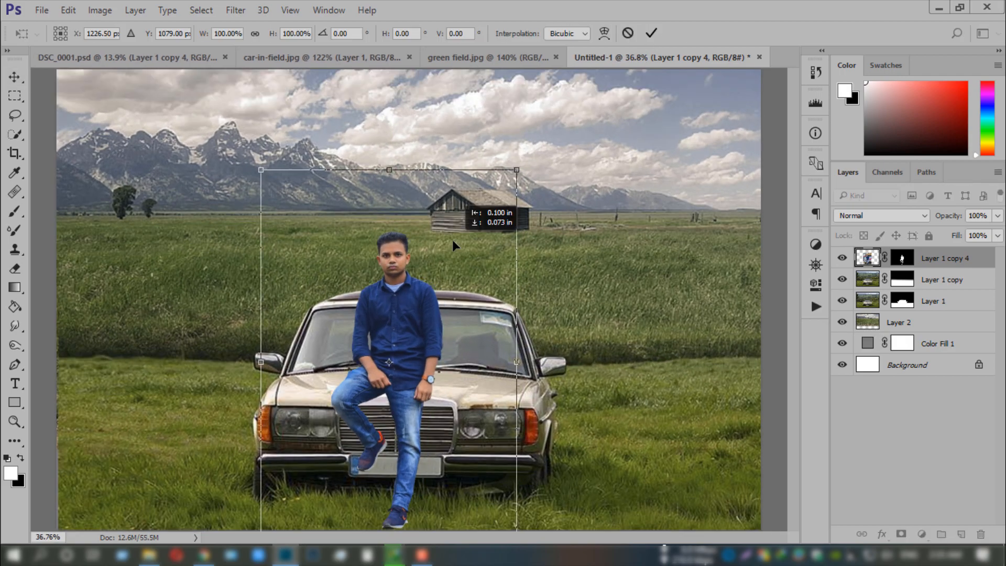
drag(452, 240, 457, 238)
key(Return)
key(ctrl+minus)
key(ctrl+0)
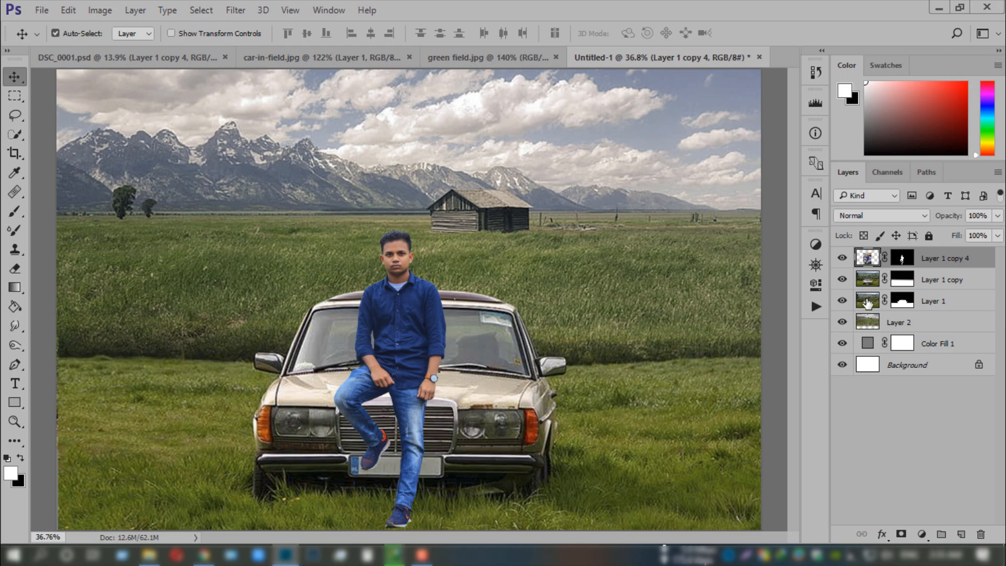
- Target the man's layer mask and set up a grass-shaped 116 px brush painting in black
click(908, 263)
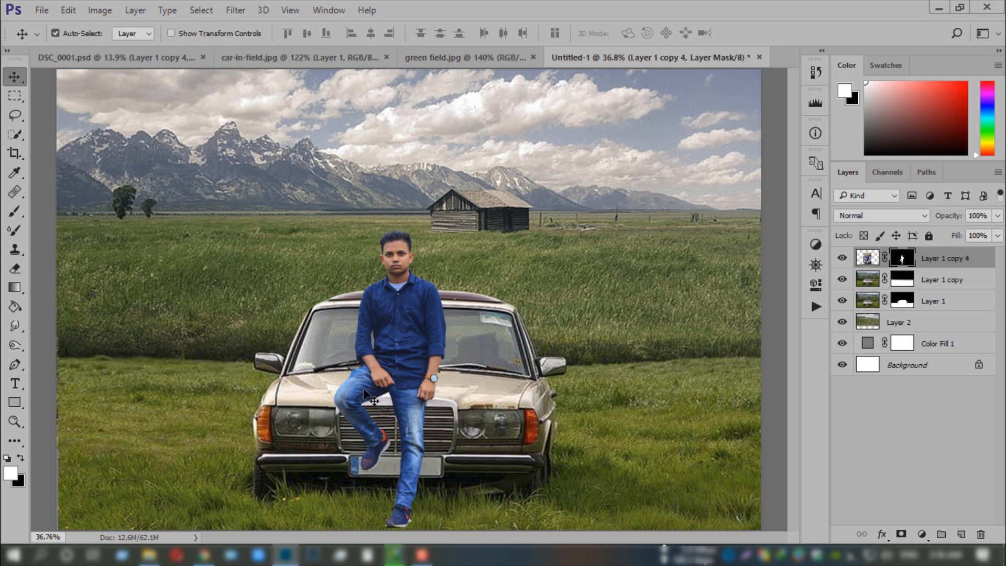
click(17, 211)
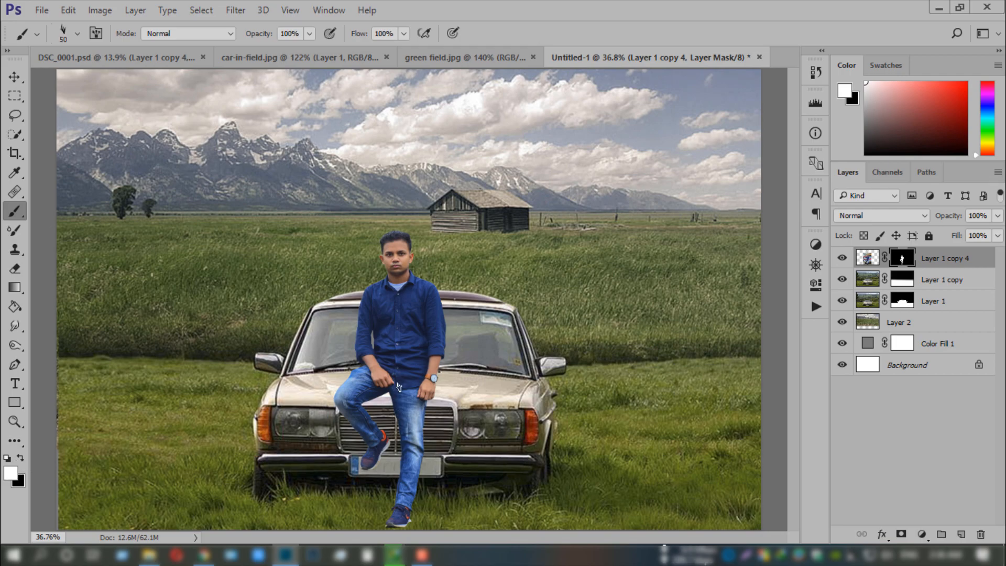
right_click(411, 412)
scroll(532, 486, down, 2)
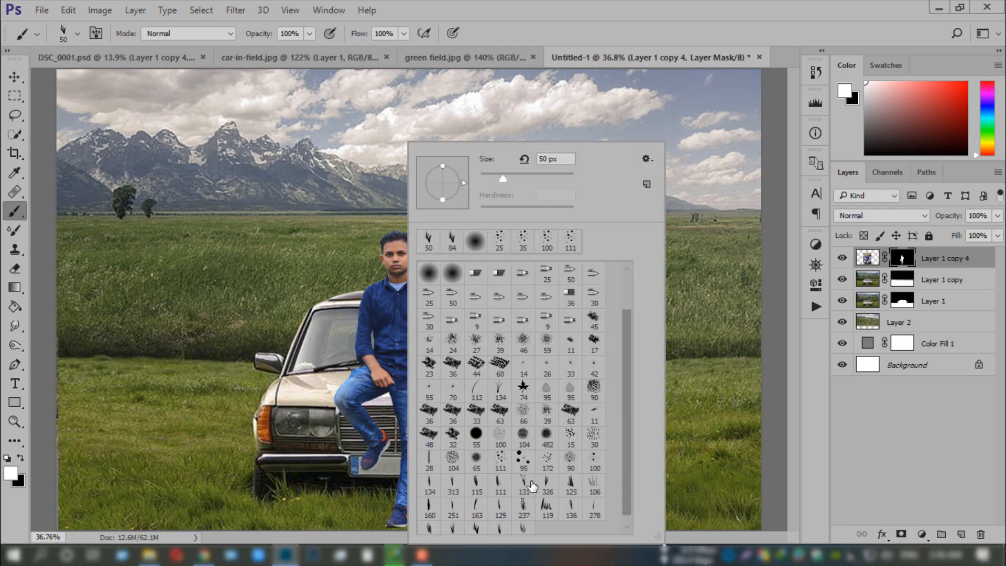
click(472, 533)
click(342, 483)
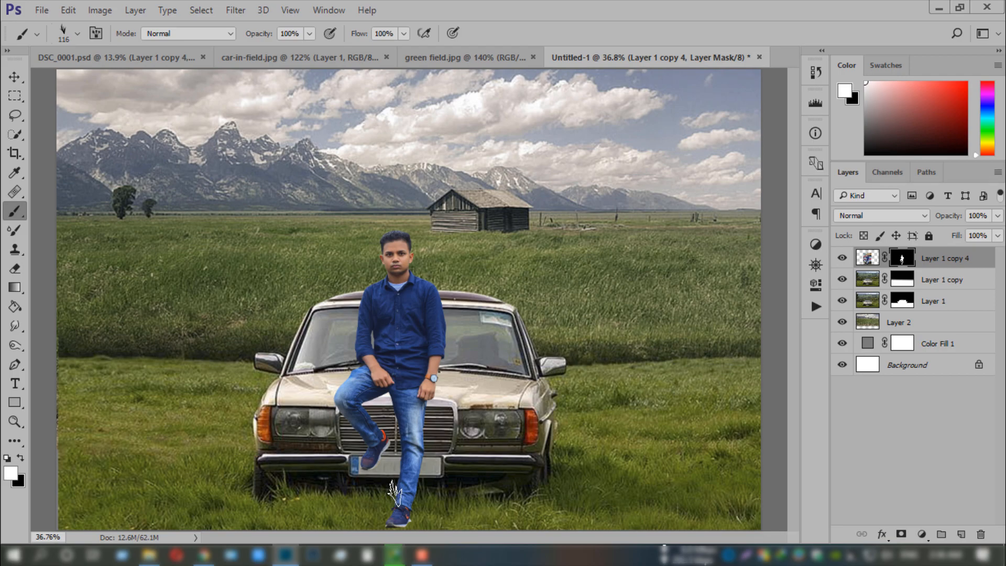
click(23, 457)
- Mask grass blades over the sole of the man's standing shoe with the grass brush reduced to about 35 px
scroll(393, 503, up, 3)
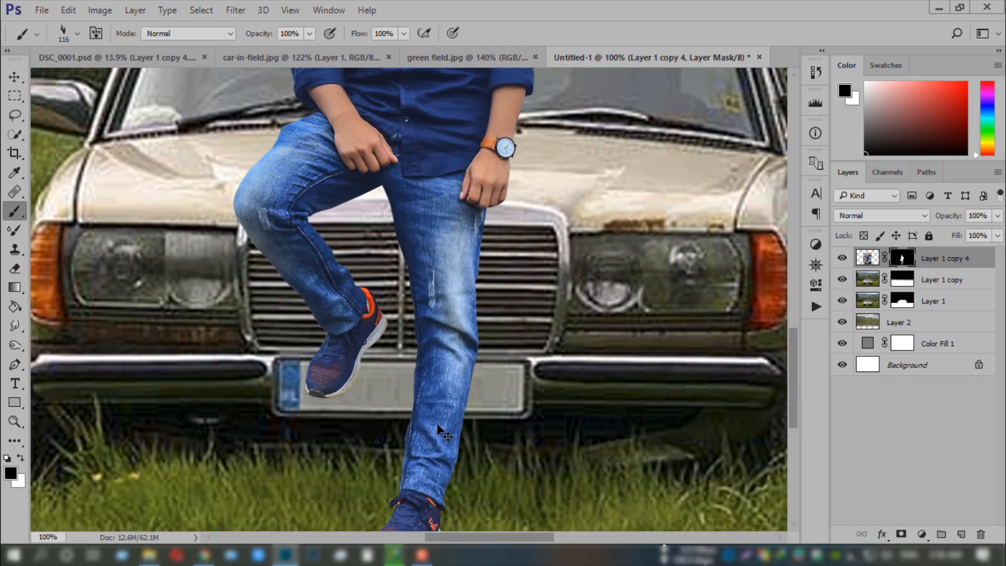
drag(430, 481, 444, 310)
key(ctrl+plus)
drag(474, 377, 474, 330)
key(bracketleft)
key(bracketleft)
key(bracketleft)
key(bracketleft)
key(bracketleft)
key(bracketleft)
key(bracketleft)
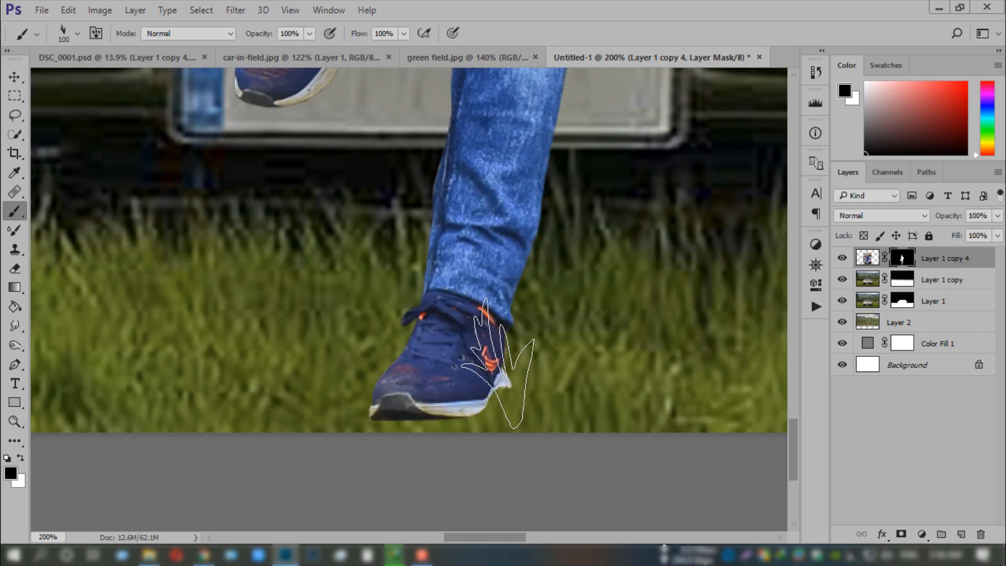
key(bracketleft)
mouse_move(497, 385)
mouse_down()
mouse_move(415, 422)
mouse_move(376, 419)
mouse_move(510, 398)
mouse_move(430, 417)
mouse_move(353, 392)
mouse_move(366, 382)
mouse_move(378, 417)
mouse_move(457, 425)
mouse_up()
key(ctrl+minus)
key(ctrl+minus)
key(ctrl+minus)
key(ctrl+minus)
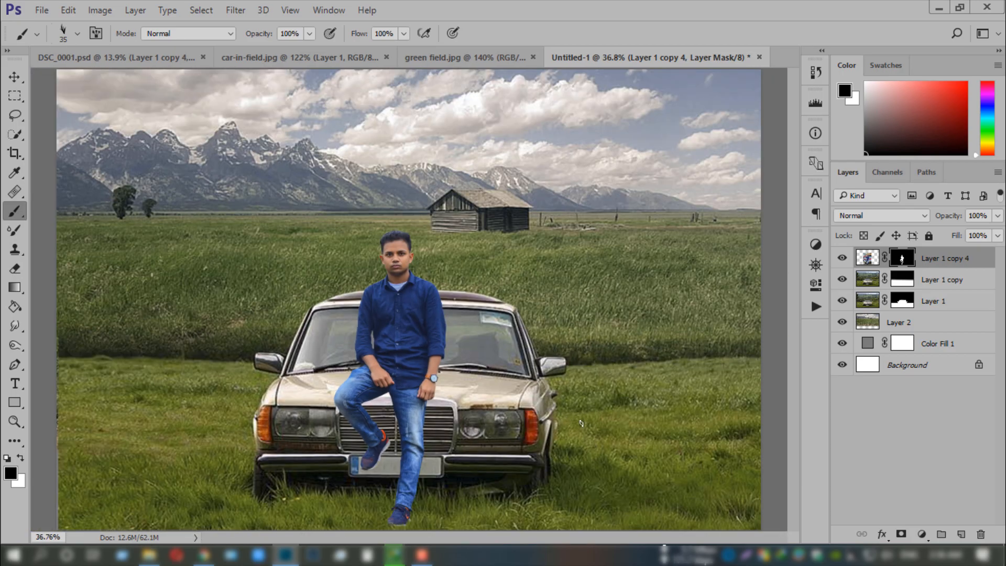
key(ctrl+0)
key(v)
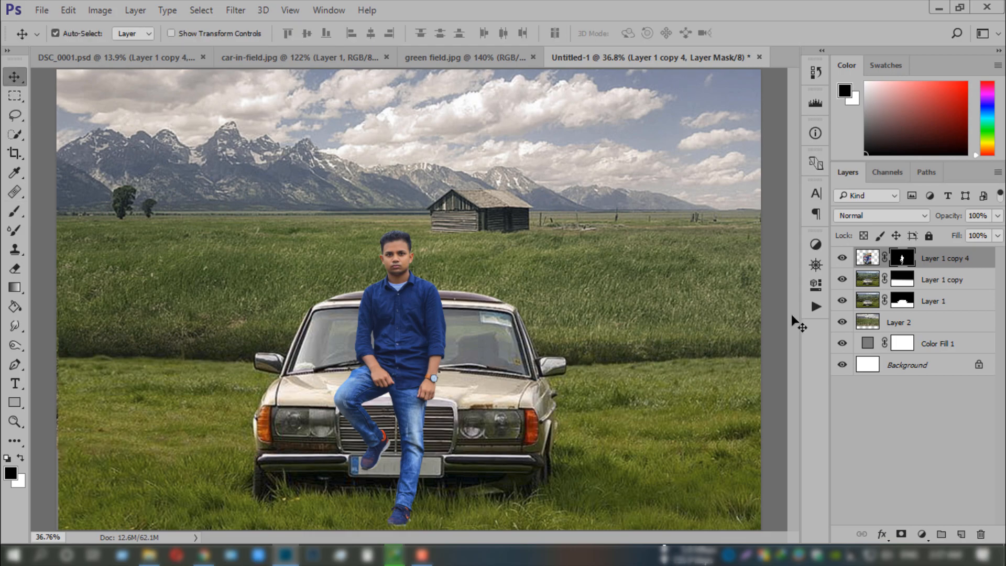
- Stamp the visible scene without the man onto a new layer above Layer 1 copy, keeping the man's layer shown
click(948, 283)
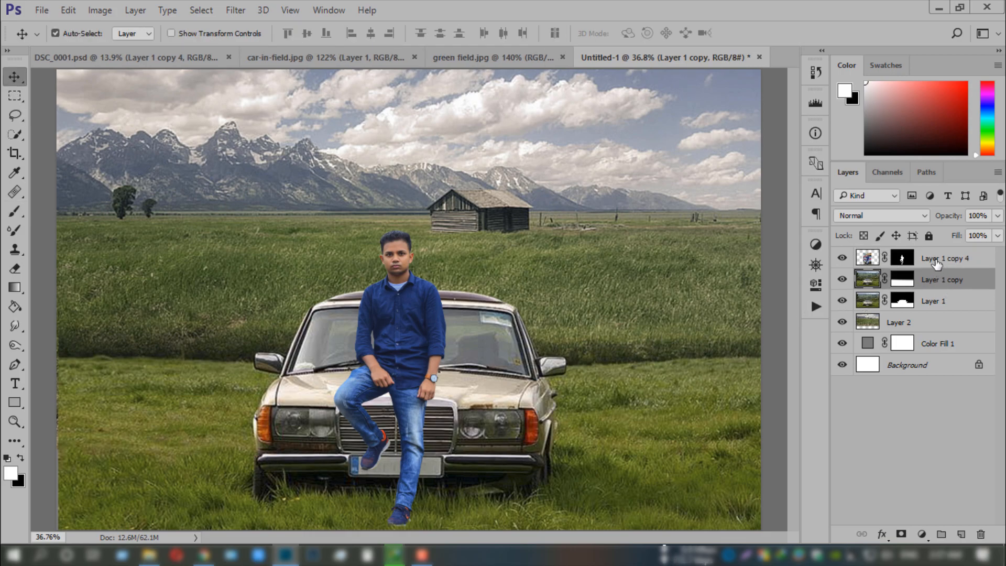
click(935, 262)
click(929, 283)
click(842, 258)
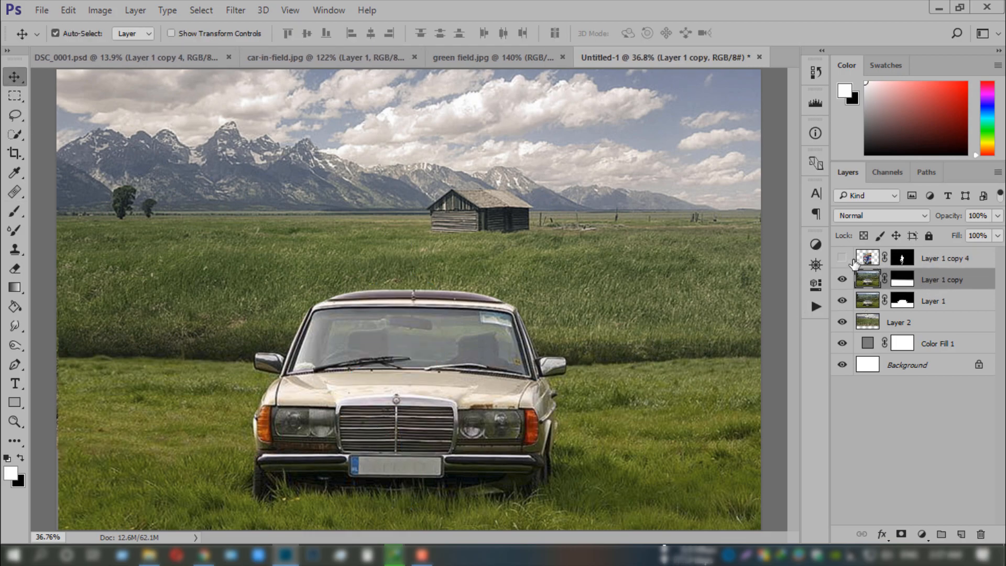
key(ctrl+alt+shift+e)
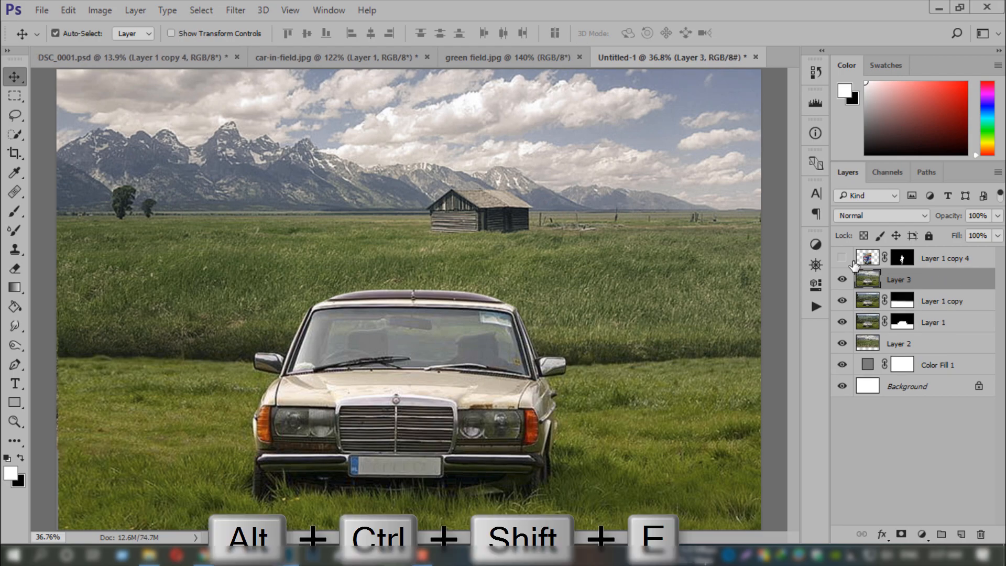
click(841, 258)
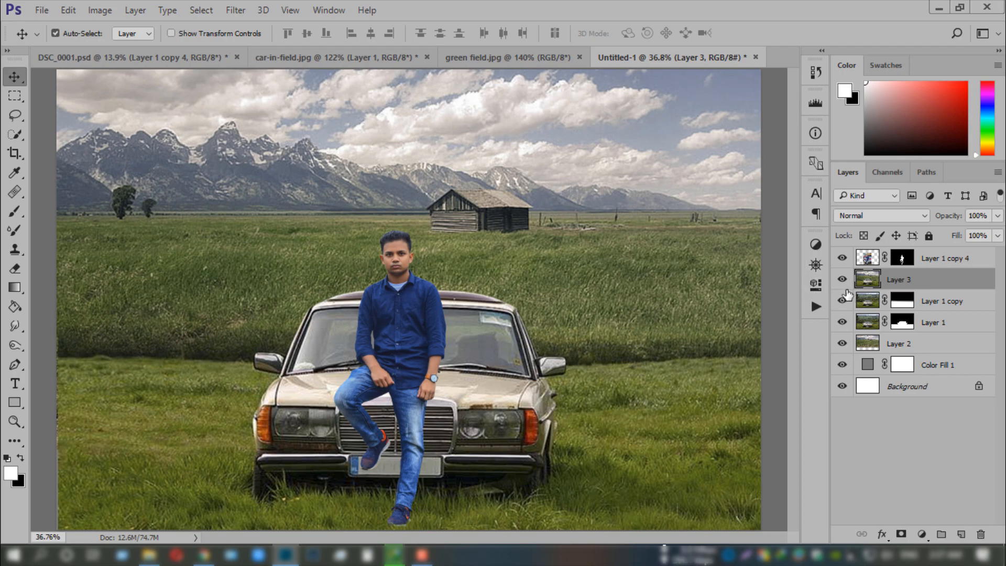
- Add a Field Blur to the merged scene with a 7 px pin near the cabin and a 3 px pin on the car's grille
mouse_move(306, 177)
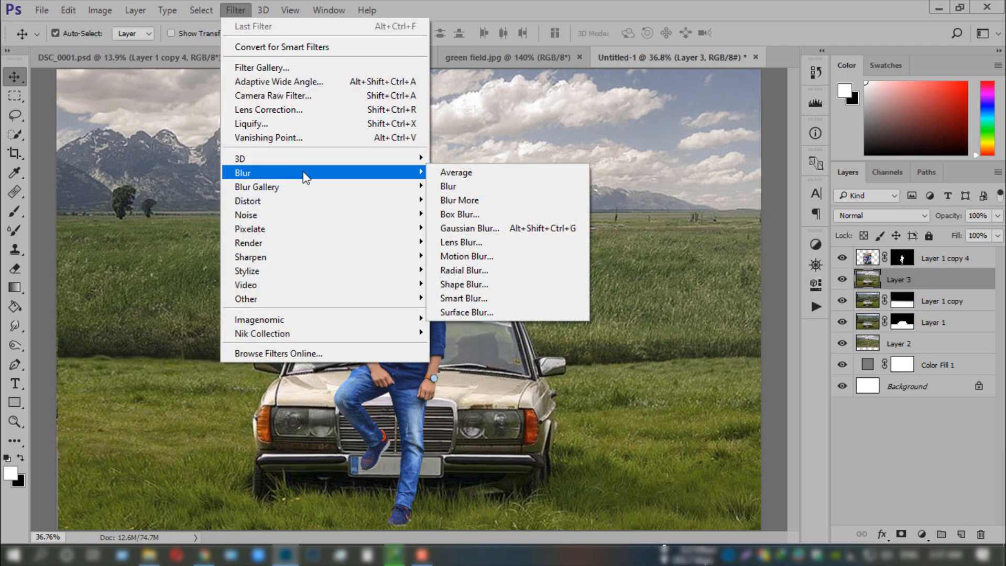
mouse_move(396, 187)
click(469, 187)
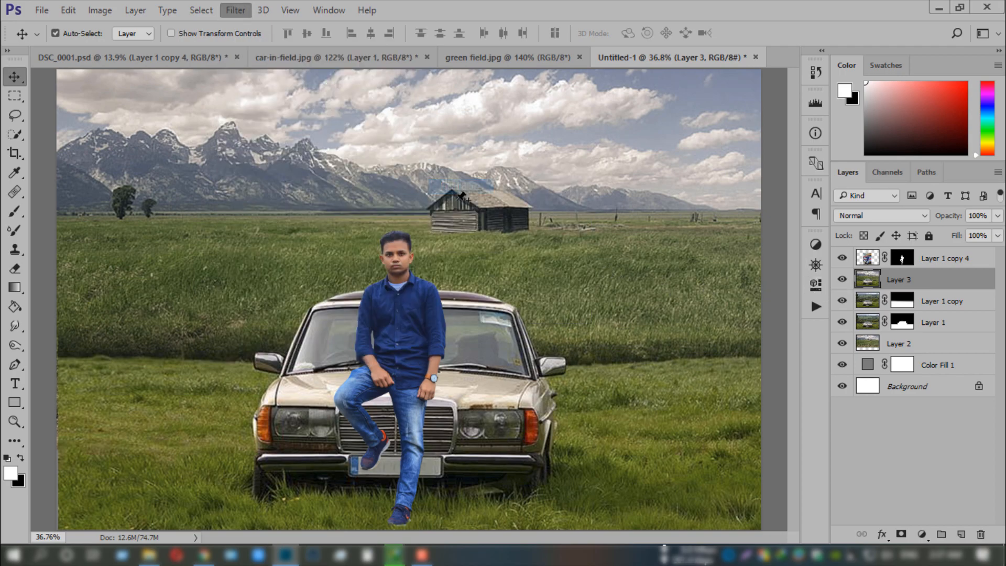
drag(417, 301, 462, 217)
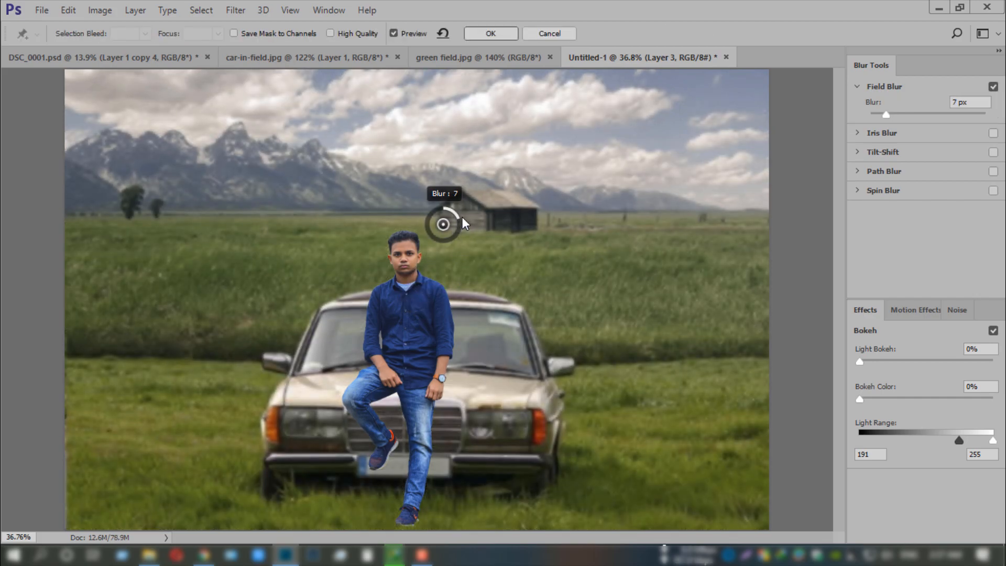
click(466, 420)
drag(476, 433, 476, 410)
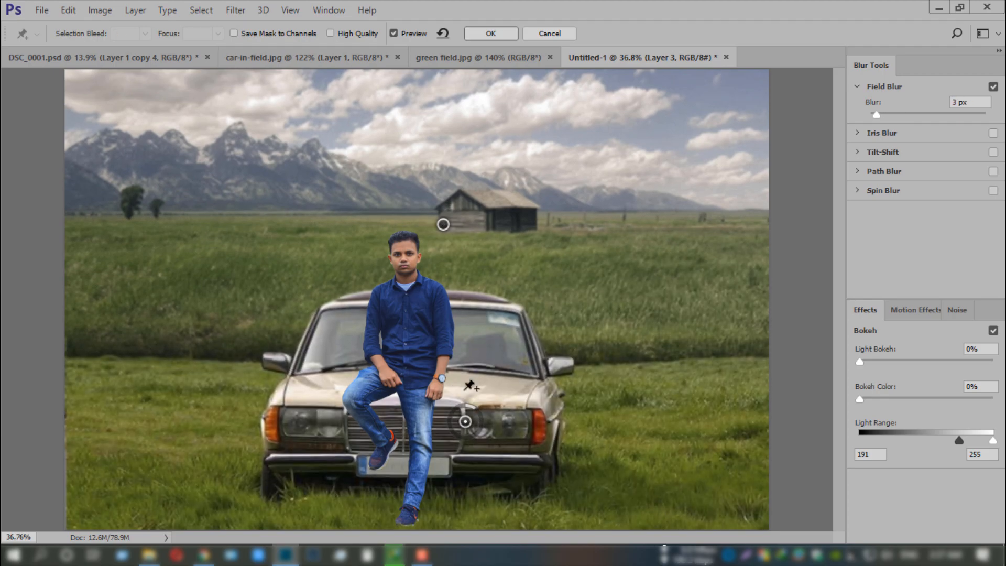
- Reposition the background blur pin beside the cabin, raise its blur to 11 px and apply the Field Blur
click(443, 225)
drag(457, 224, 370, 225)
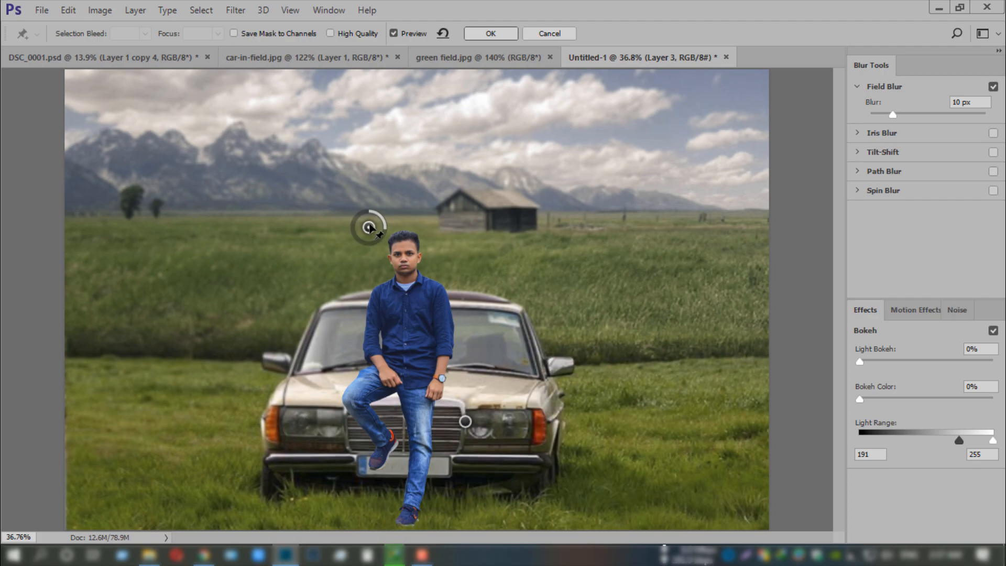
drag(368, 227, 432, 216)
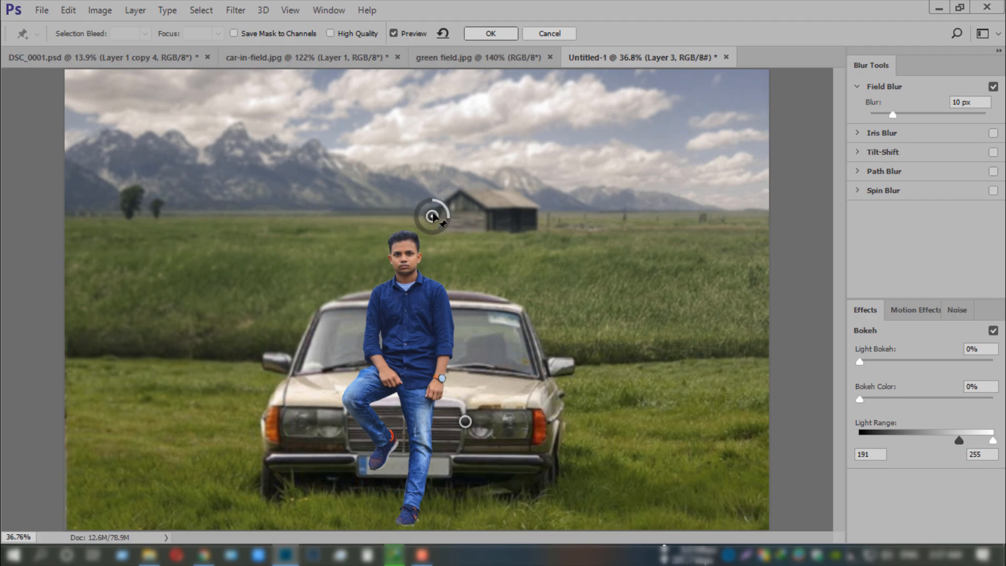
click(465, 421)
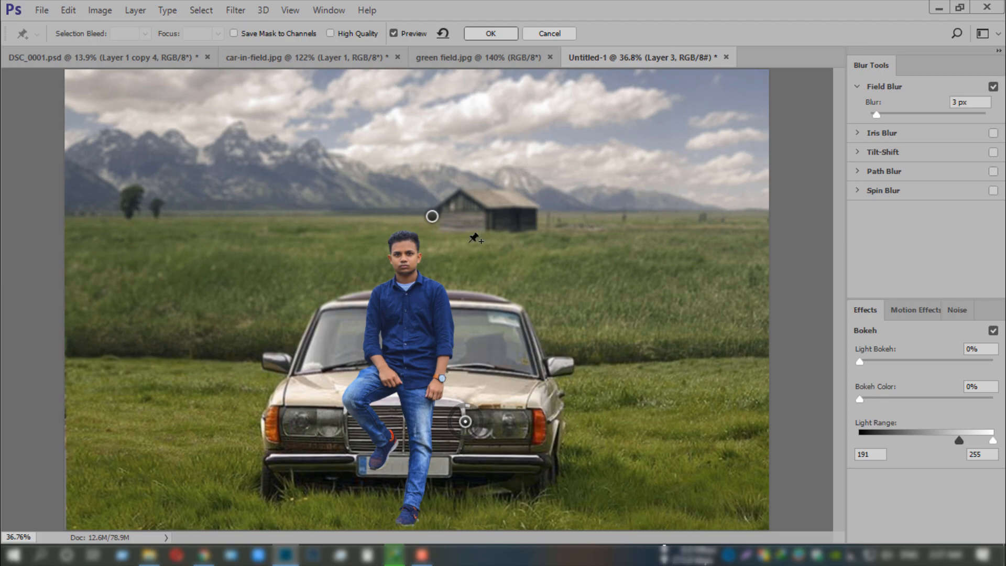
click(431, 217)
drag(899, 115, 897, 112)
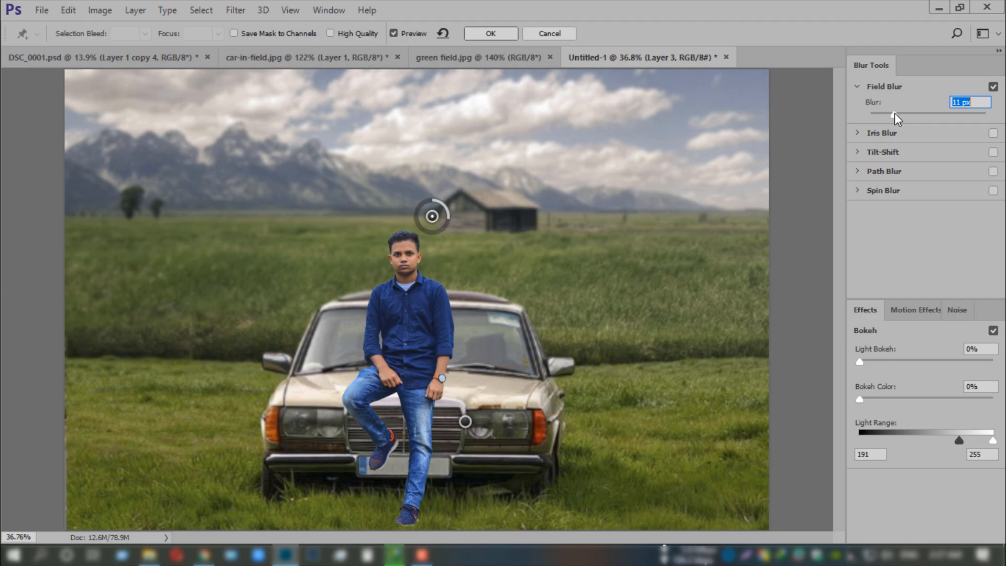
click(490, 34)
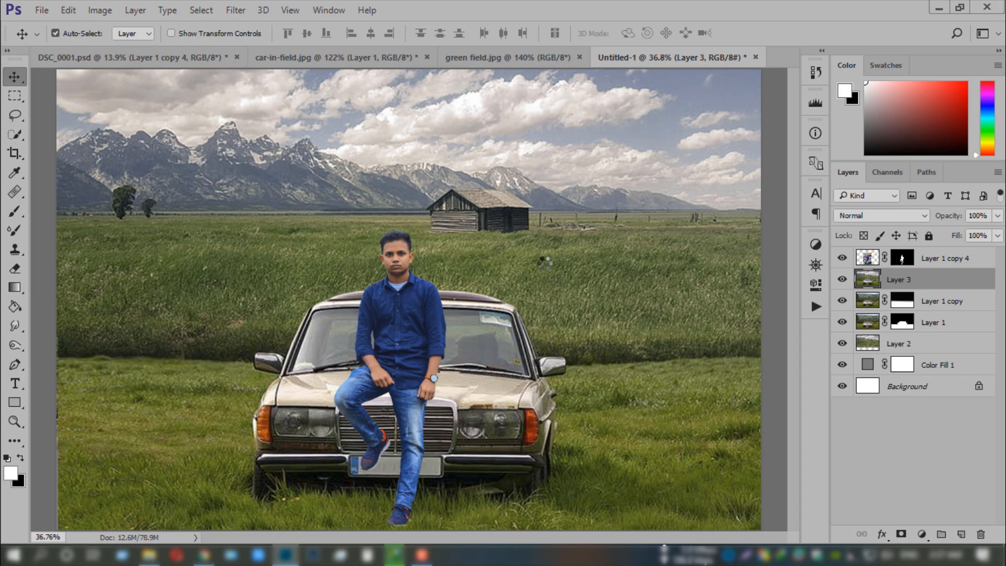
- Add a Tilt-Shift blur to the merged scene and shift its focus band down over the car's hood
click(235, 10)
mouse_move(381, 187)
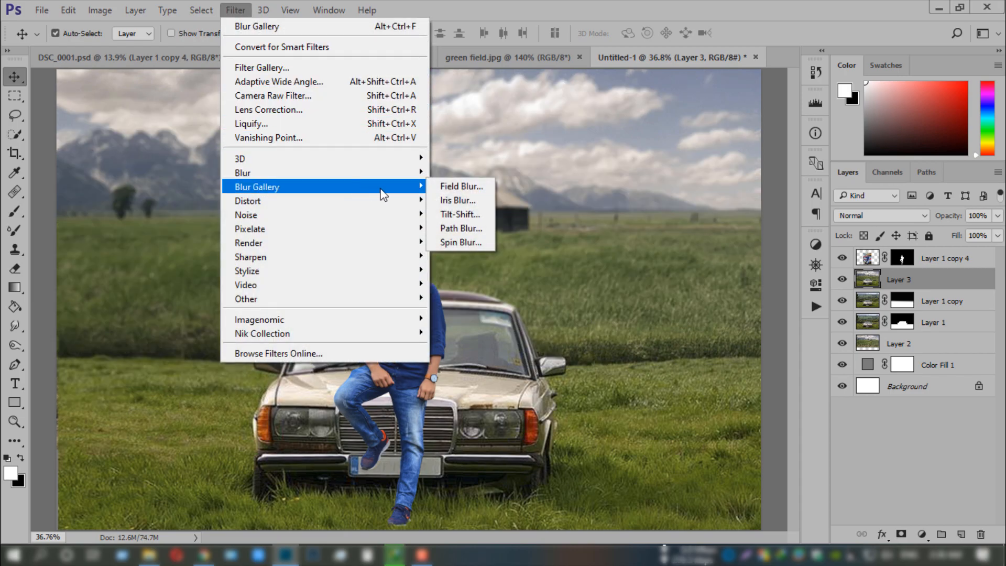
click(454, 214)
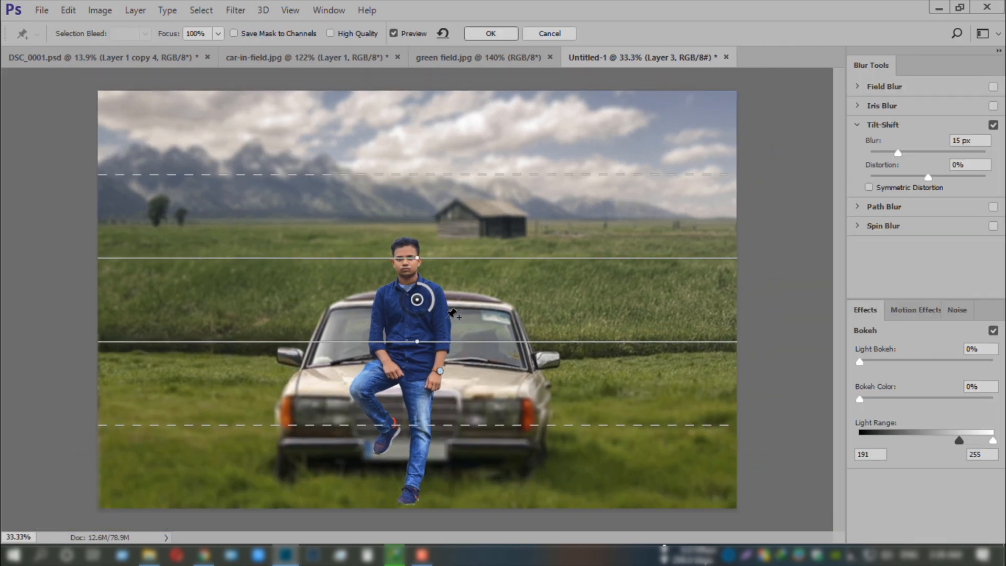
drag(456, 342, 468, 529)
key(ctrl+minus)
drag(417, 300, 418, 357)
drag(490, 265, 492, 241)
- Set the Tilt-Shift blur to 11 px, align the upper focus line with the man's hands and apply the filter
key(ctrl+0)
drag(898, 153, 894, 152)
drag(595, 337, 595, 383)
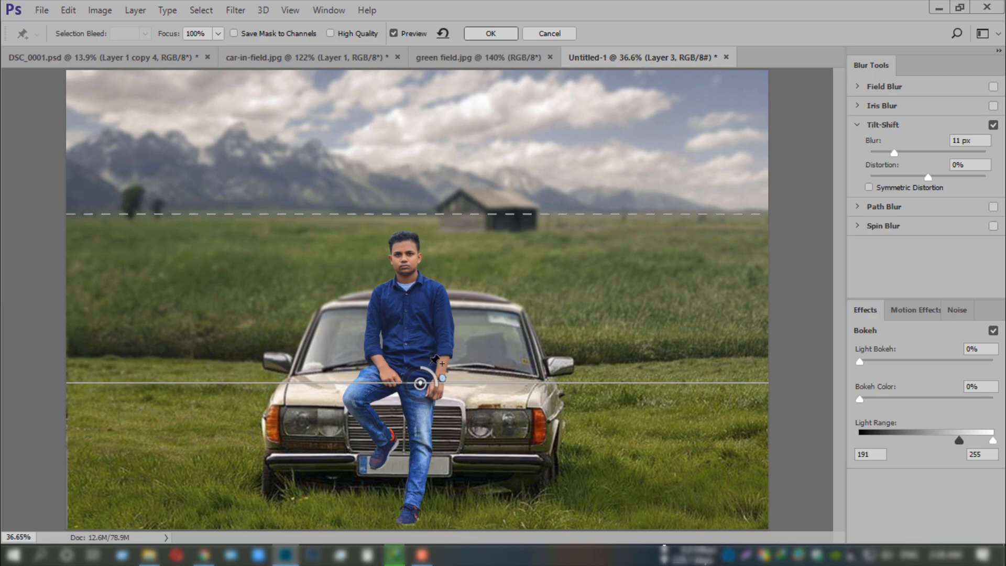
drag(436, 390, 436, 377)
click(491, 33)
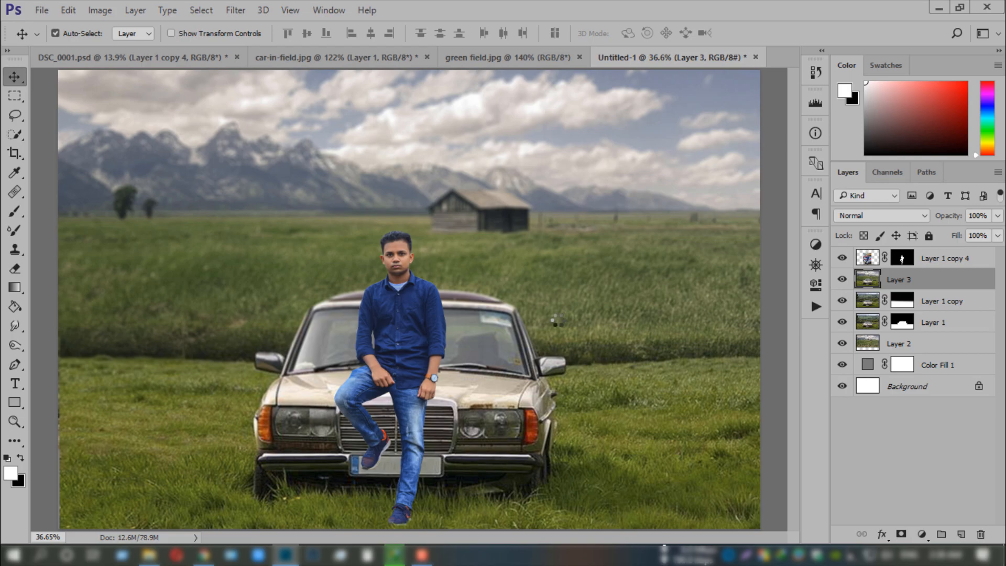
click(842, 279)
click(841, 279)
- Duplicate the man's layer and apply the duplicate's layer mask
click(907, 262)
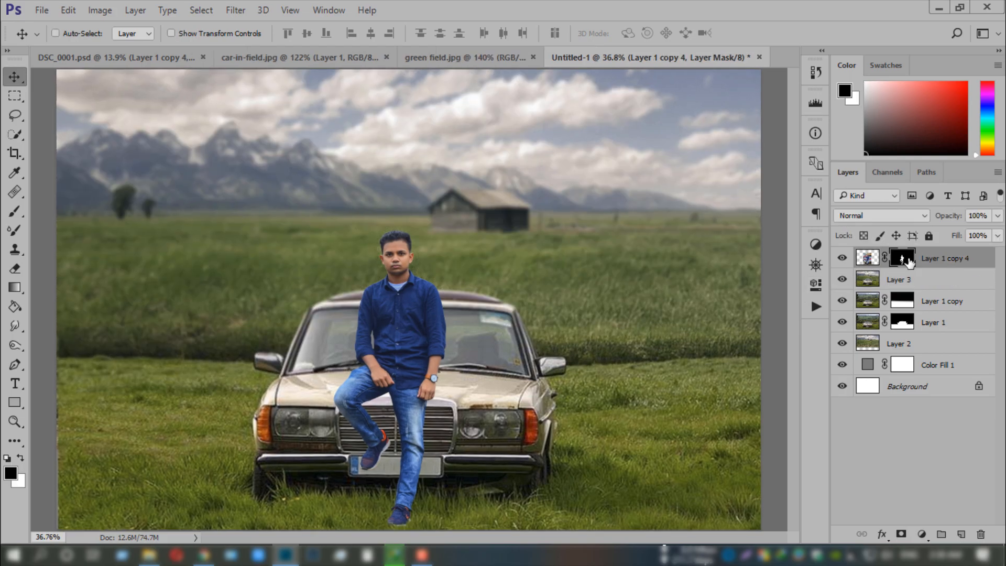
key(ctrl+j)
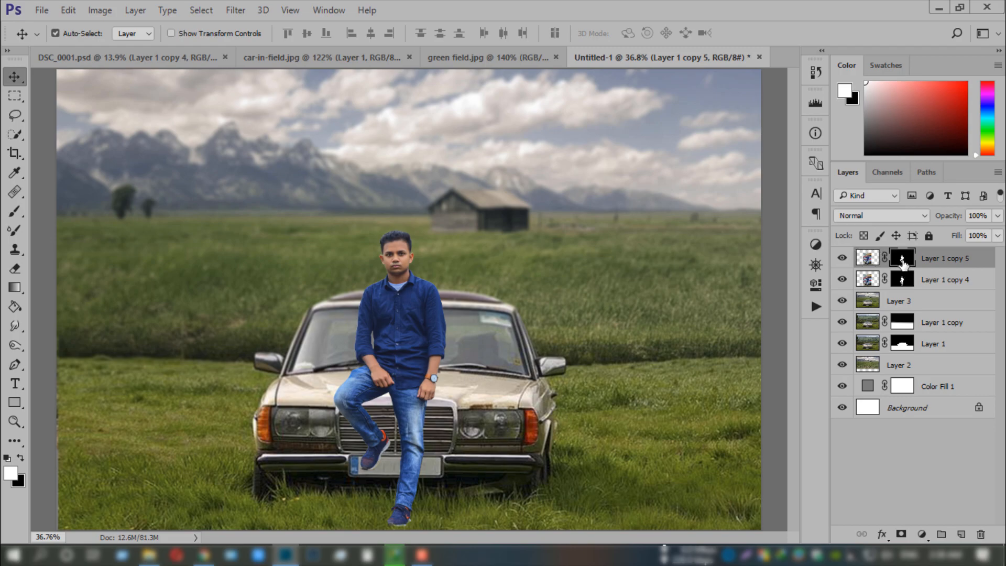
click(902, 264)
right_click(902, 264)
click(896, 304)
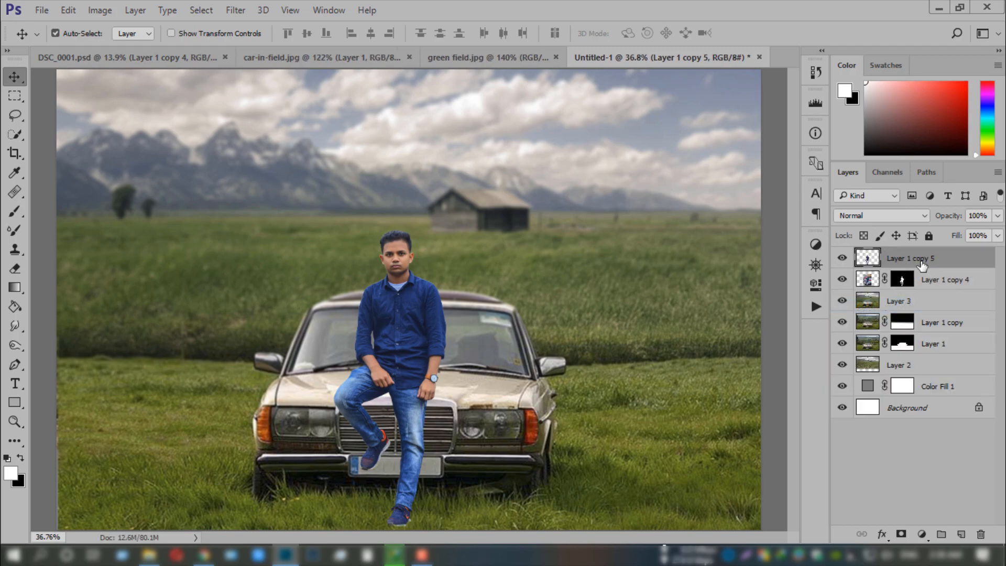
- Fill the duplicated man's outline with black at 100% opacity and place this silhouette layer beneath the original man
ctrl+click(865, 263)
key(shift+BackSpace)
click(516, 149)
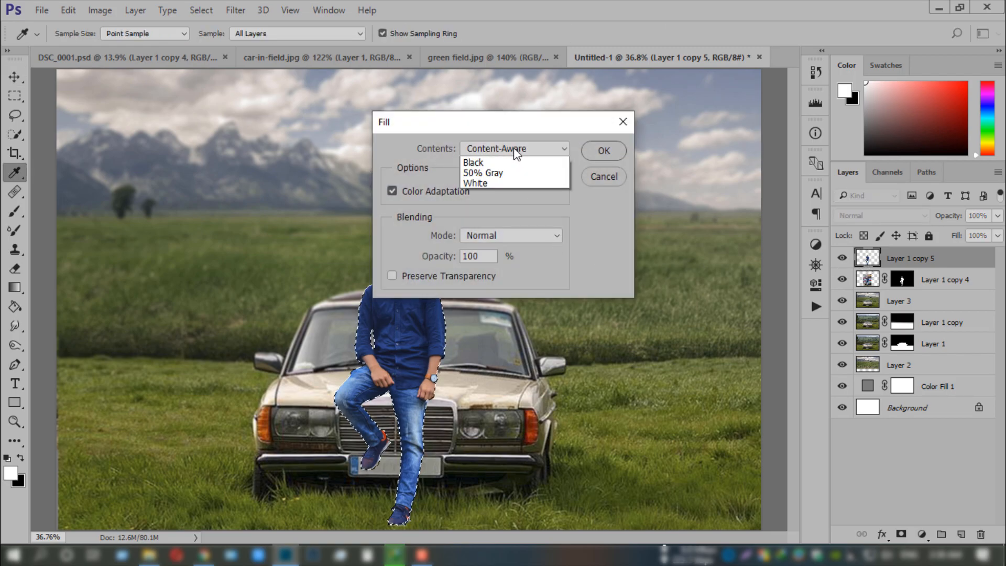
click(492, 242)
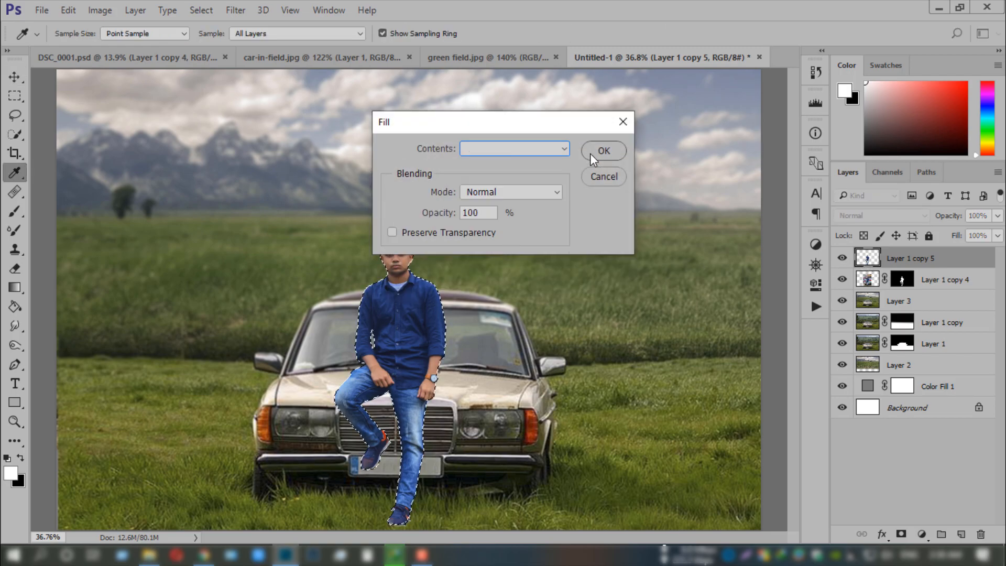
click(603, 151)
key(v)
key(ctrl)
key(ctrl+d)
drag(941, 264, 929, 288)
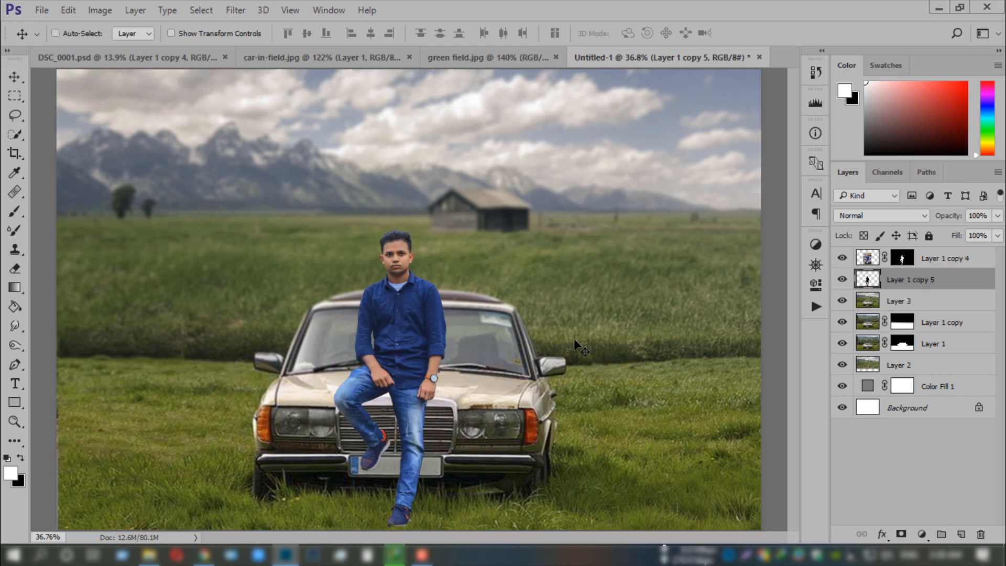
- Warp the black silhouette by pulling its upper corners down and to the right so it falls across the car as a shadow
key(ctrl+t)
key(ctrl+plus)
right_click(408, 273)
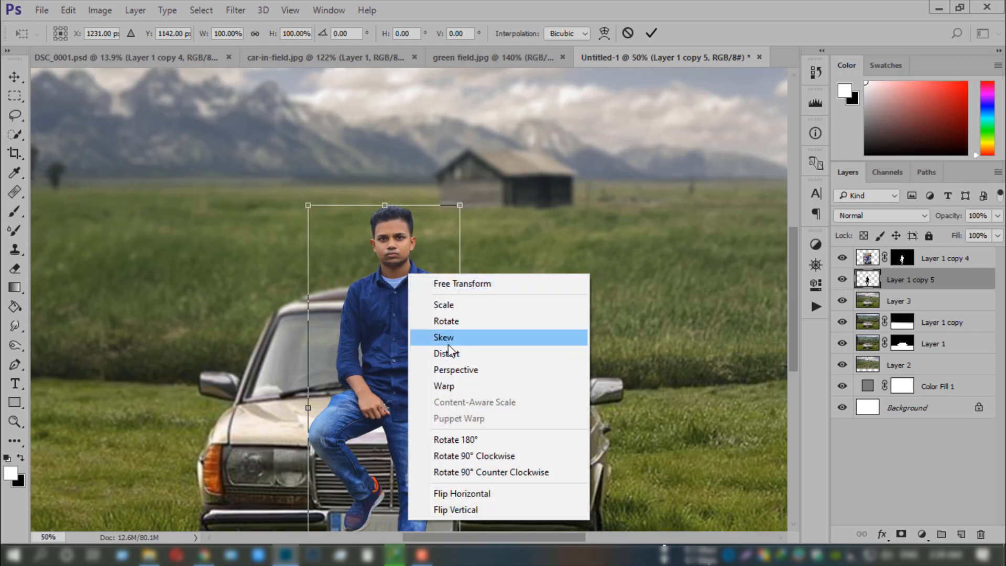
click(450, 386)
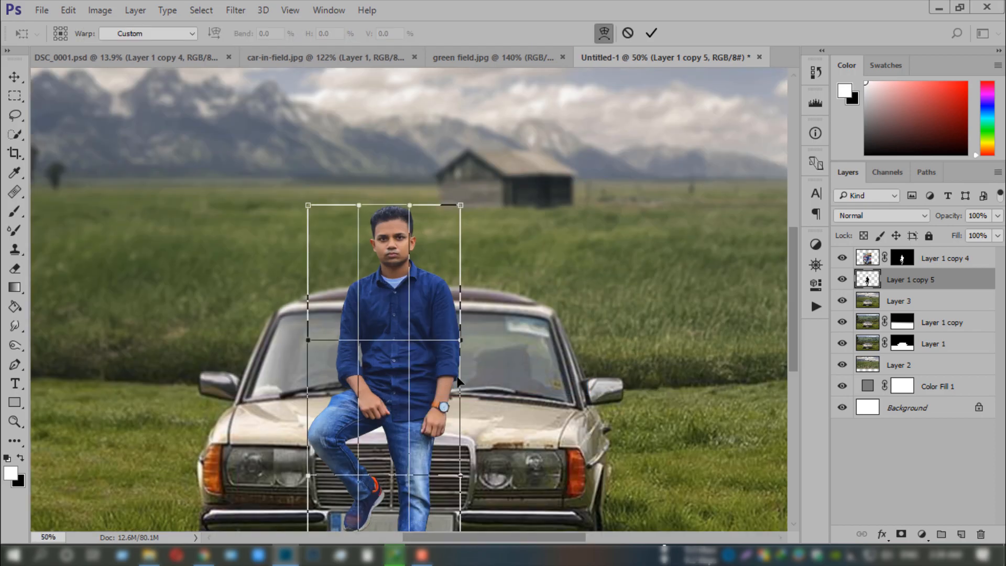
key(ctrl+minus)
key(ctrl+minus)
drag(434, 252, 463, 289)
drag(358, 252, 434, 323)
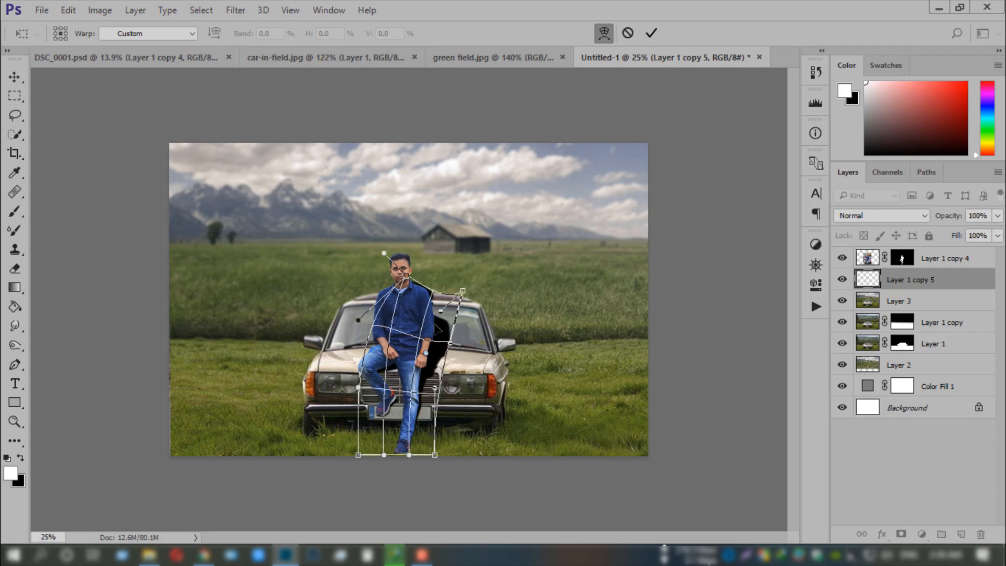
- Tighten the silhouette's warp by pulling its upper edge down and inward so the shadow sits close beside the man, and apply it
drag(440, 390, 445, 391)
drag(462, 291, 455, 312)
drag(402, 280, 417, 288)
drag(394, 321, 395, 357)
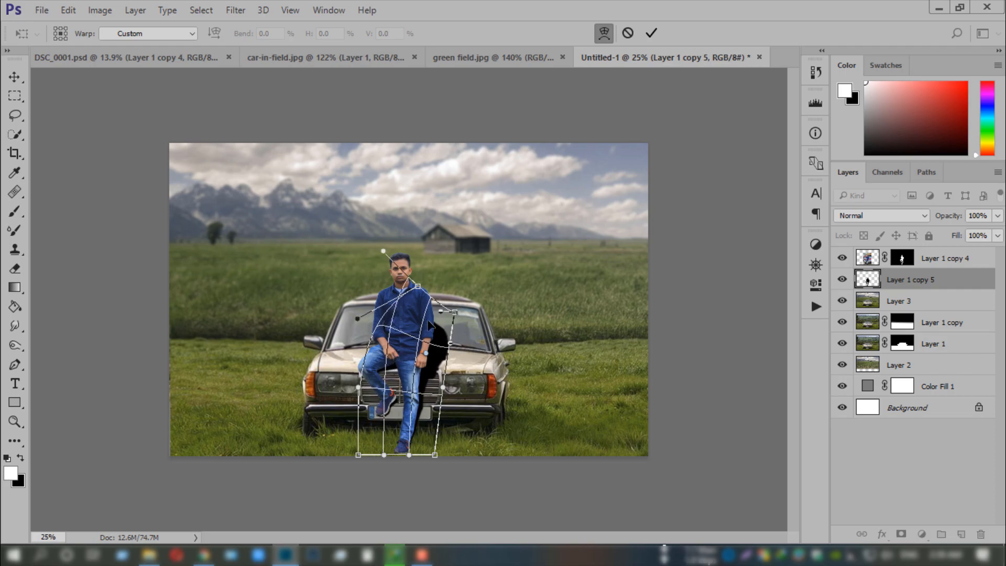
drag(442, 302, 427, 319)
drag(440, 364, 435, 357)
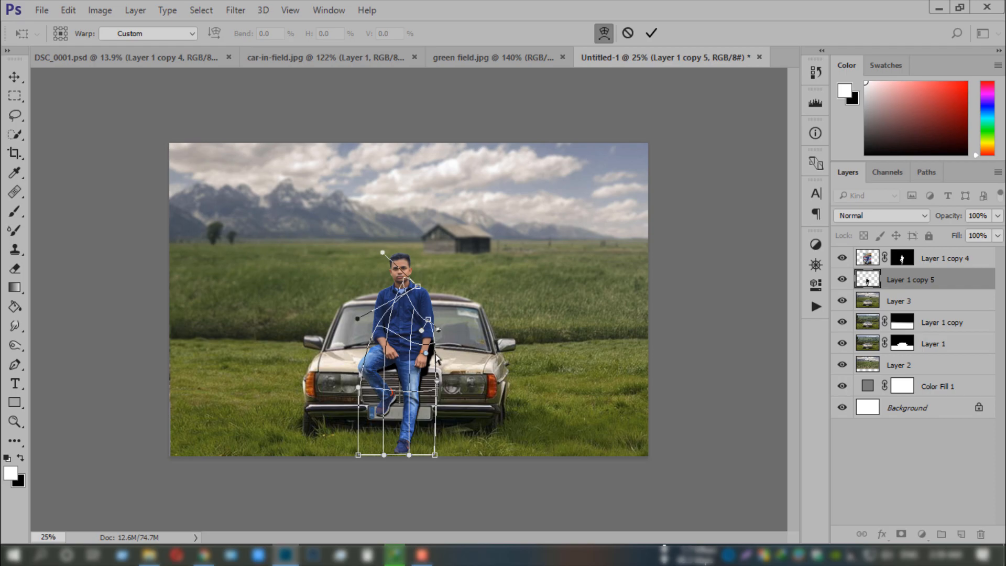
click(653, 34)
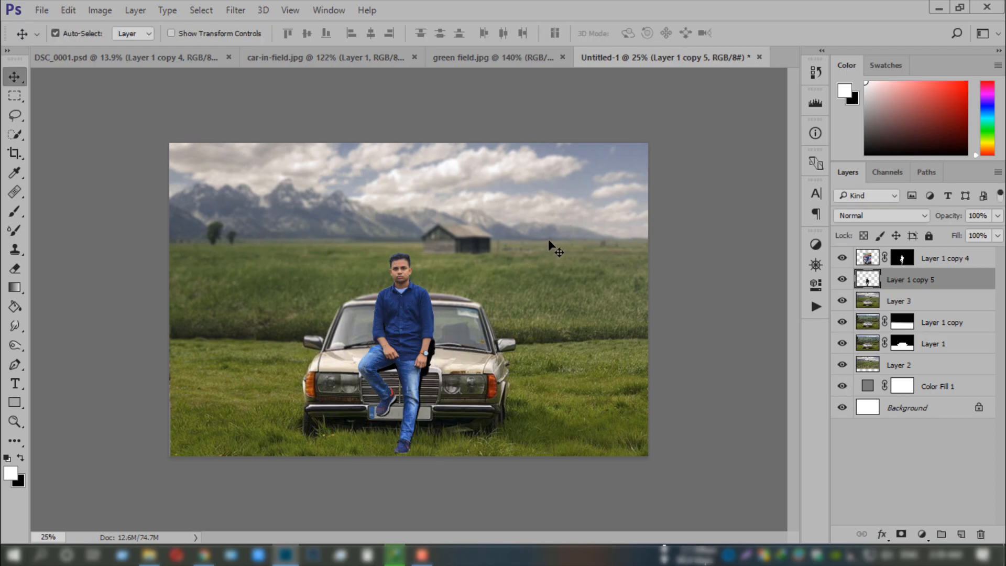
scroll(548, 240, up, 3)
key(ctrl+0)
key(ctrl+minus)
key(ctrl+0)
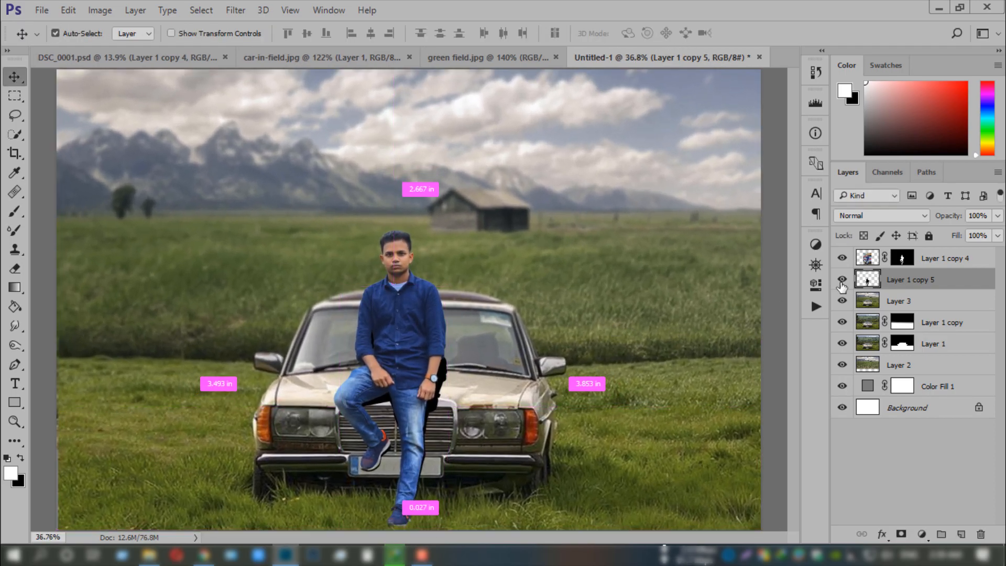
drag(953, 235, 1003, 246)
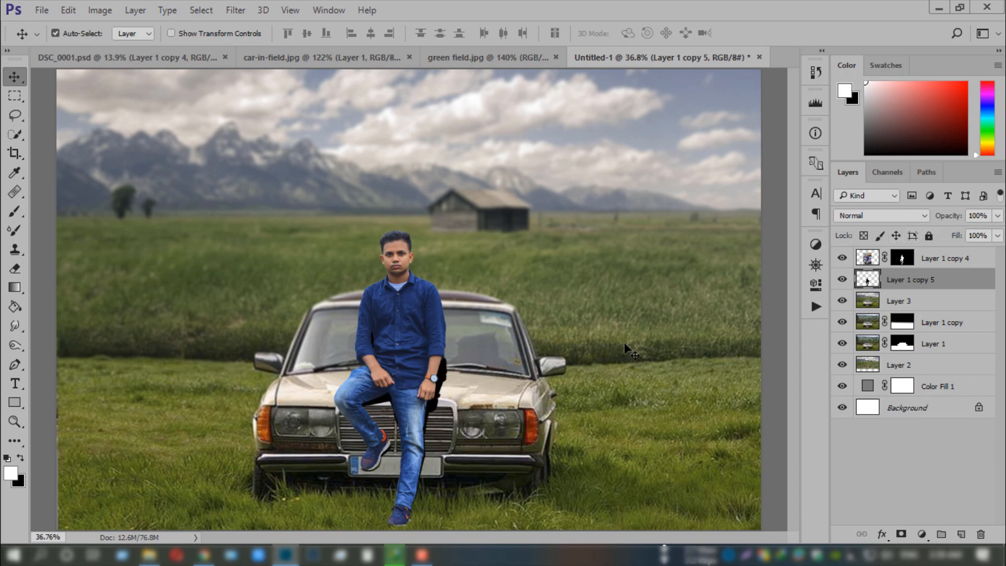
- Erase the black silhouette around the man's legs over the grille and bumper, reducing the soft eraser to 45 px
click(15, 288)
click(14, 269)
key(ctrl+plus)
drag(427, 461, 425, 351)
key(bracketleft)
key(bracketleft)
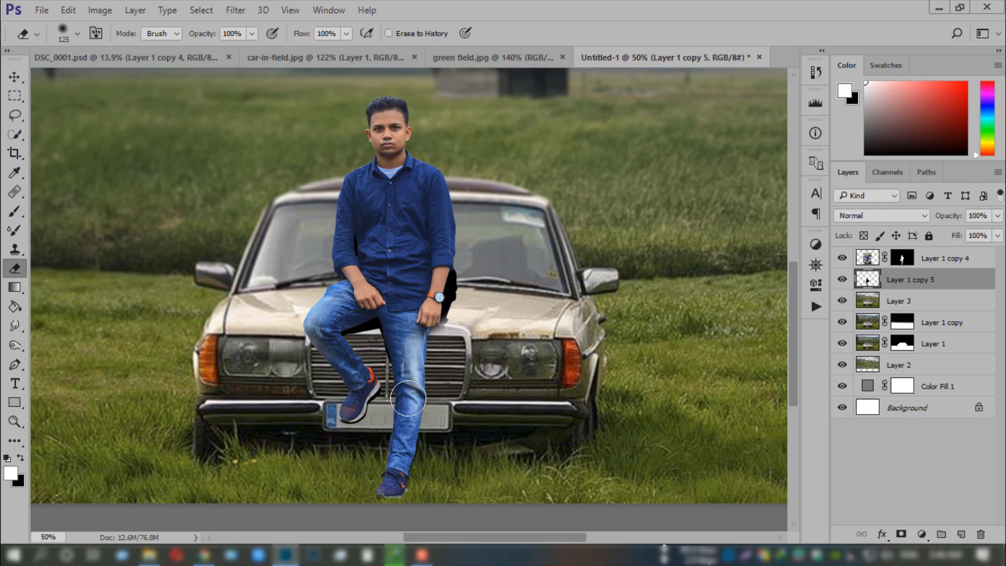
key(bracketleft)
key(bracketleft)
key(bracketleft)
key(bracketleft)
key(bracketleft)
key(bracketleft)
key(bracketleft)
key(ctrl+plus)
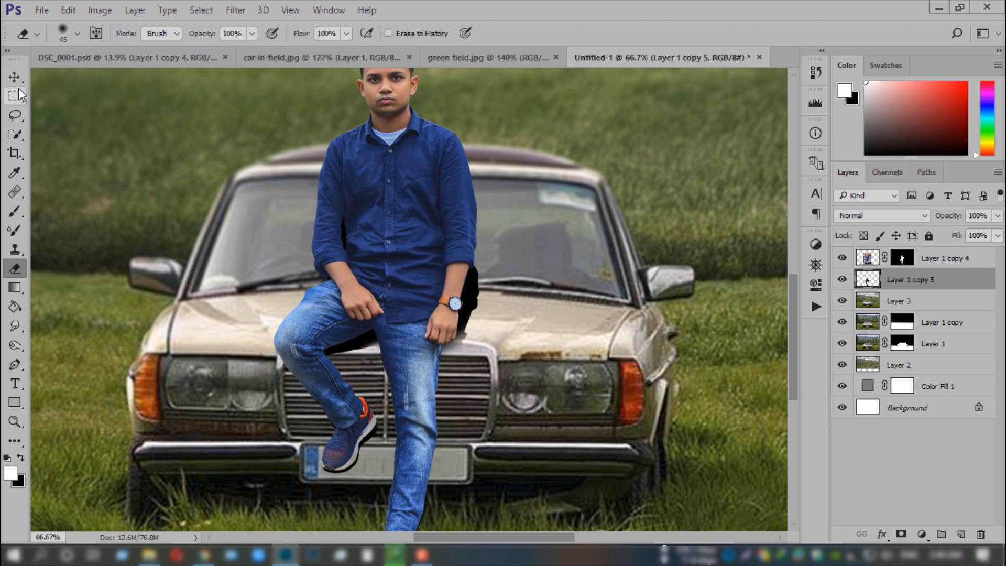
- Lower the shadow layer's fill to 33%
key(v)
key(ctrl+0)
drag(952, 237, 892, 232)
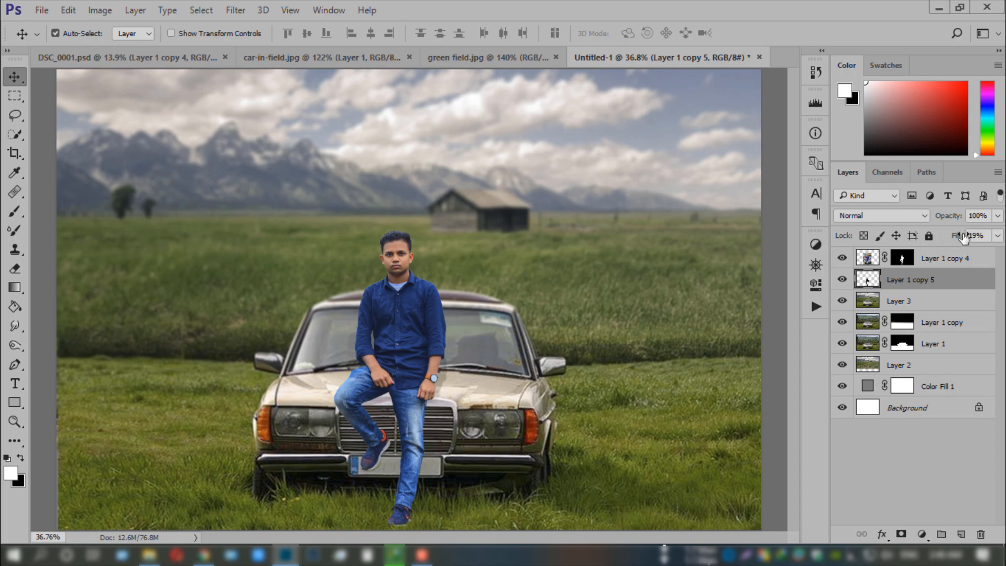
drag(954, 237, 966, 242)
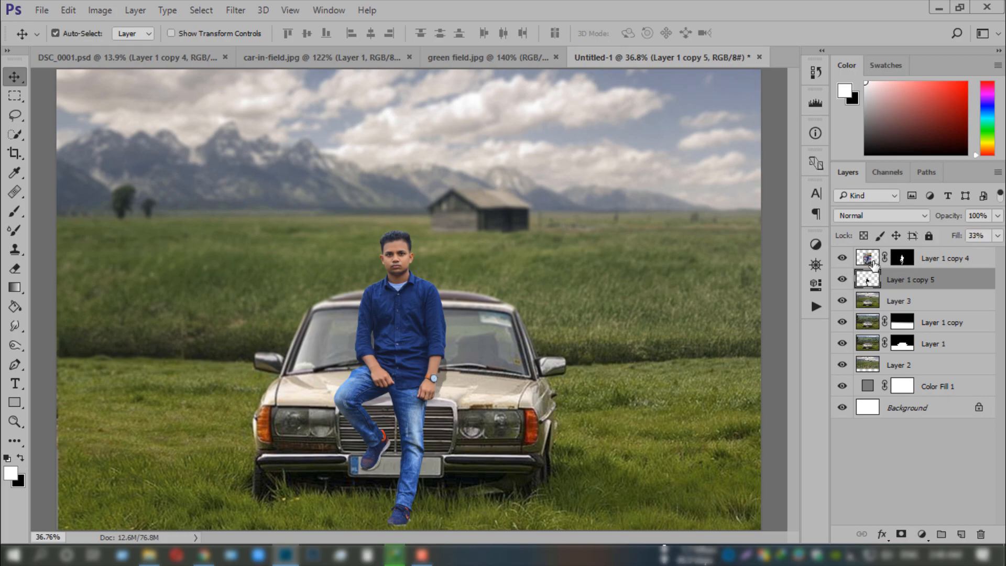
- Open the man's layer in Camera Raw and adjust its HSL colors, setting the Aquas hue to -34 and Blues hue to -4
click(867, 258)
click(235, 10)
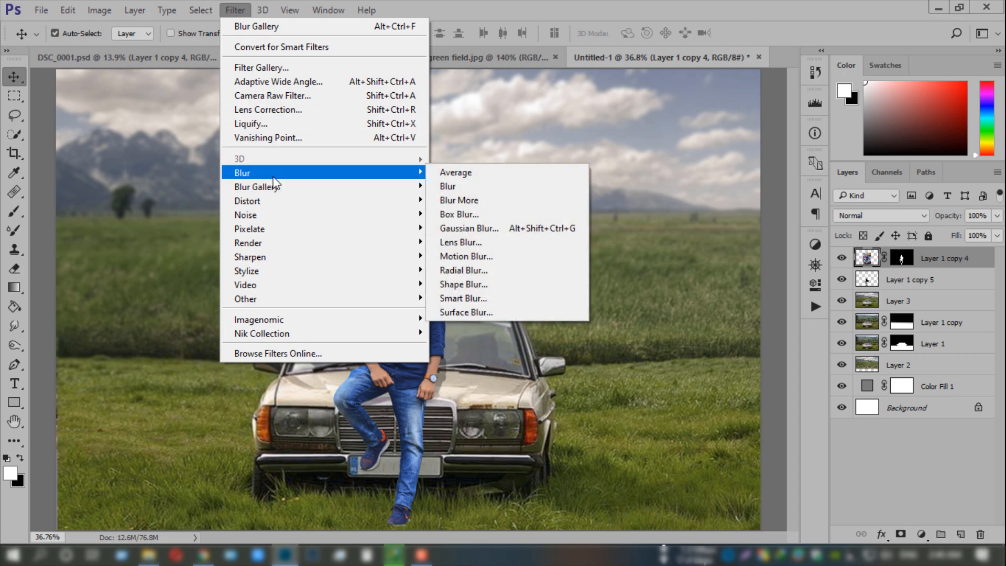
click(270, 95)
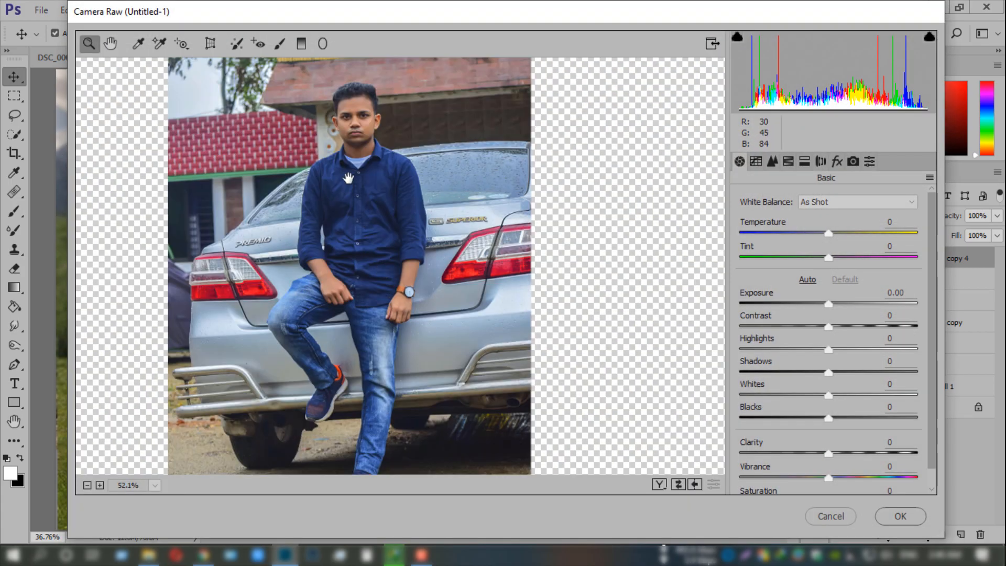
scroll(349, 180, up, 3)
click(788, 162)
click(837, 224)
drag(854, 293, 860, 263)
click(807, 221)
drag(810, 297, 810, 272)
drag(855, 391, 803, 373)
click(850, 224)
click(749, 226)
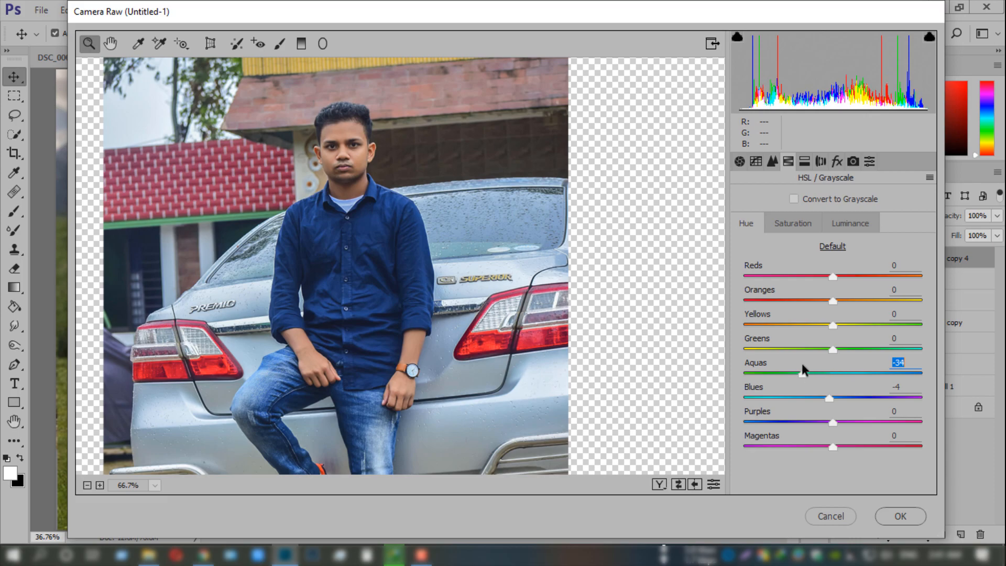
- Set Shadows to about -9, raise Blacks and Vibrance slightly, and apply the Camera Raw filter to the man's layer
click(740, 164)
drag(816, 367, 820, 370)
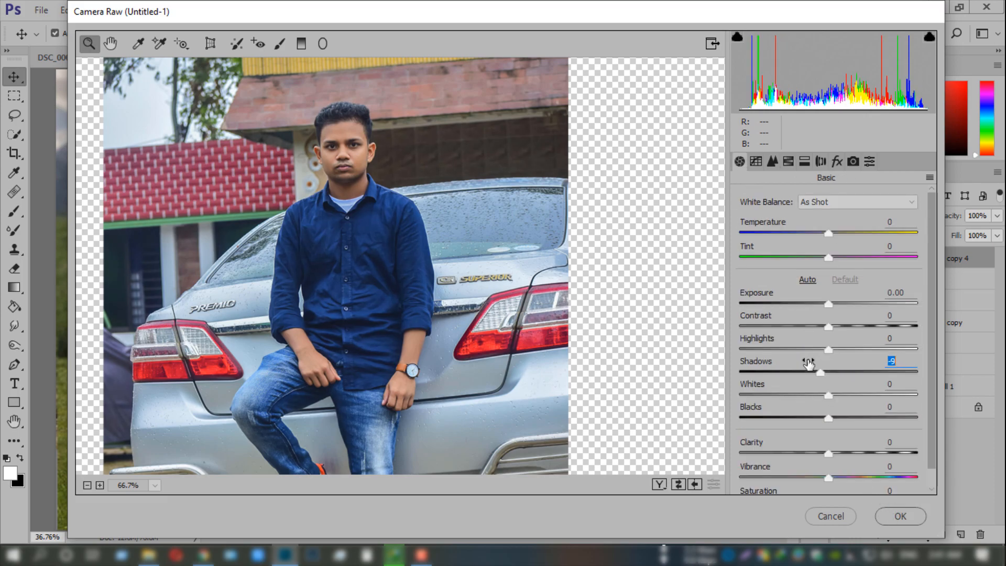
drag(821, 417, 845, 418)
drag(859, 475, 864, 474)
click(880, 519)
key(ctrl+minus)
key(ctrl+0)
key(ctrl+minus)
key(ctrl+0)
- Set the shadow layer's fill to 19% and soften it with a Gaussian Blur of 6.0 pixels radius
click(919, 287)
click(235, 10)
mouse_move(280, 176)
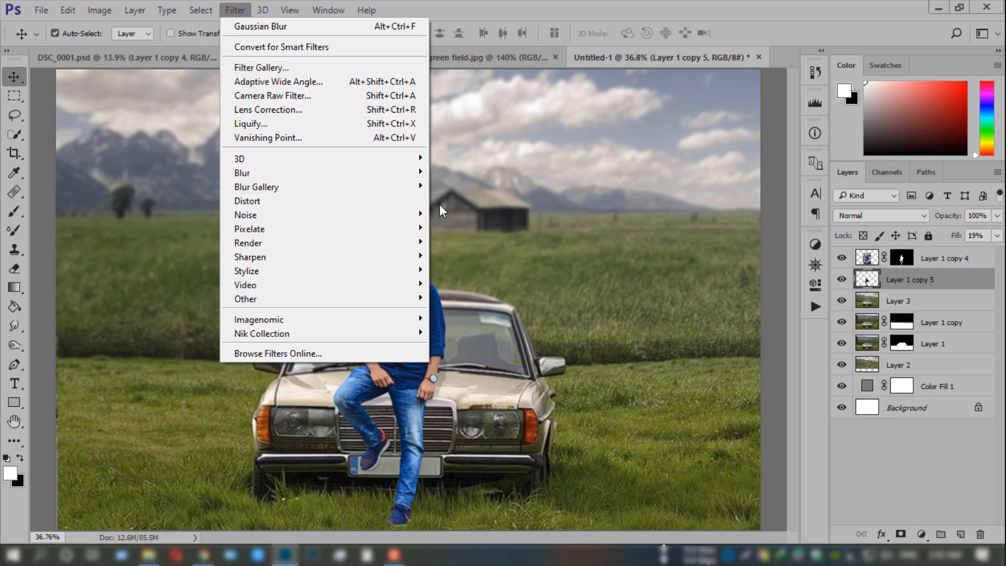
click(469, 228)
click(672, 296)
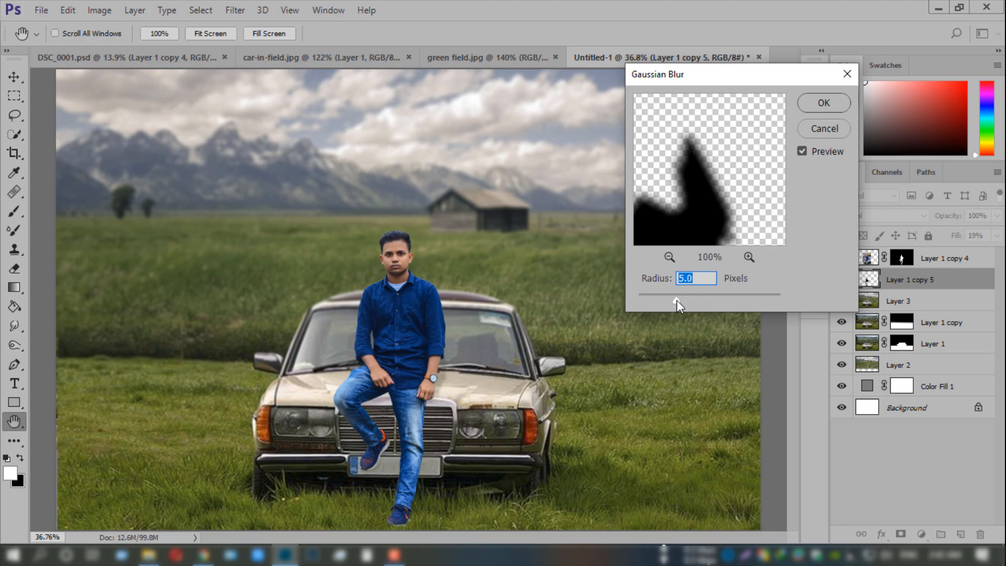
drag(676, 304, 680, 302)
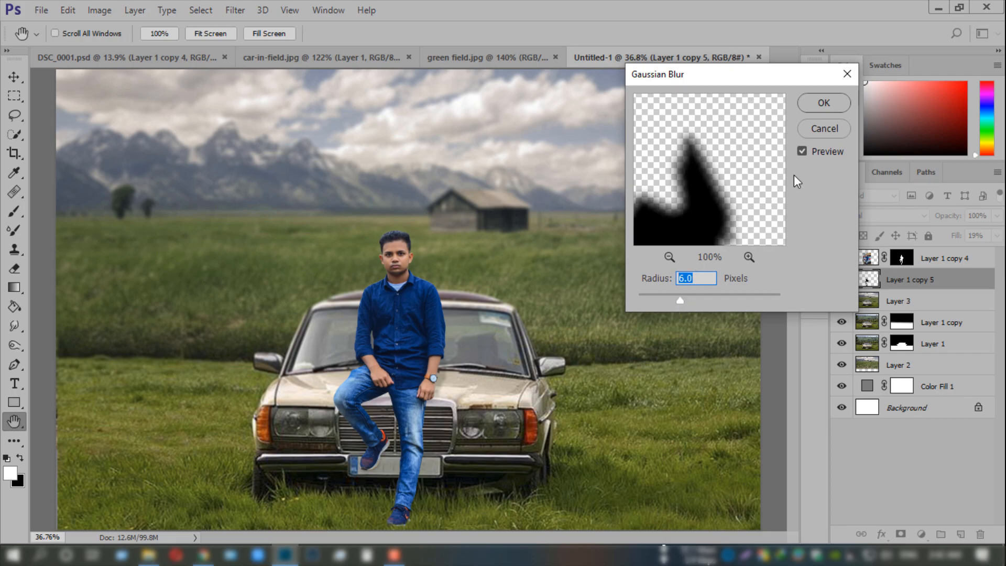
click(822, 103)
key(v)
key(ctrl+minus)
key(ctrl+0)
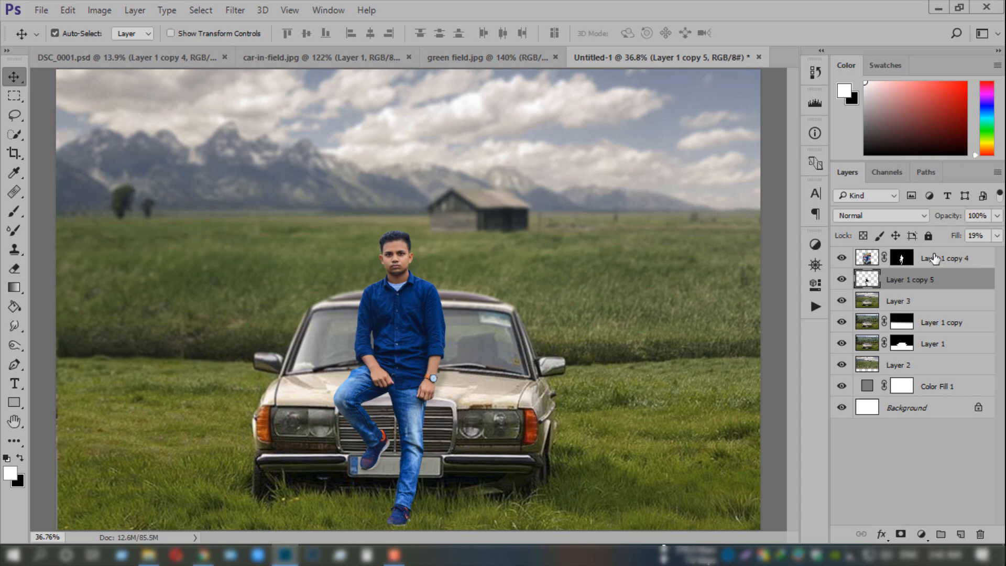
- Add a Curves adjustment layer above the man's layer, raise its midtones slightly, and compare the image with and without it
click(937, 258)
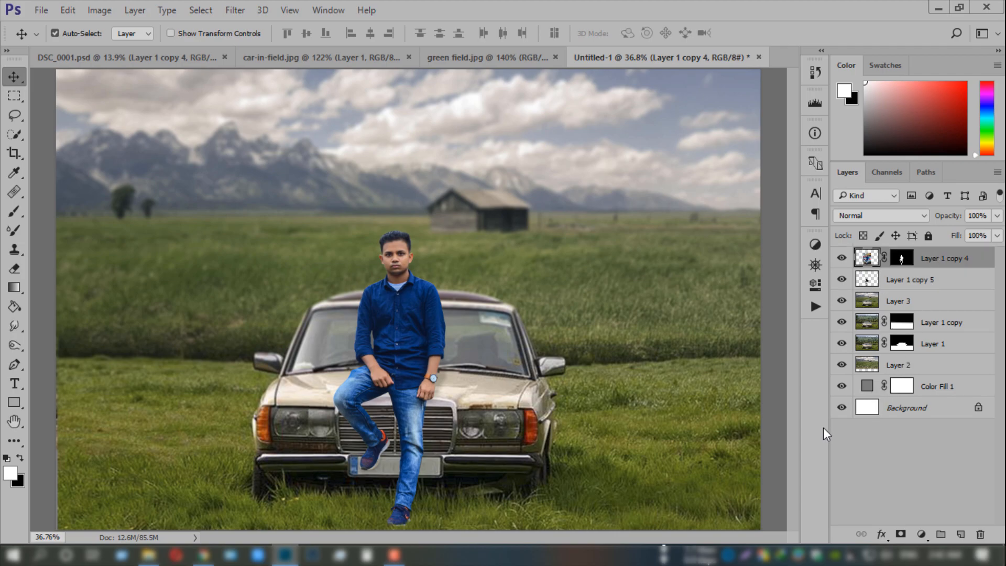
click(921, 533)
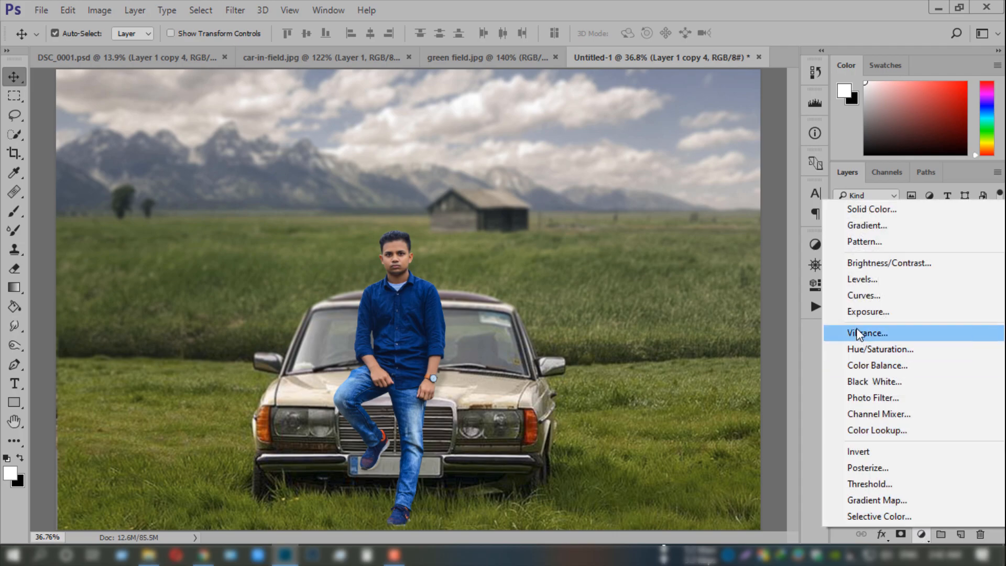
click(863, 294)
click(706, 374)
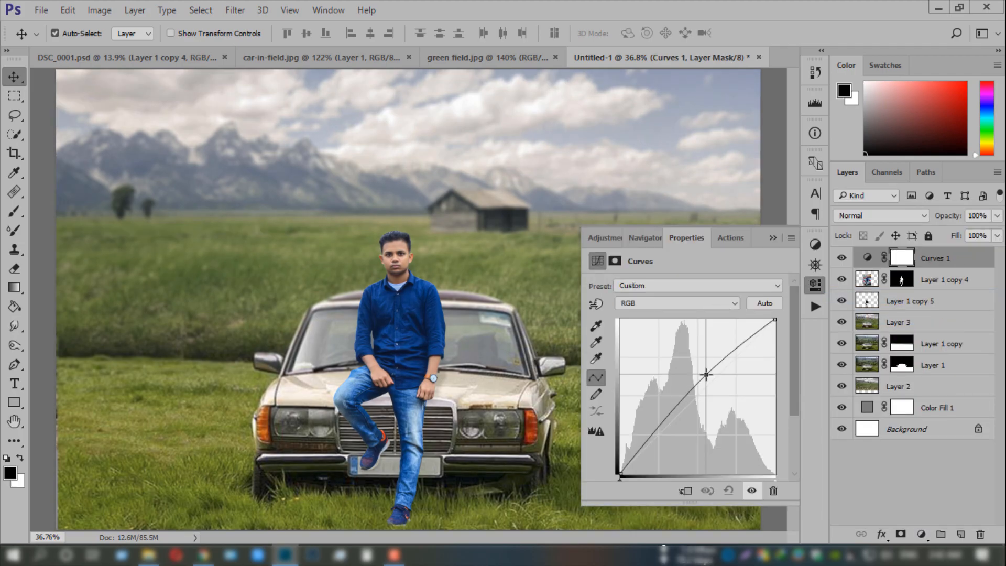
click(663, 423)
click(708, 375)
drag(709, 377, 710, 376)
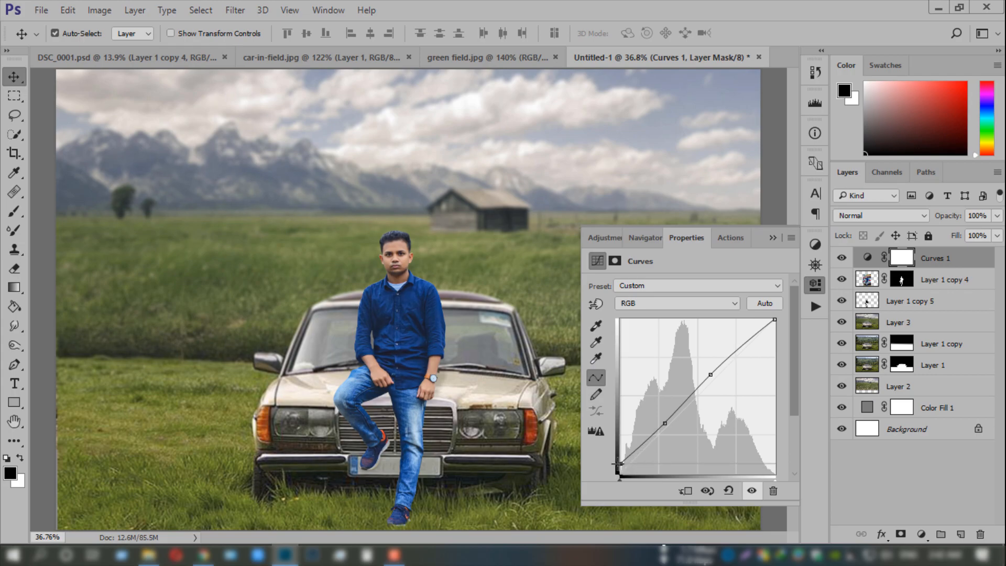
drag(620, 473, 618, 473)
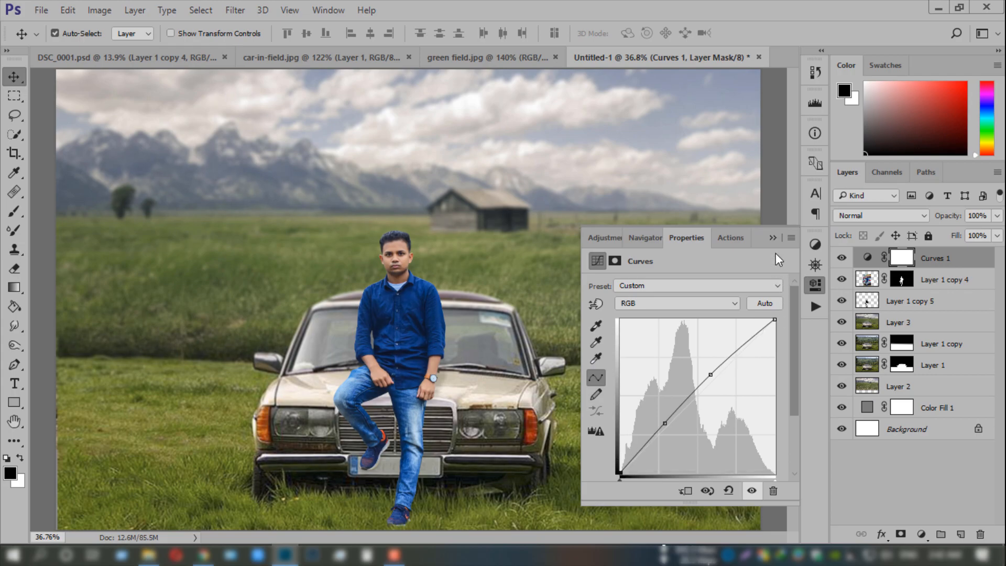
click(773, 237)
click(841, 258)
click(841, 259)
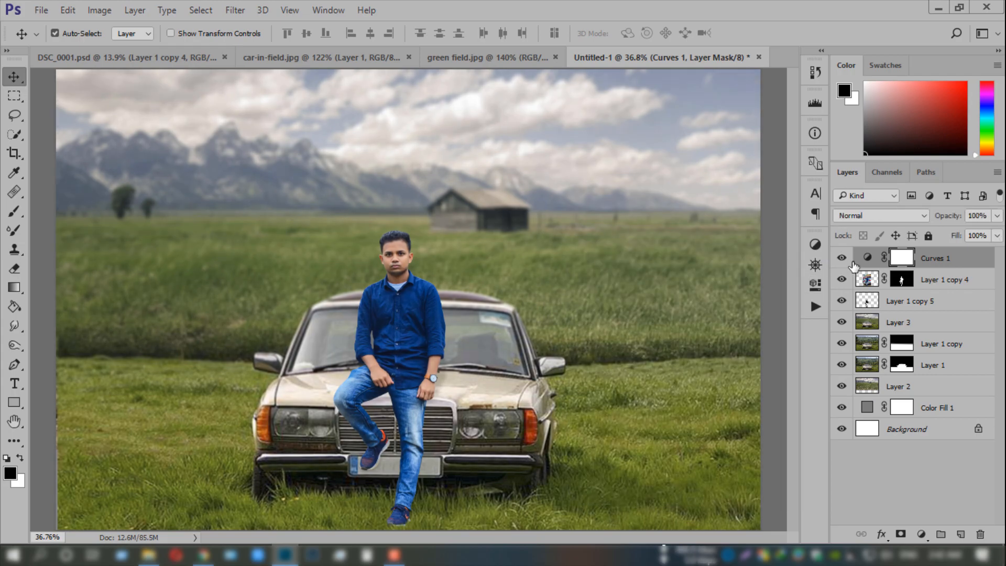
- Split the Curves layer's Blend If white slider for the underlying layer to 0 / 255 and compare the result
double_click(978, 265)
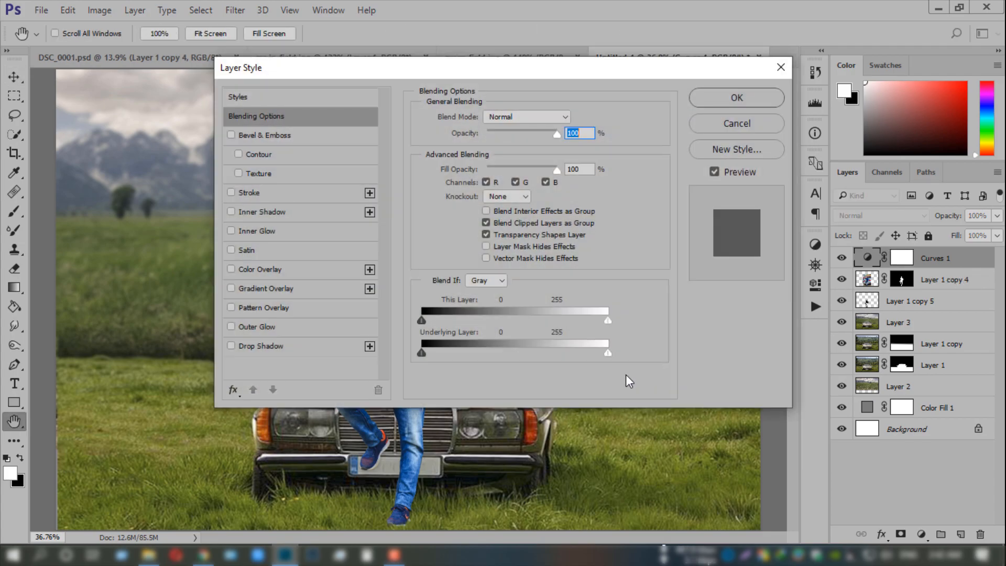
drag(608, 354, 390, 348)
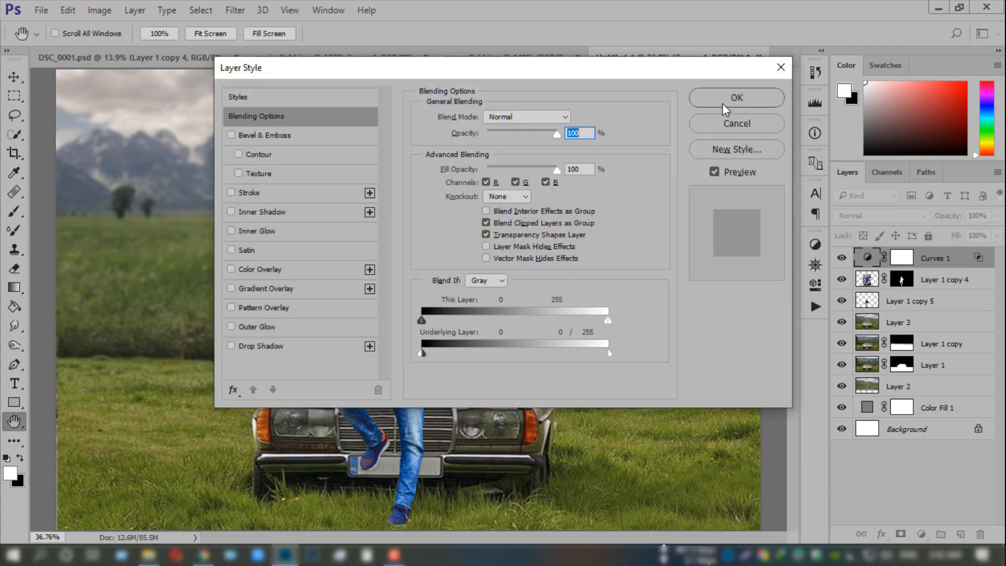
click(722, 103)
click(841, 258)
click(841, 258)
click(840, 258)
click(840, 258)
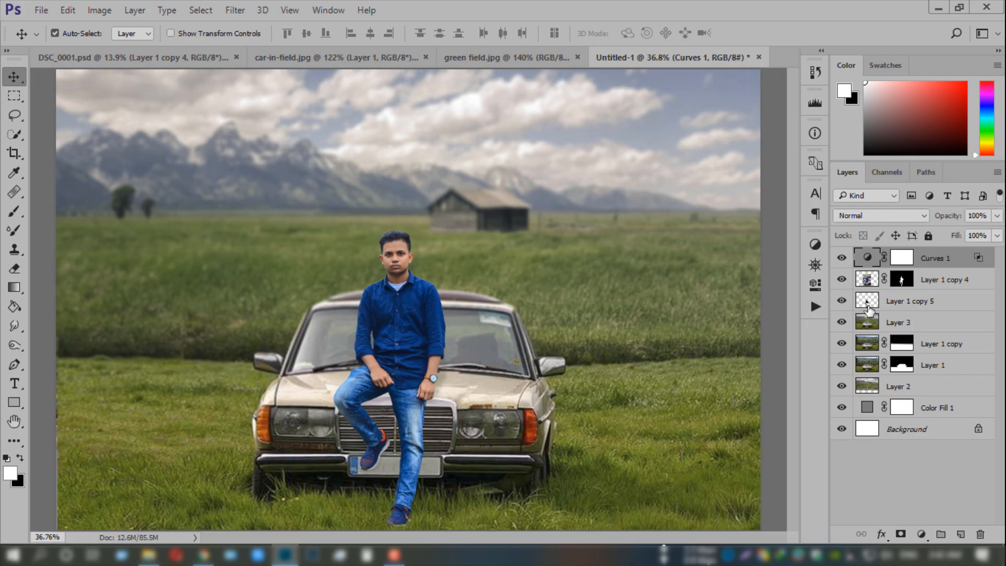
- Stamp all visible layers into a new top layer and set Shadows to +10 and Blacks to +14 in Camera Raw
key(ctrl+alt+shift+e)
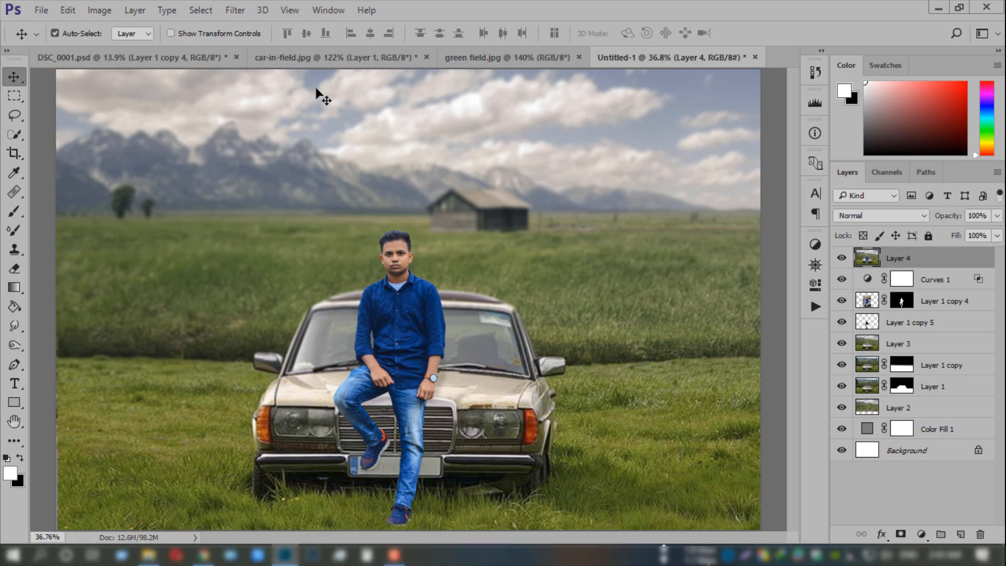
key(ctrl+shift+a)
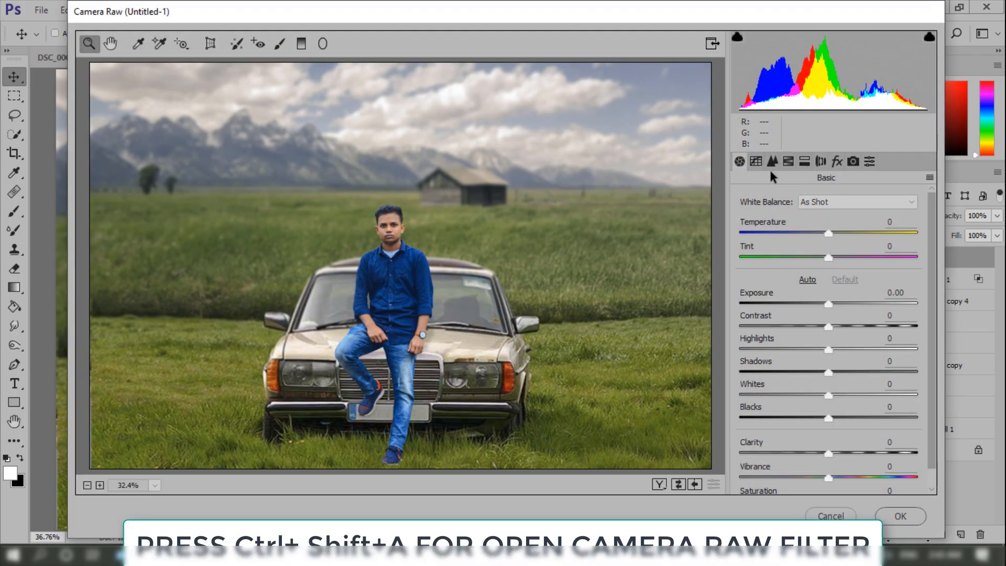
drag(788, 362, 800, 361)
drag(845, 411, 852, 408)
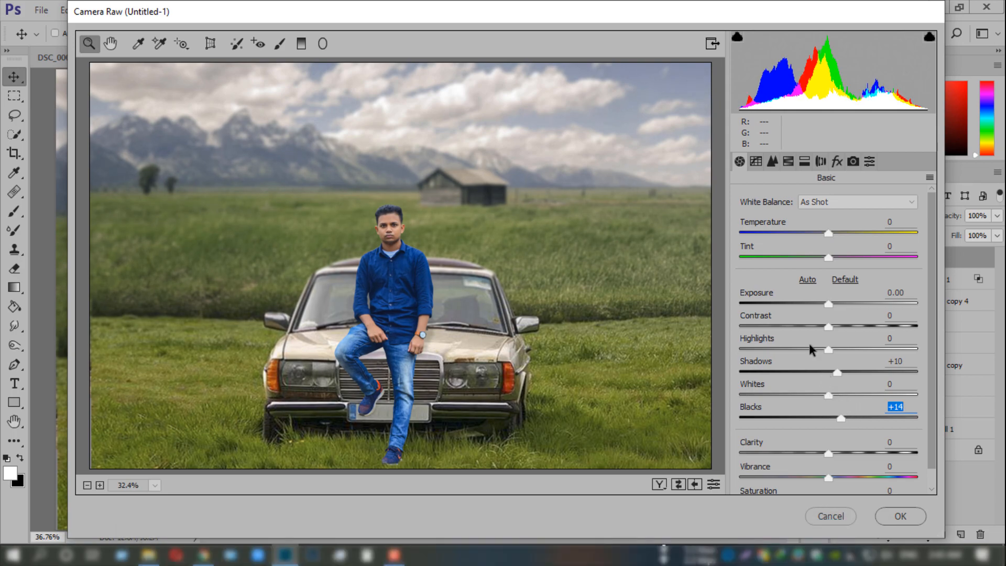
- Set the sharpening amount to 31 and the luminance noise reduction to 19
click(772, 161)
drag(770, 209, 789, 209)
drag(764, 333, 776, 333)
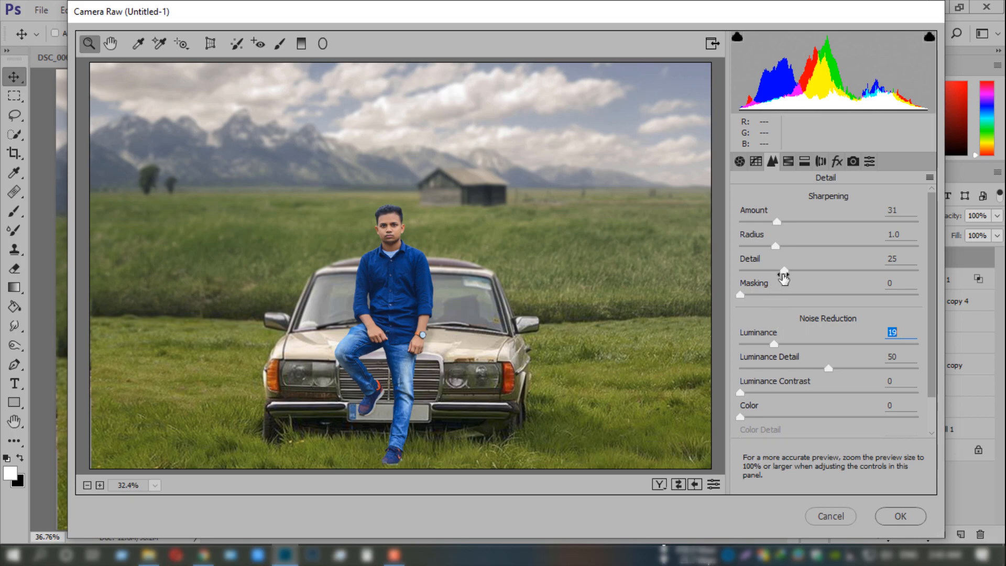
- Raise the Greens saturation to +61 and the Yellows saturation to +37
click(788, 162)
click(793, 223)
drag(843, 344, 893, 343)
drag(839, 322, 865, 317)
- Shift the hues of Yellows to +16, Greens to +13 and Aquas to -16
click(740, 224)
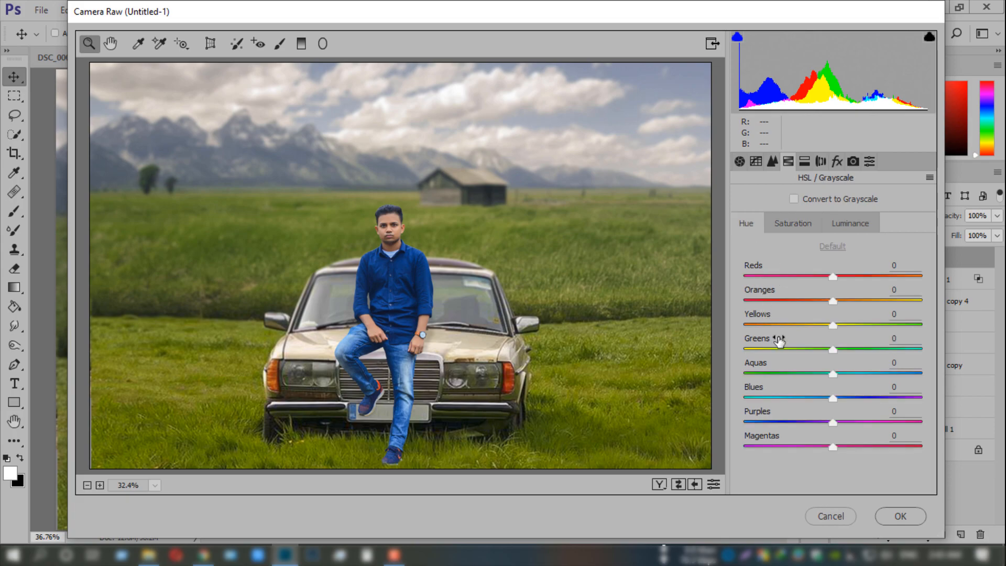
drag(791, 363, 843, 346)
click(807, 319)
click(836, 345)
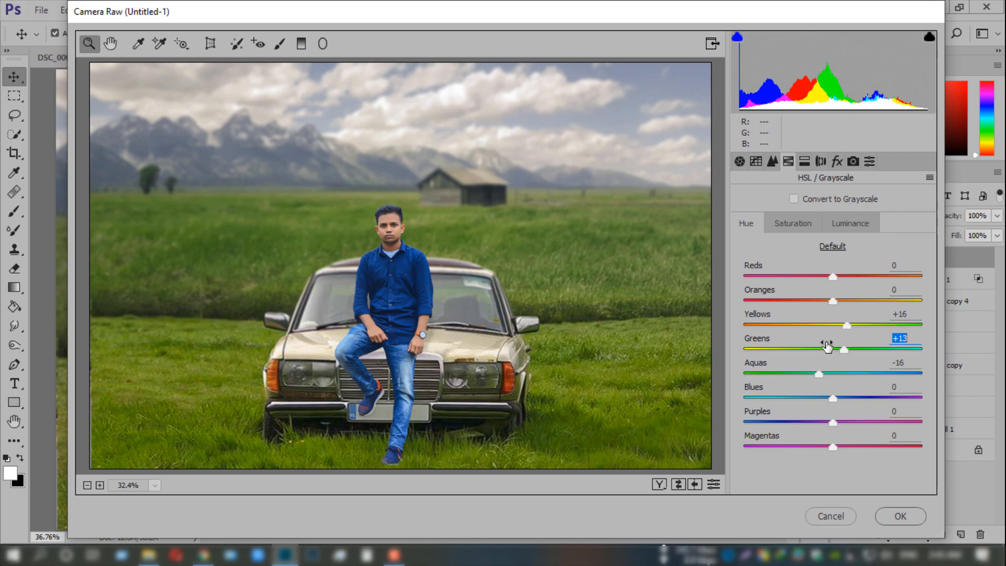
- Set the saturation of Blues to +15 and Aquas to +3, the Reds luminance to +7, and apply the Camera Raw filter
drag(834, 389, 831, 365)
click(812, 226)
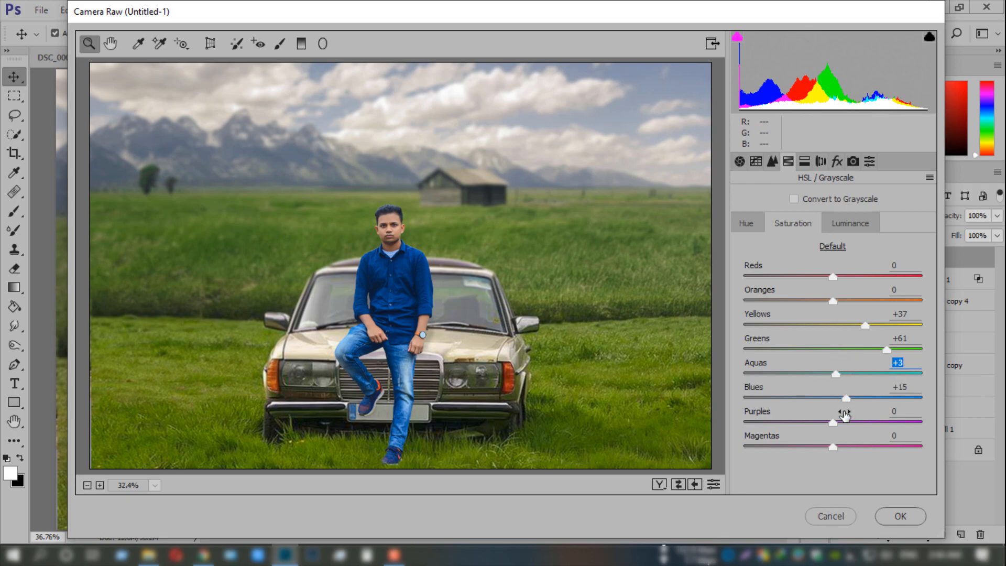
mouse_move(848, 263)
mouse_down()
mouse_move(873, 263)
mouse_move(851, 274)
mouse_move(879, 268)
mouse_move(864, 269)
mouse_up()
click(850, 223)
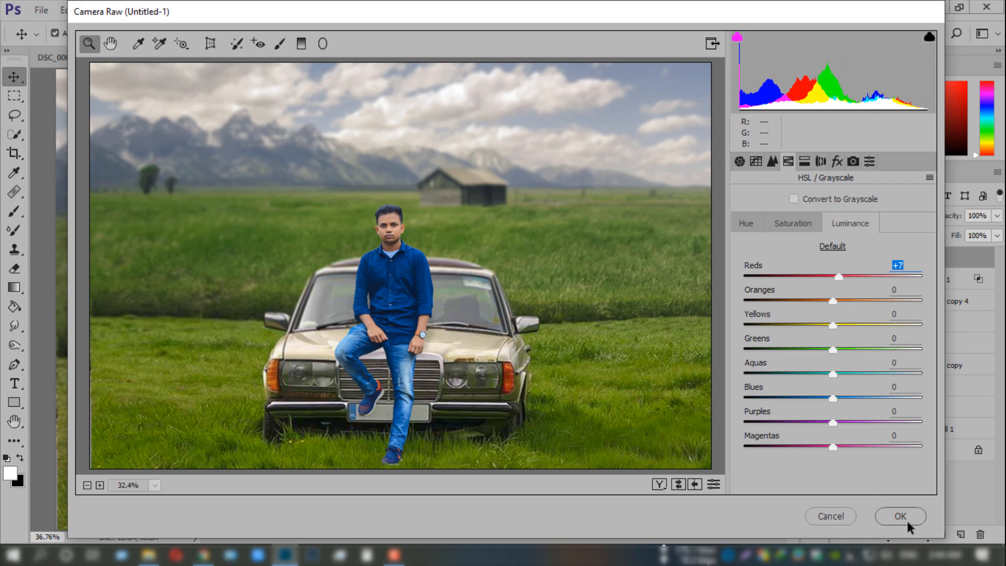
click(908, 524)
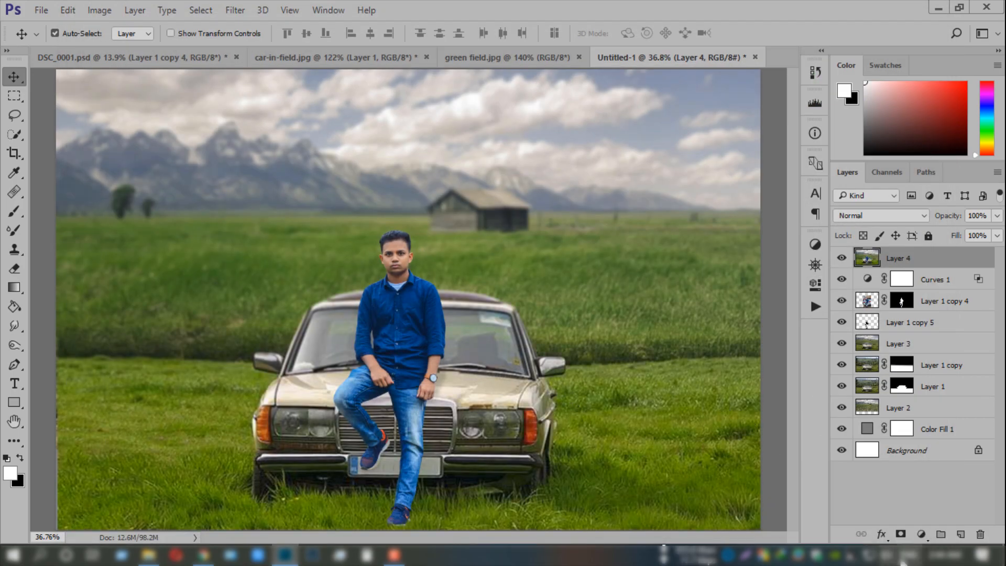
- Add a Selective Color adjustment layer and set its Greens to cyan -100, magenta -39, yellow +14 and black -6
click(921, 534)
click(914, 528)
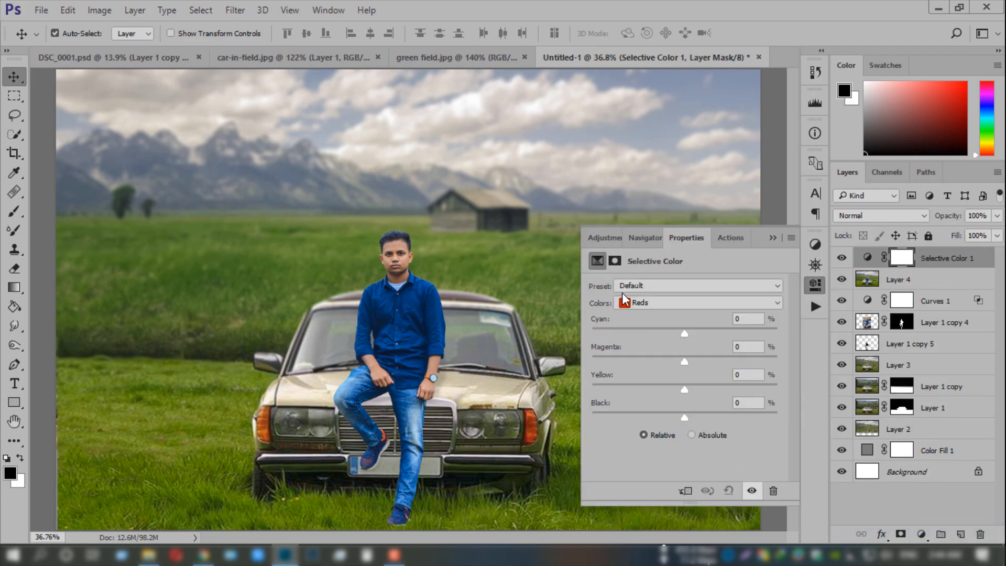
click(626, 302)
click(683, 334)
drag(684, 333, 685, 390)
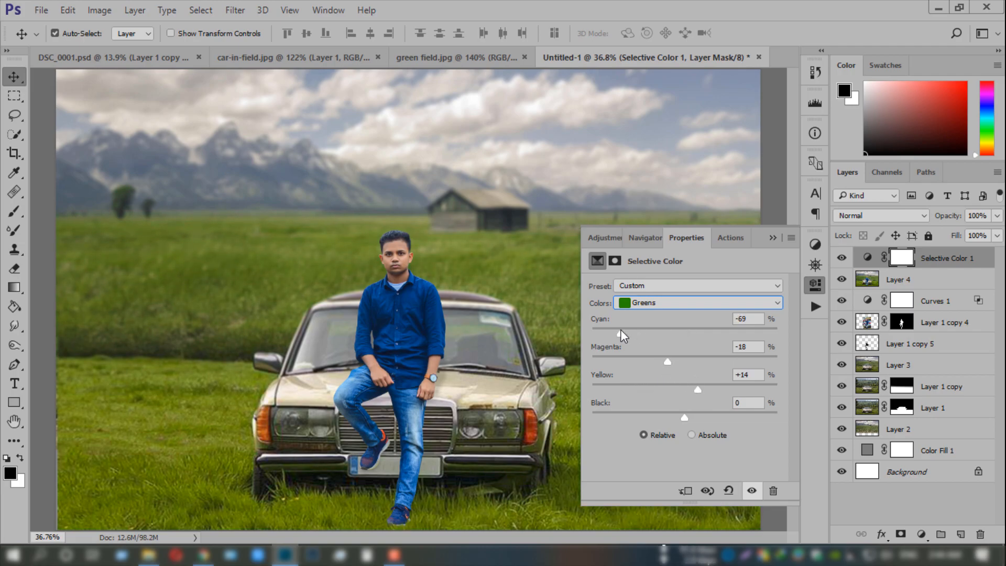
mouse_move(596, 329)
mouse_down()
mouse_move(662, 329)
mouse_move(576, 326)
mouse_up()
drag(689, 357, 648, 357)
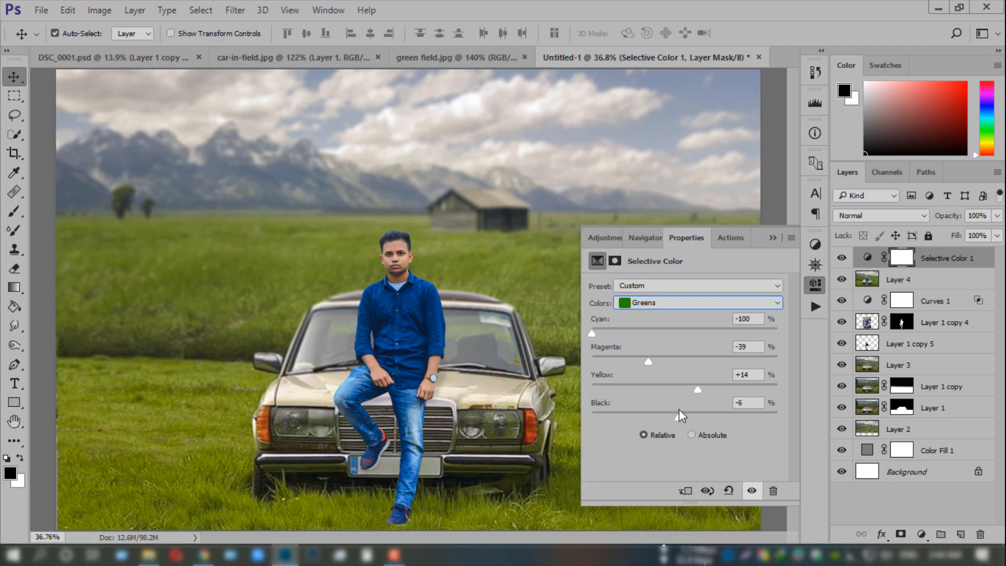
- Adjust the Yellows in the Selective Color layer by lowering cyan and yellow and setting magenta to -6
click(649, 303)
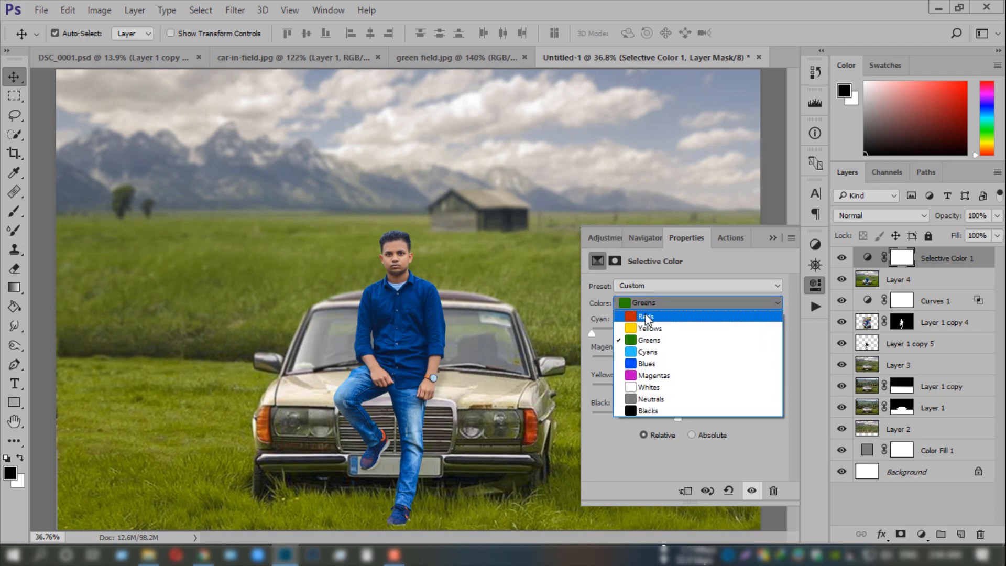
click(681, 328)
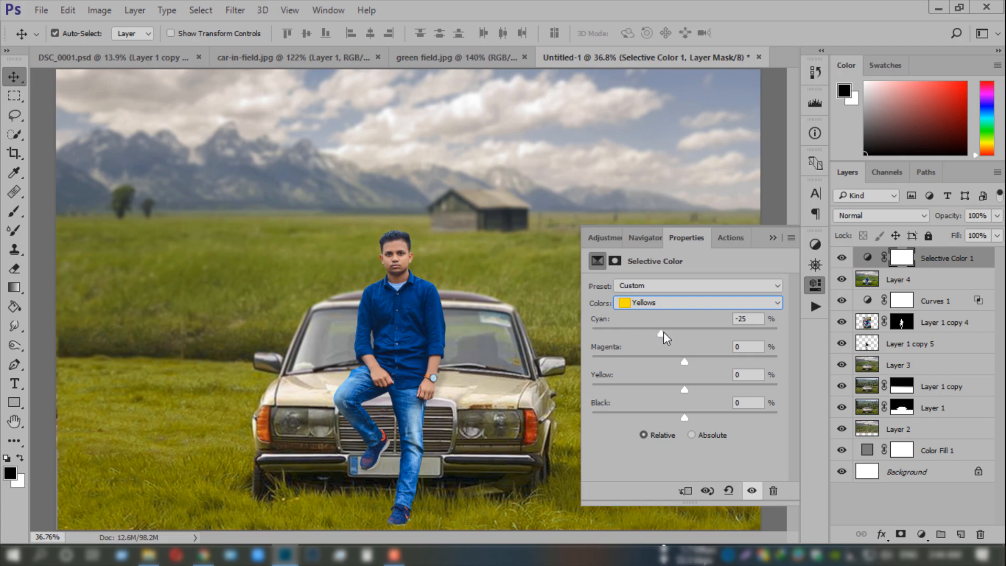
drag(641, 332, 645, 333)
drag(683, 360, 655, 387)
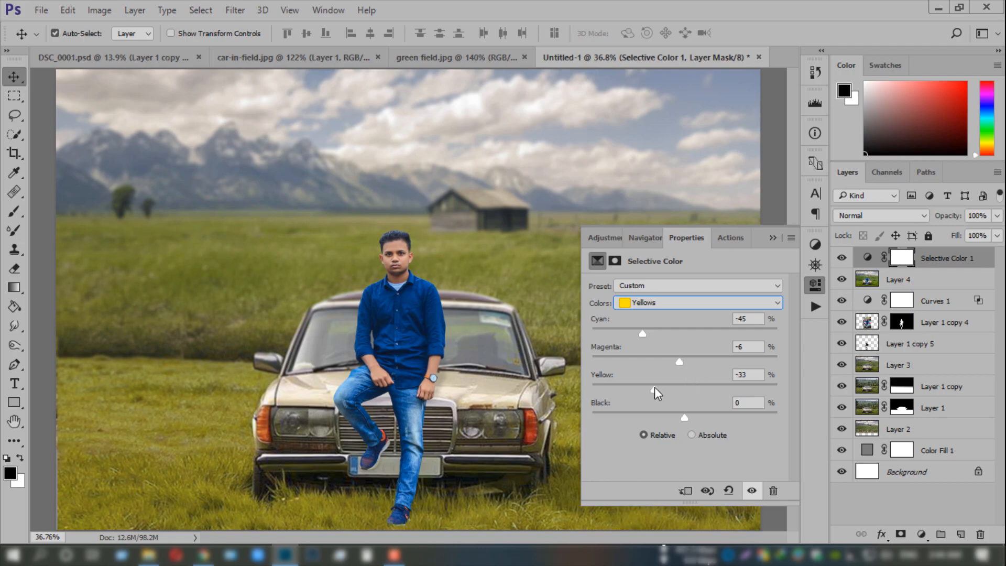
mouse_move(642, 332)
mouse_down()
mouse_move(666, 329)
mouse_move(639, 326)
mouse_up()
drag(652, 388, 667, 388)
click(773, 238)
key(ctrl+minus)
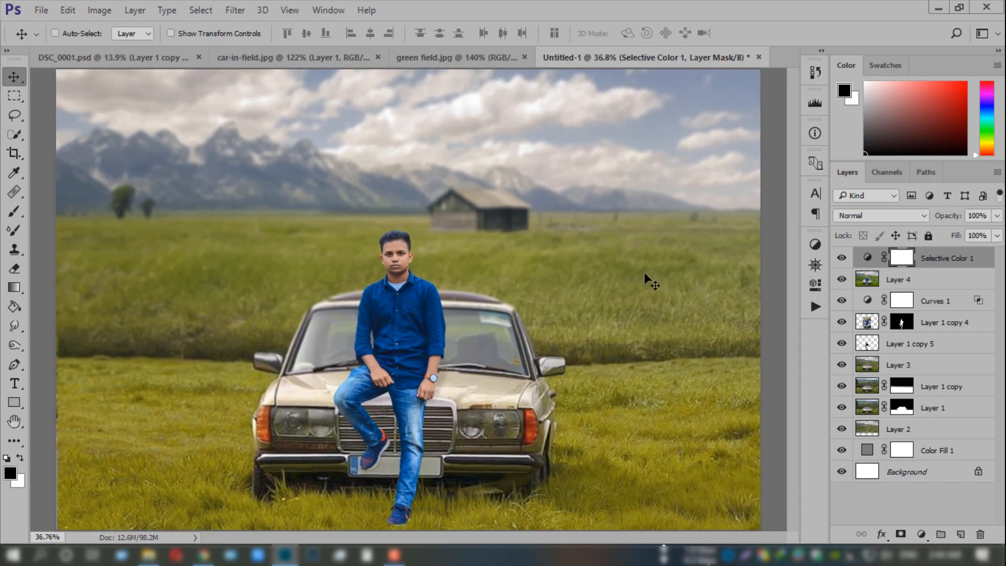
key(ctrl+plus)
- Add a second Selective Color layer and set its Blues to cyan +45, magenta -10, yellow +22 and black +43
click(922, 534)
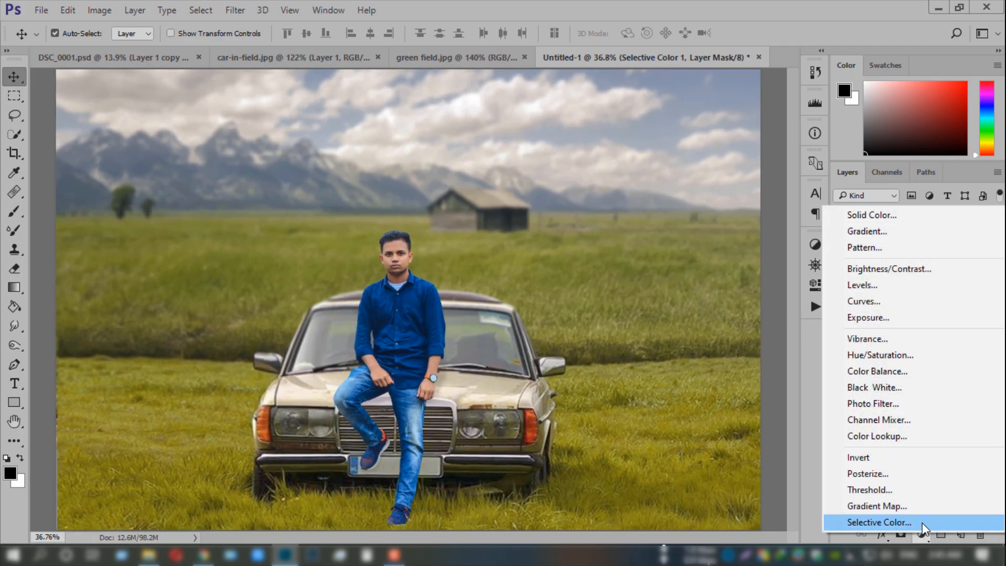
click(923, 528)
click(665, 306)
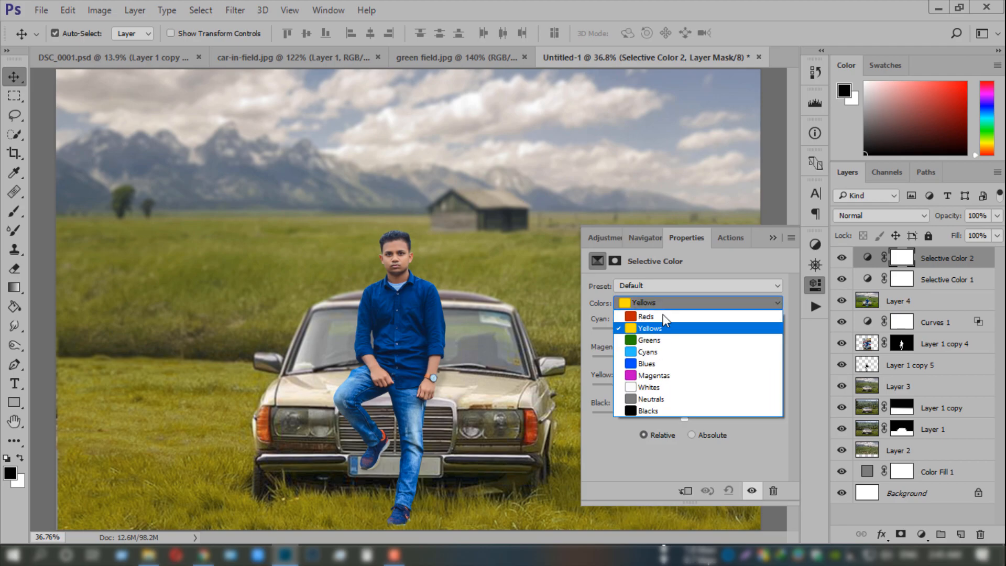
click(673, 358)
drag(636, 325, 720, 326)
mouse_move(685, 361)
mouse_down()
mouse_move(727, 358)
mouse_move(649, 356)
mouse_move(678, 357)
mouse_up()
drag(684, 393, 747, 414)
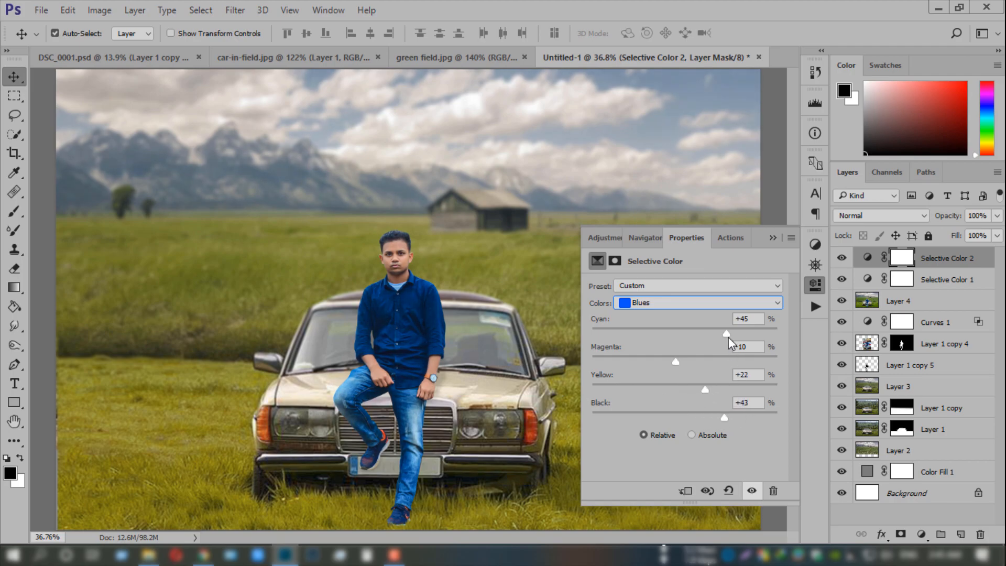
- Set the Cyans in the second Selective Color layer to cyan +40, magenta -58 and yellow -22, and lower their black
click(677, 303)
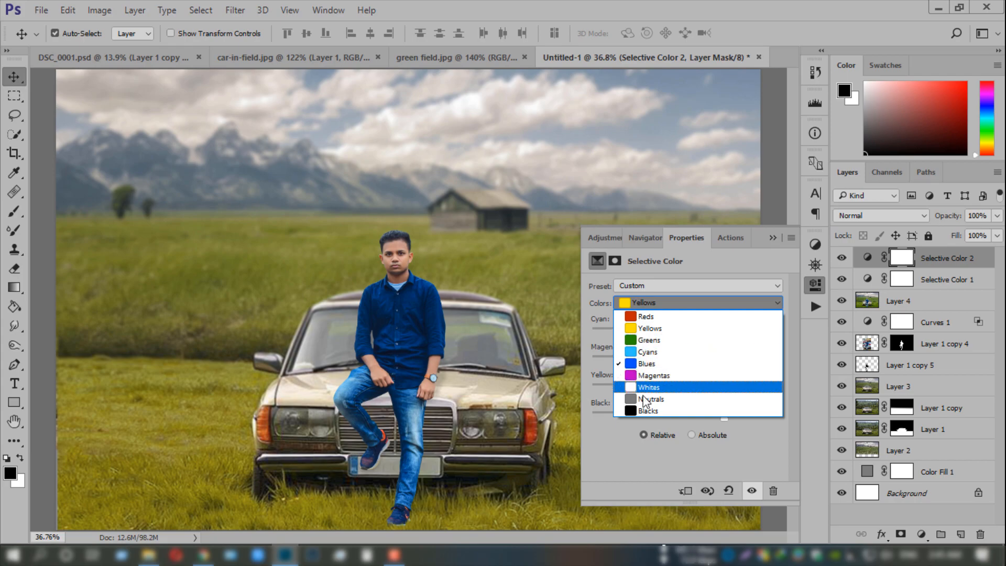
click(681, 352)
drag(689, 330, 631, 354)
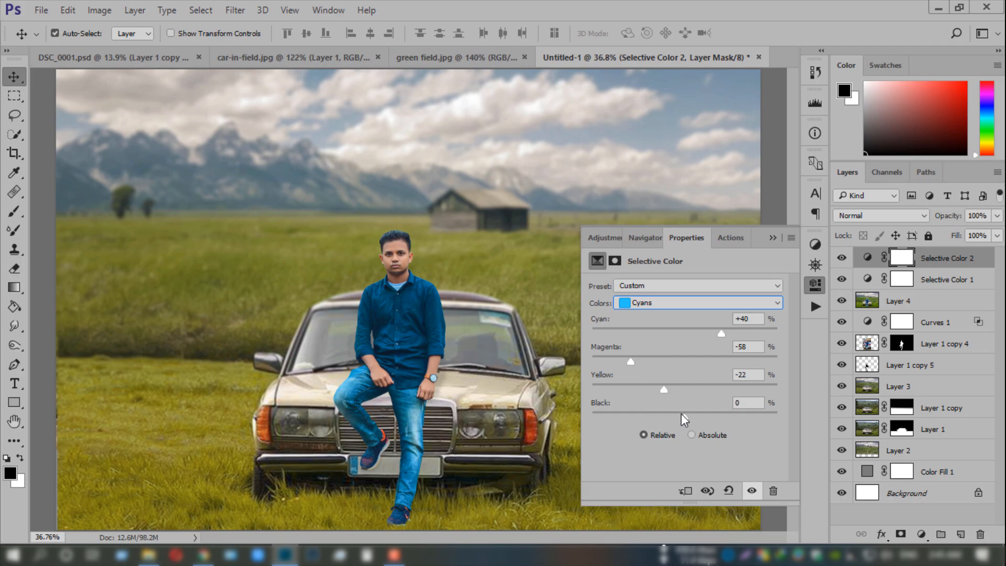
drag(667, 414, 663, 416)
click(772, 238)
- Compare the image with and without the second Selective Color layer, and stamp all visible layers onto a new top layer
click(842, 259)
click(841, 258)
click(842, 260)
click(841, 259)
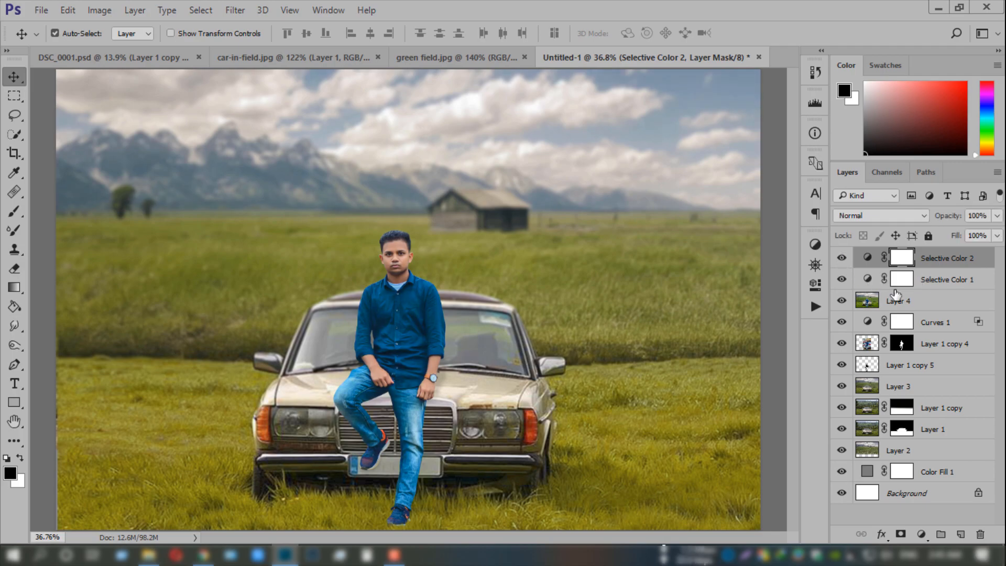
key(ctrl+alt+shift+e)
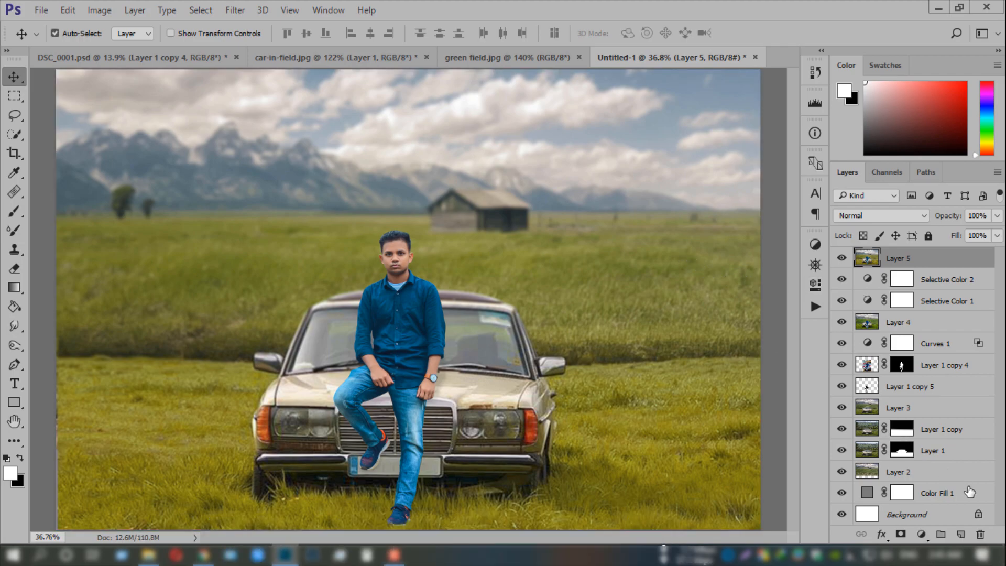
- Create an empty layer on top and set the Brush foreground color to yellow #fff600
click(960, 534)
click(14, 211)
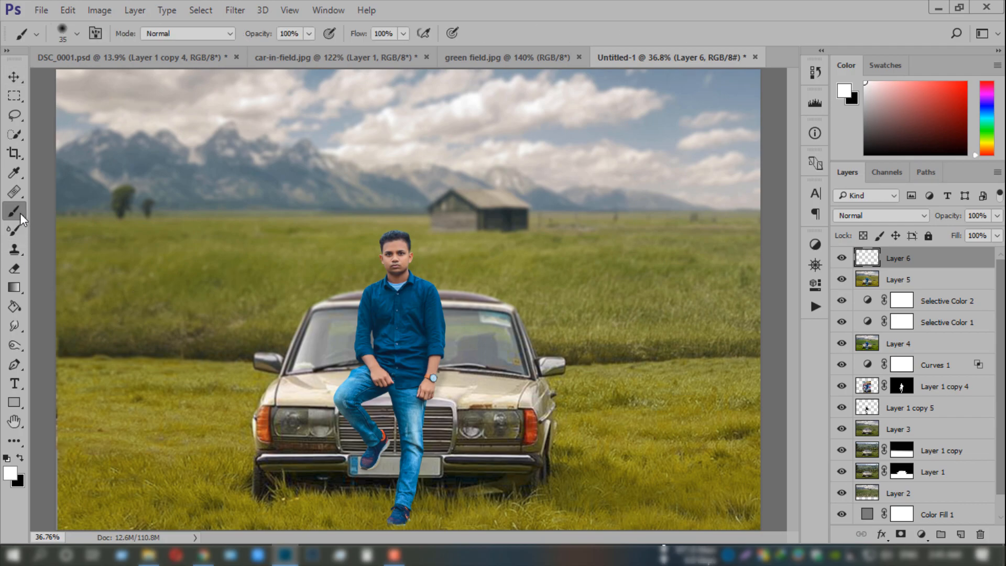
click(9, 473)
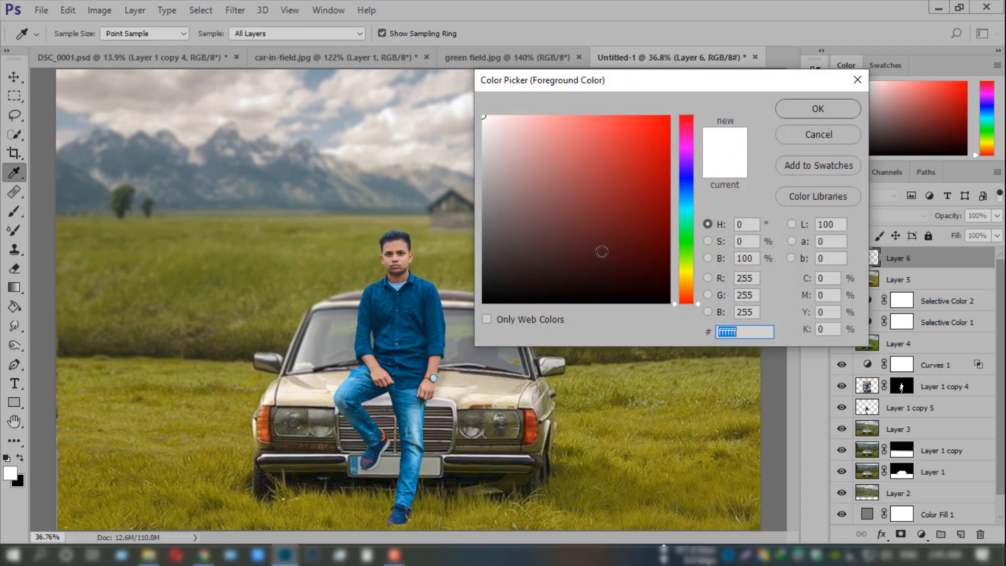
drag(681, 262, 689, 274)
drag(667, 134, 681, 105)
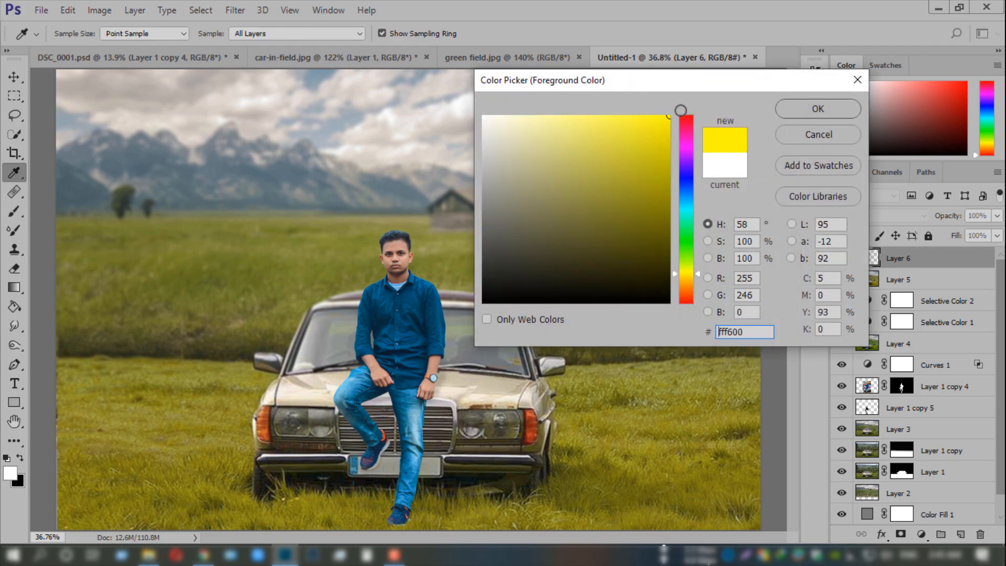
click(825, 109)
- Paint one yellow spot on each of the car's four headlight lamps with a soft 100 px brush
key(ctrl+plus)
key(ctrl+plus)
scroll(493, 408, down, 3)
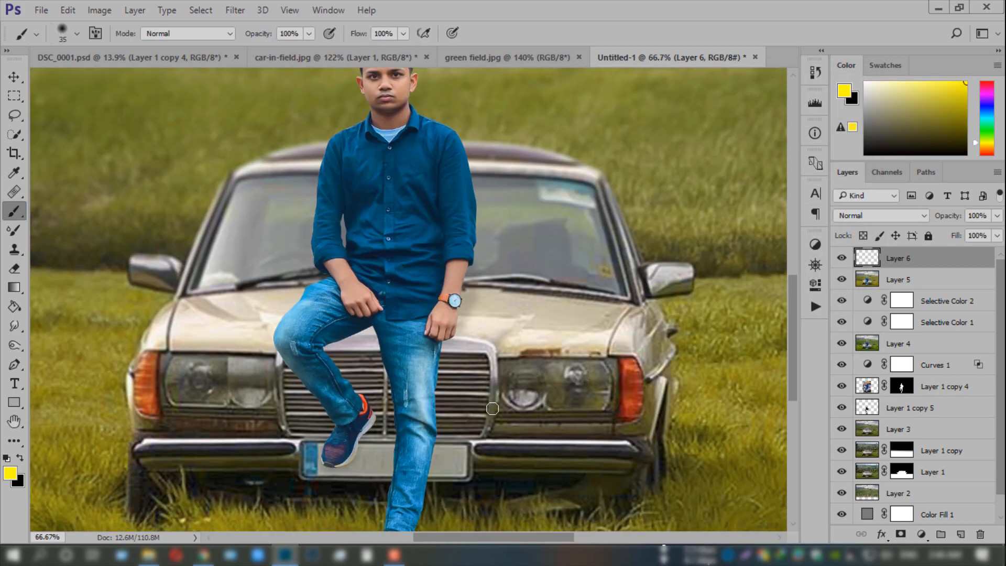
key(bracketright)
key(bracketright)
key(bracketright)
key(bracketright)
key(bracketright)
key(bracketright)
key(bracketright)
click(524, 387)
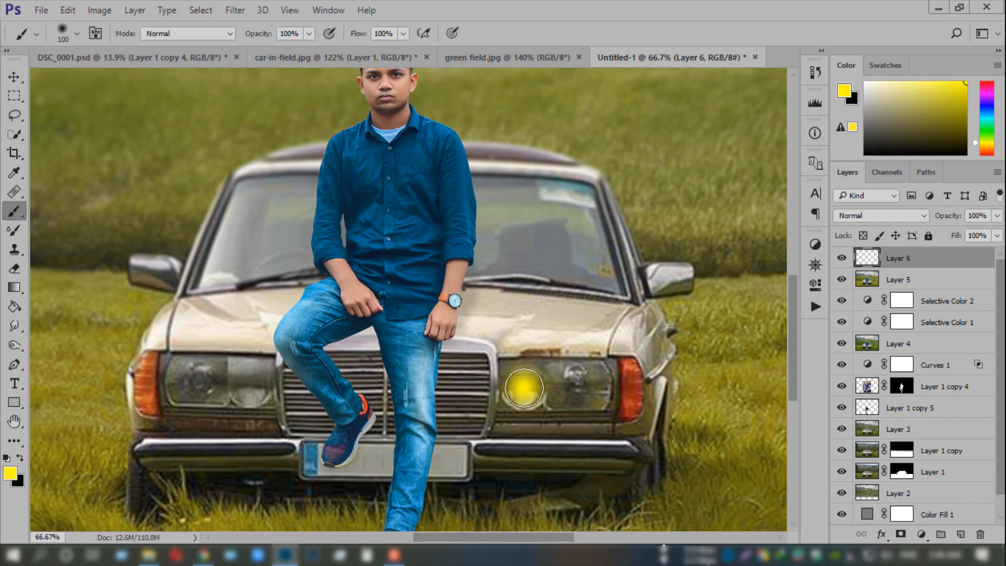
click(577, 388)
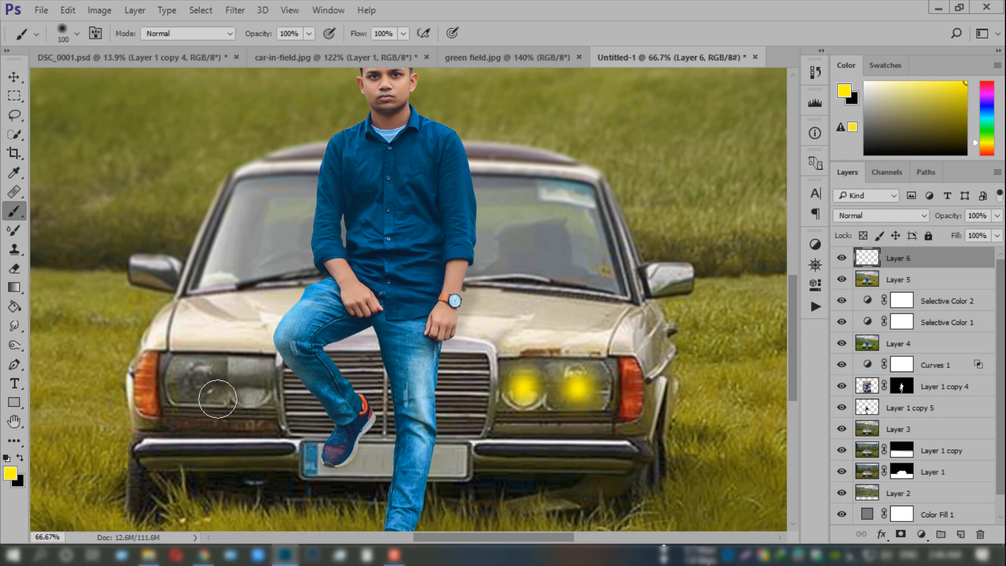
click(200, 381)
click(250, 384)
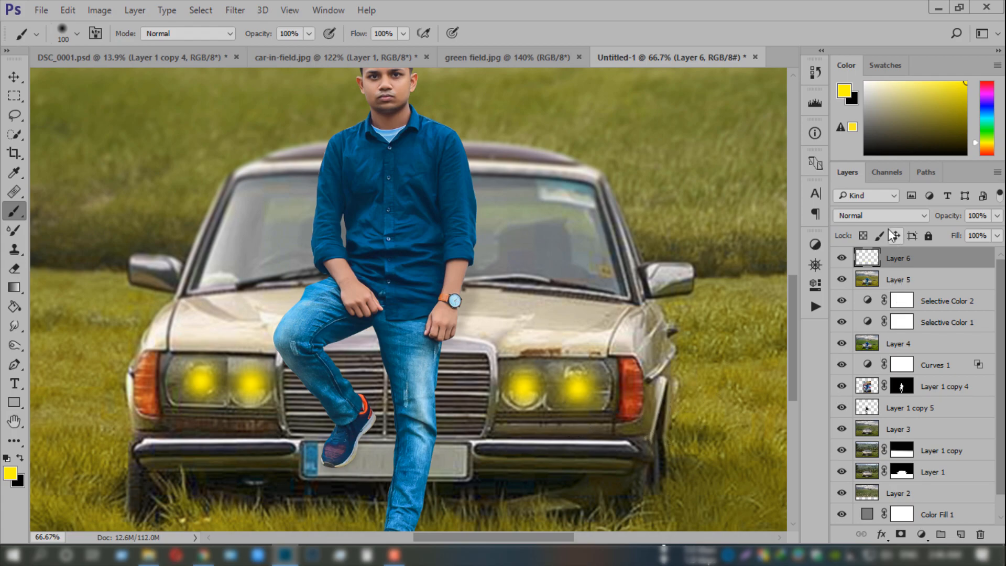
- Set the blend mode of the headlight glow layer to Screen
click(882, 215)
click(846, 316)
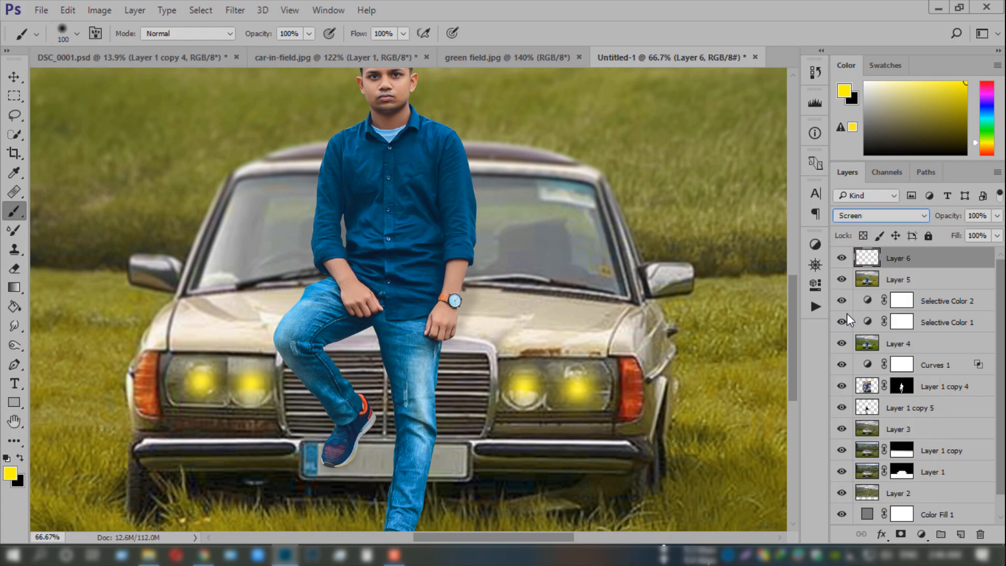
key(v)
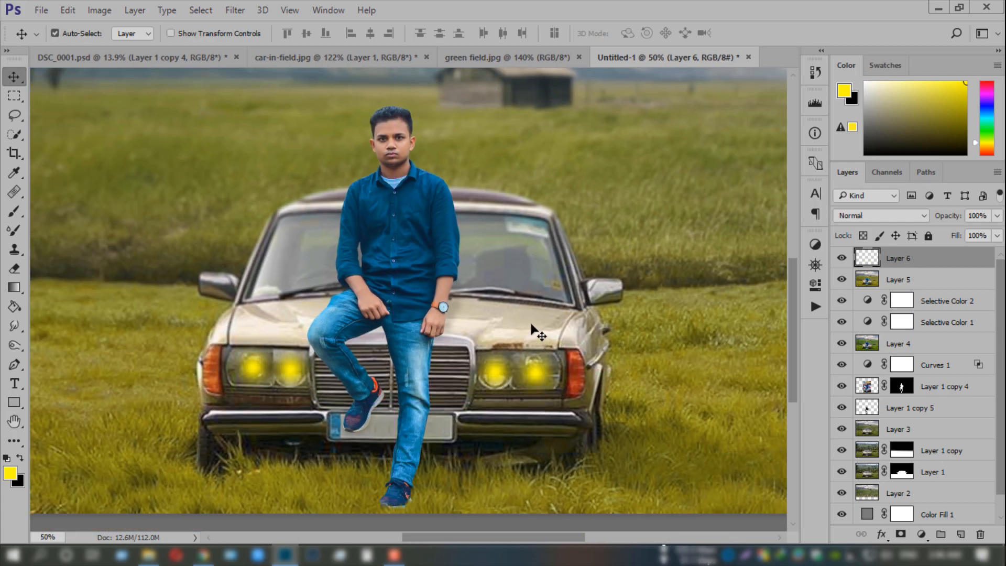
click(856, 215)
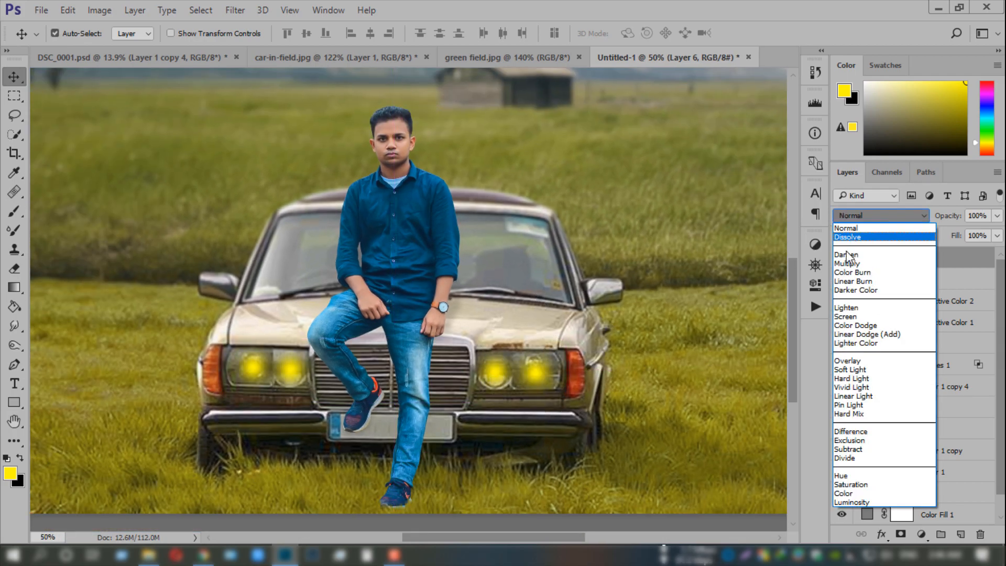
click(838, 314)
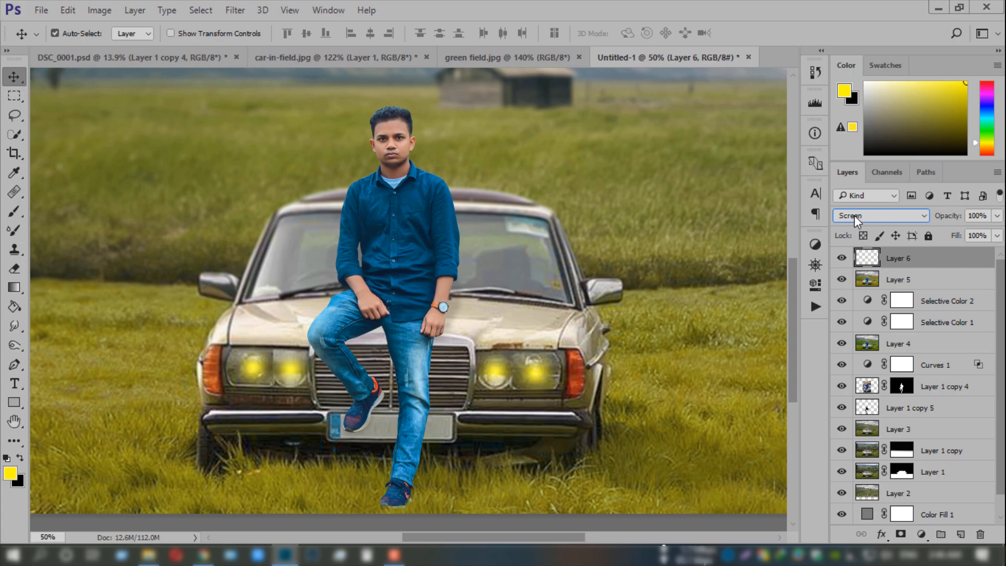
scroll(853, 215, up, 1)
scroll(854, 215, down, 2)
- Apply Hue/Saturation to the headlight glow layer with hue -11, saturation +7 and lightness +73
click(472, 256)
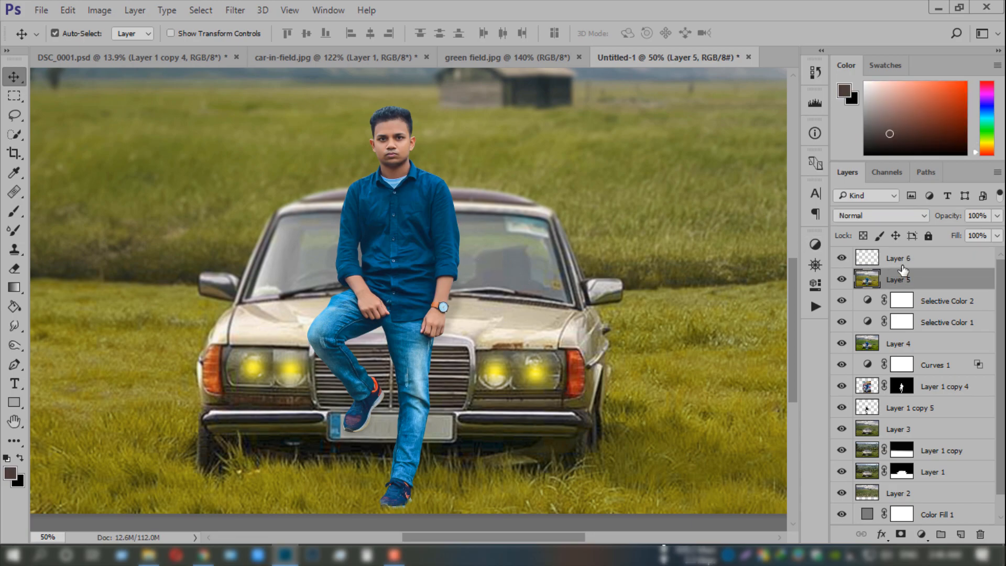
click(899, 261)
click(99, 8)
mouse_move(122, 48)
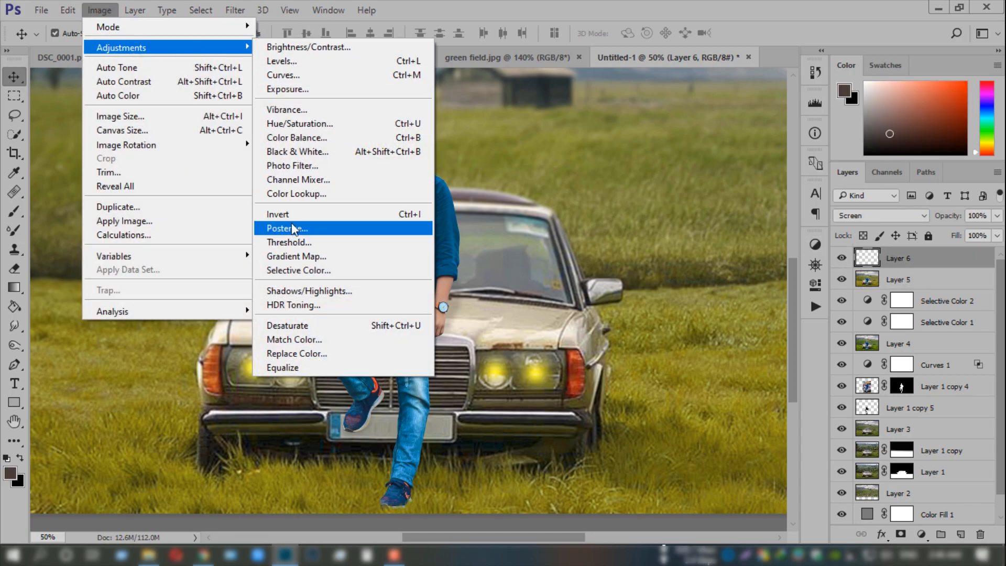
click(299, 123)
click(297, 366)
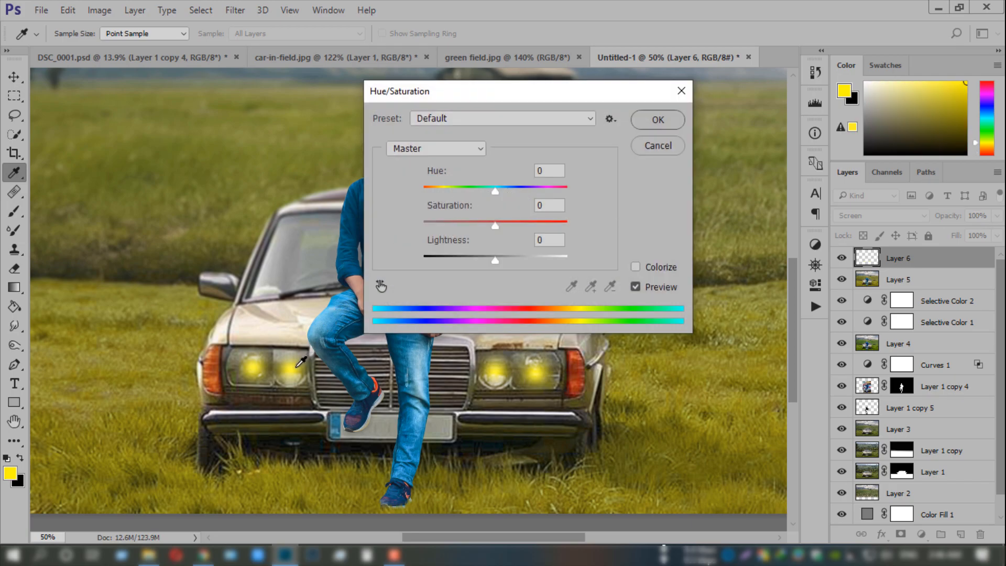
drag(492, 189, 468, 187)
drag(498, 226, 505, 223)
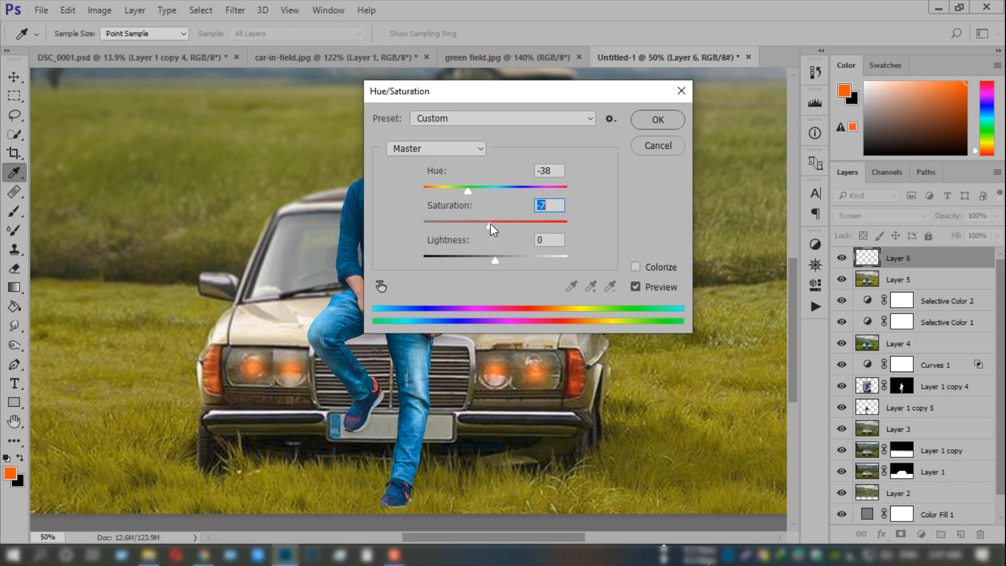
drag(496, 261, 547, 255)
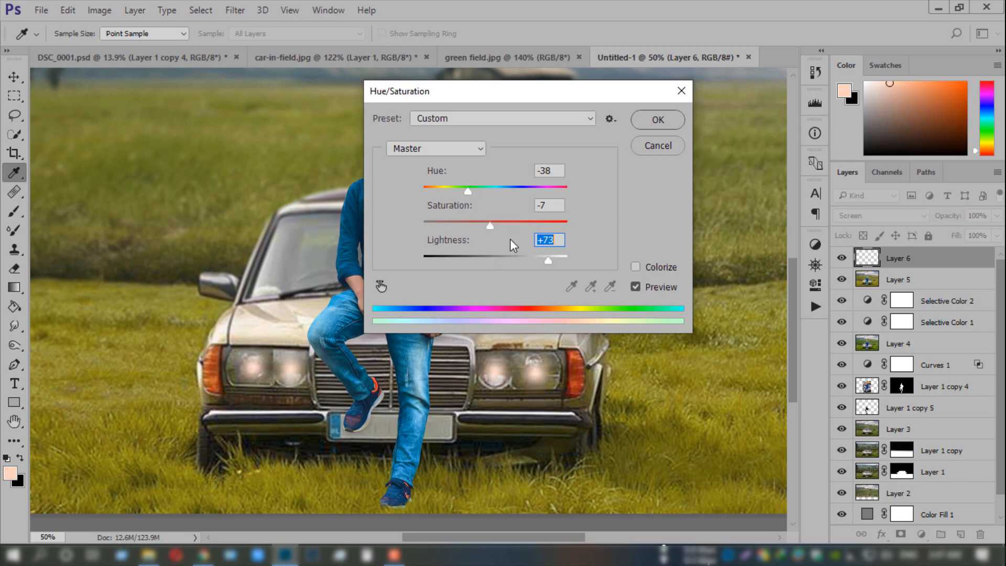
drag(469, 192, 487, 188)
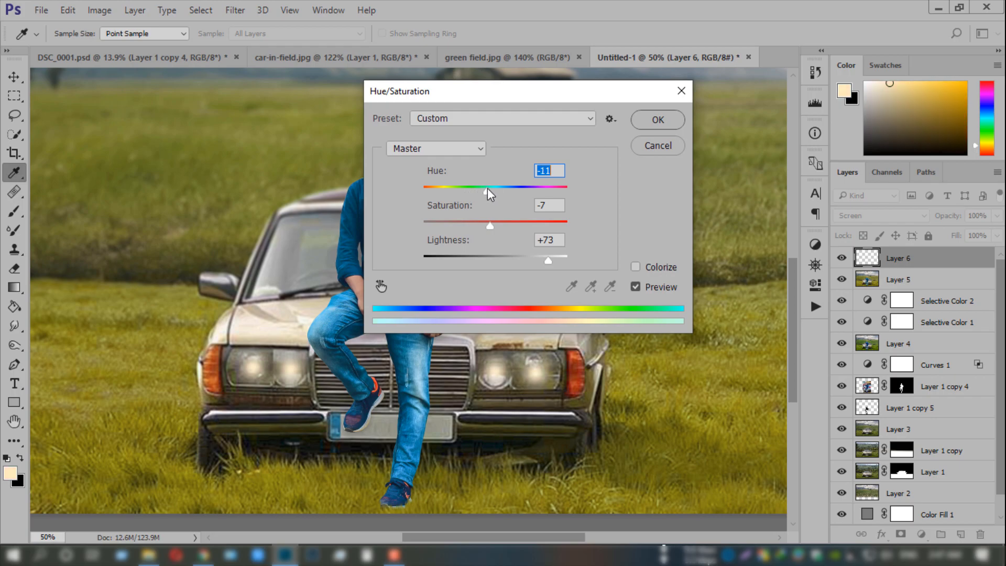
drag(490, 222, 500, 225)
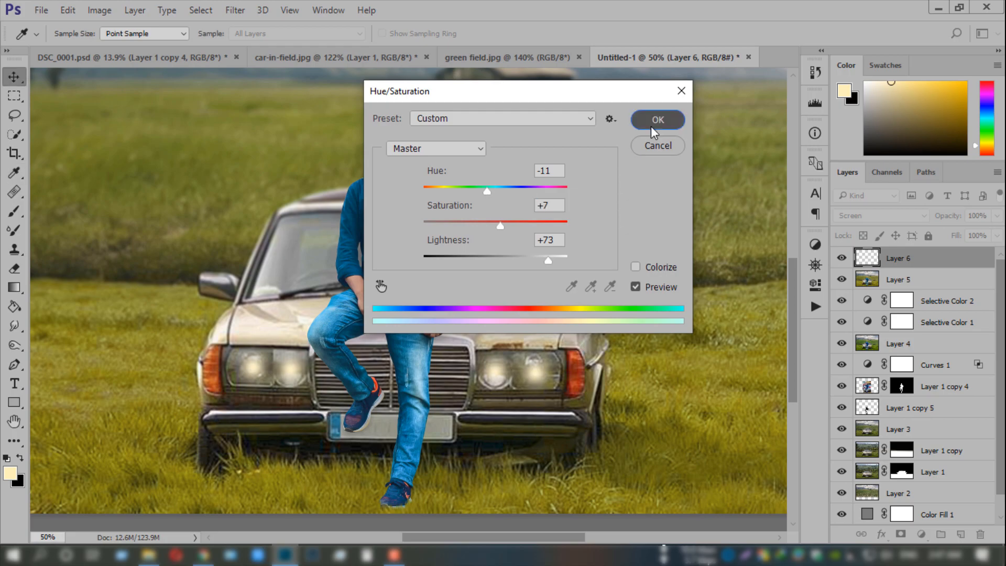
click(650, 127)
- Compare the image with and without the headlight glow, and merge the glow layer into the stamped layer beneath it
key(v)
key(ctrl+minus)
scroll(558, 262, up, 2)
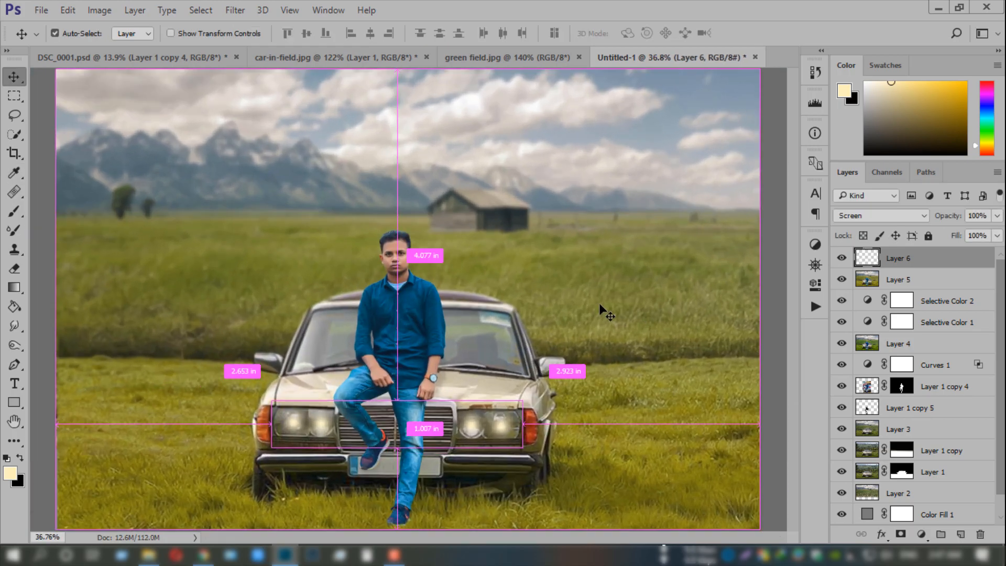
click(844, 260)
click(844, 260)
key(ctrl+minus)
key(ctrl+0)
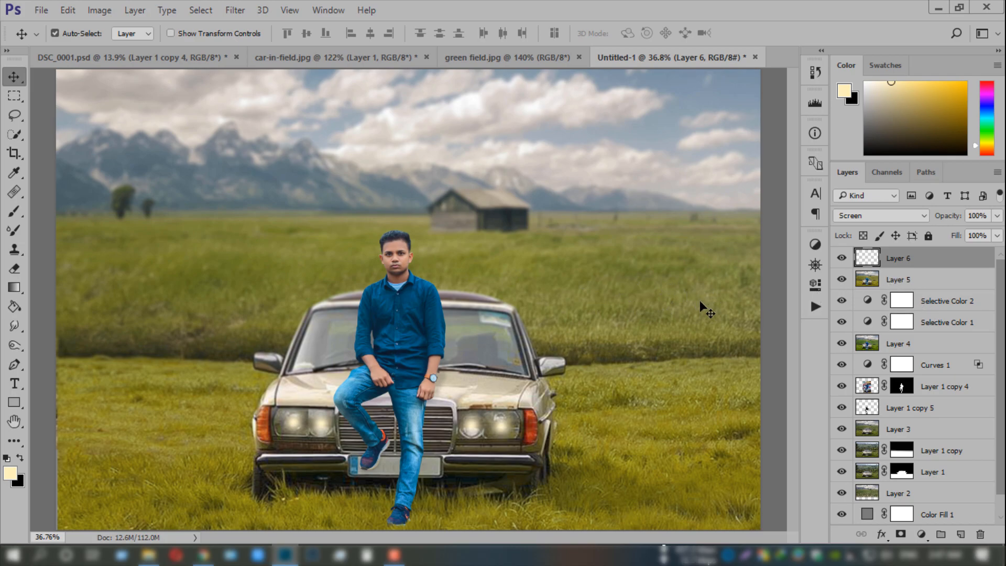
key(ctrl+alt+shift+e)
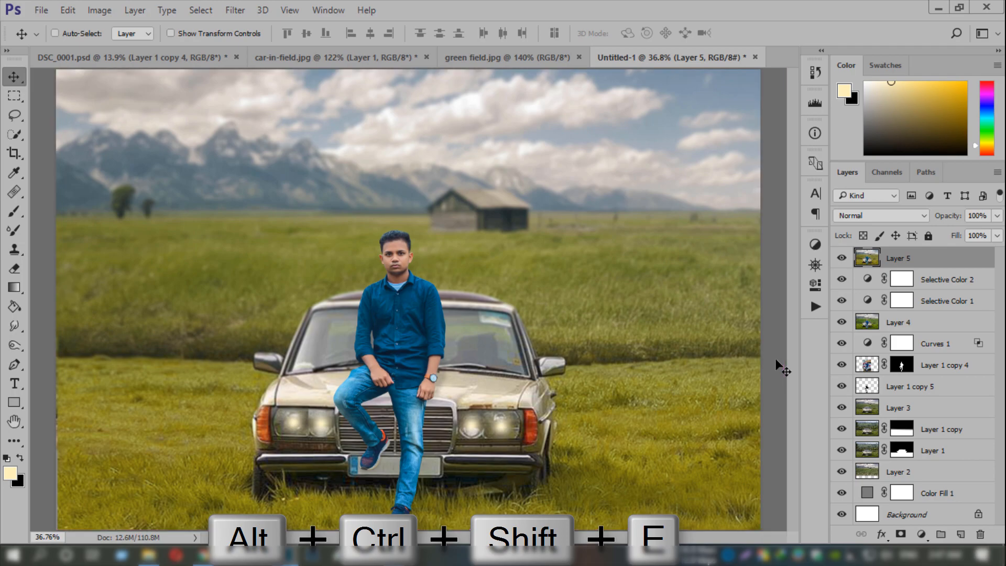
- Open the stamped layer in the Camera Raw filter and reset the graduated filter's exposure and temperature to 0
key(ctrl+shift+a)
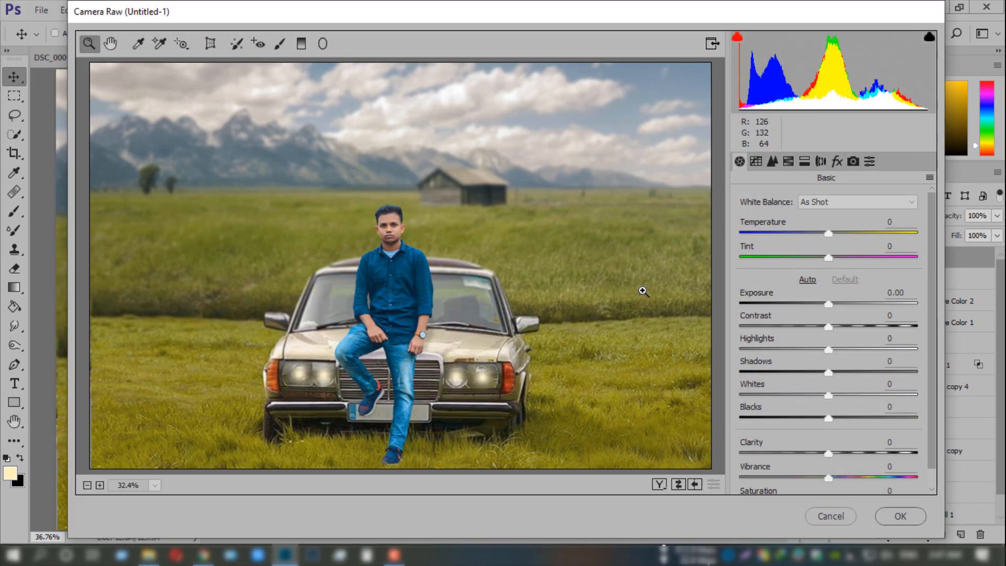
click(301, 44)
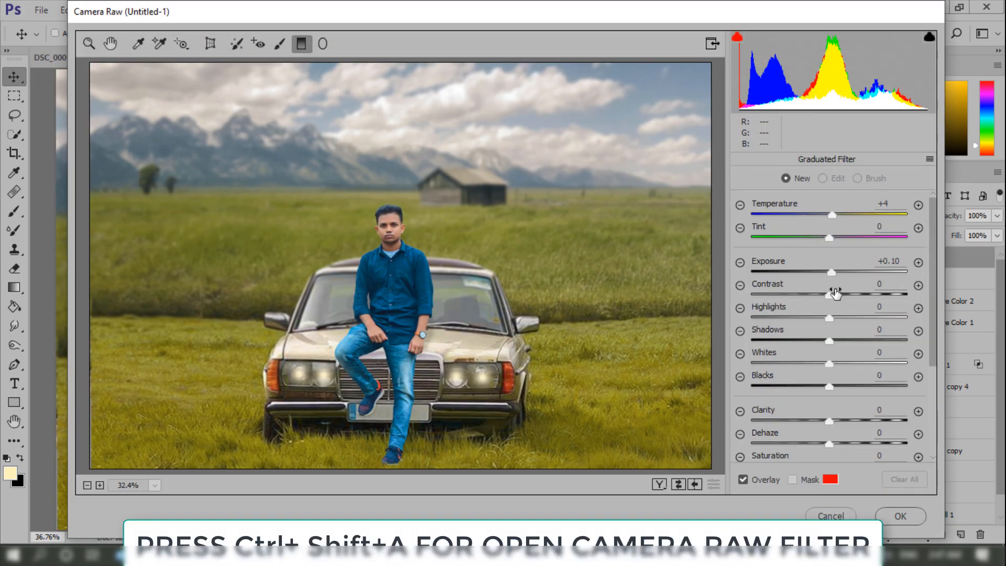
double_click(842, 262)
click(854, 203)
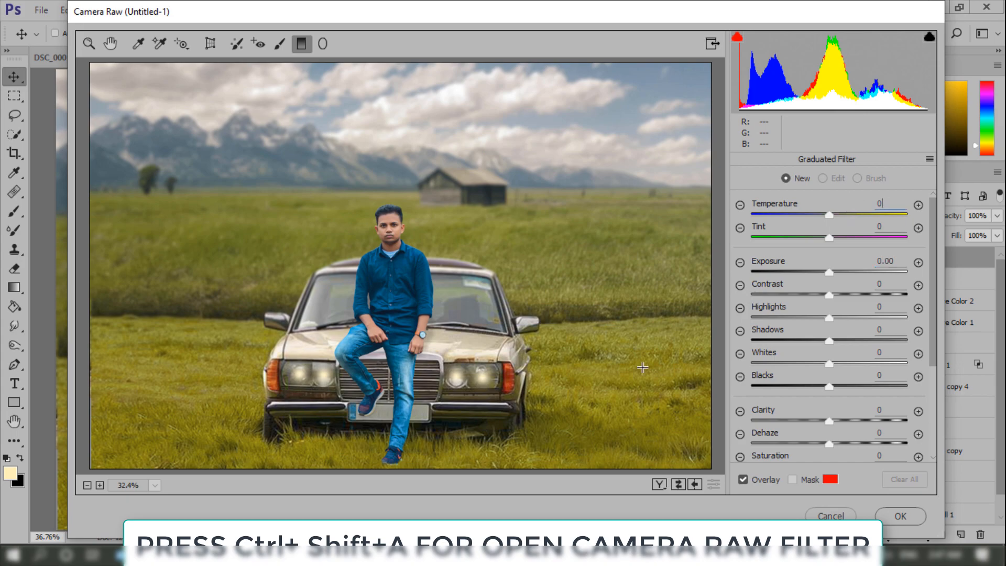
- Darken the lower foreground with a graduated filter at exposure -0.50, running from the man's feet up to his chest
click(394, 443)
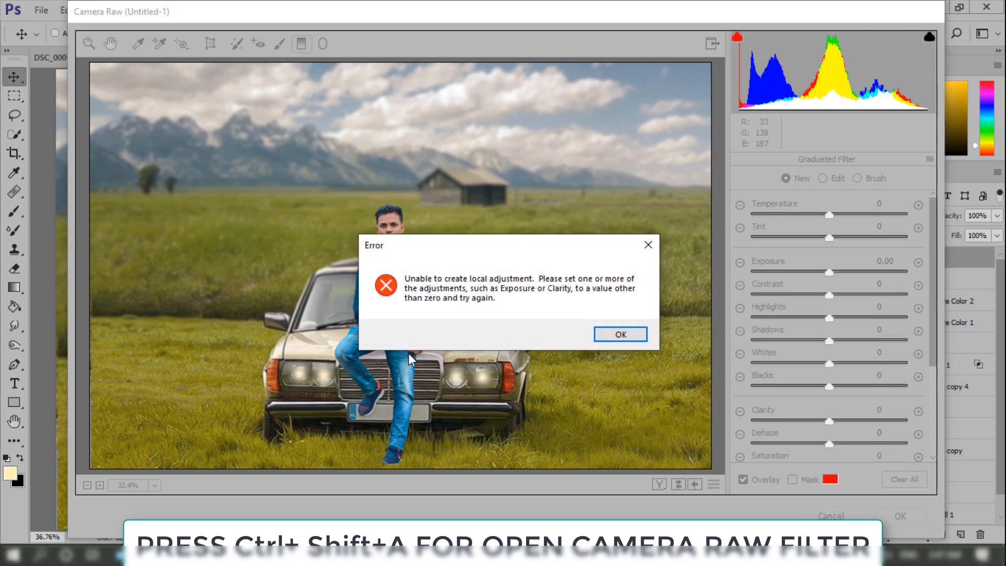
click(599, 339)
drag(816, 271, 806, 271)
drag(404, 426, 407, 287)
drag(411, 426, 403, 453)
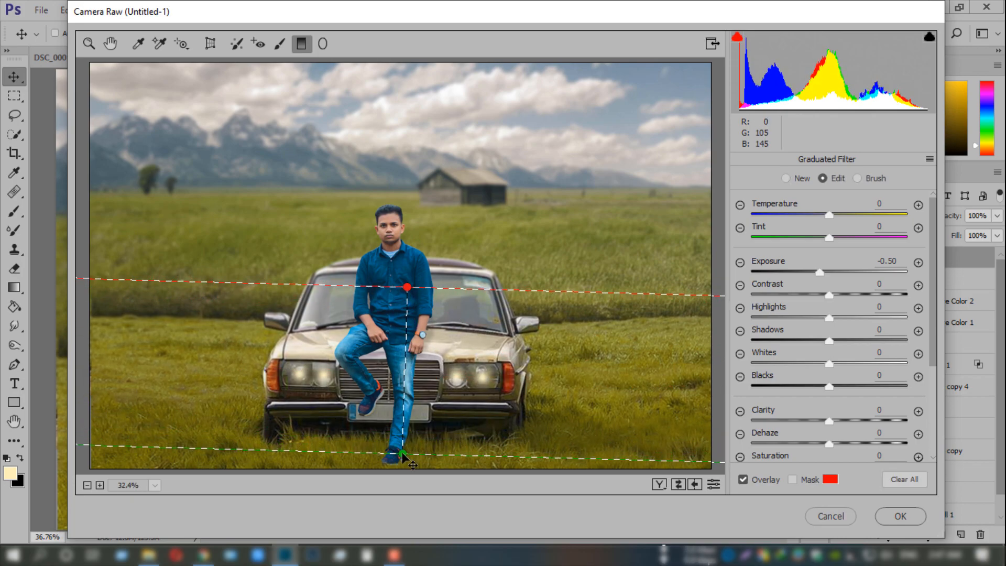
- Set the overall temperature to +7 and tint to -6, and apply the Camera Raw filter
click(89, 43)
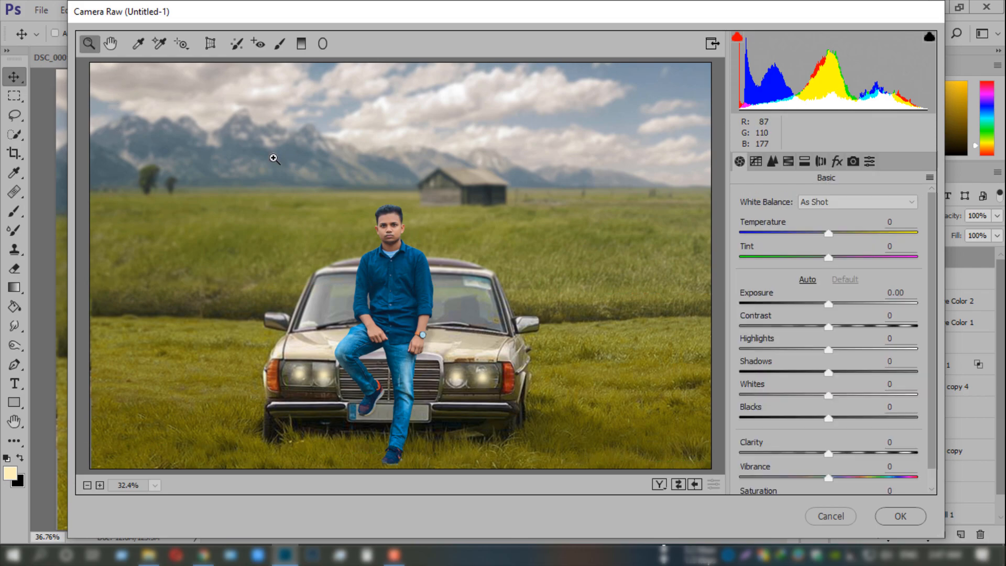
drag(827, 231, 830, 225)
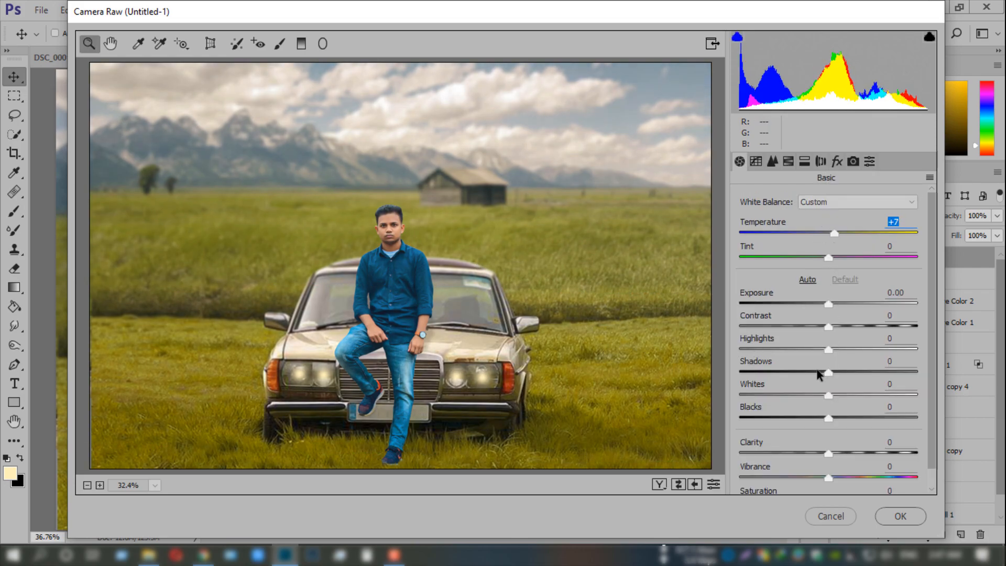
mouse_move(838, 254)
mouse_down()
mouse_move(849, 249)
mouse_move(839, 246)
mouse_up()
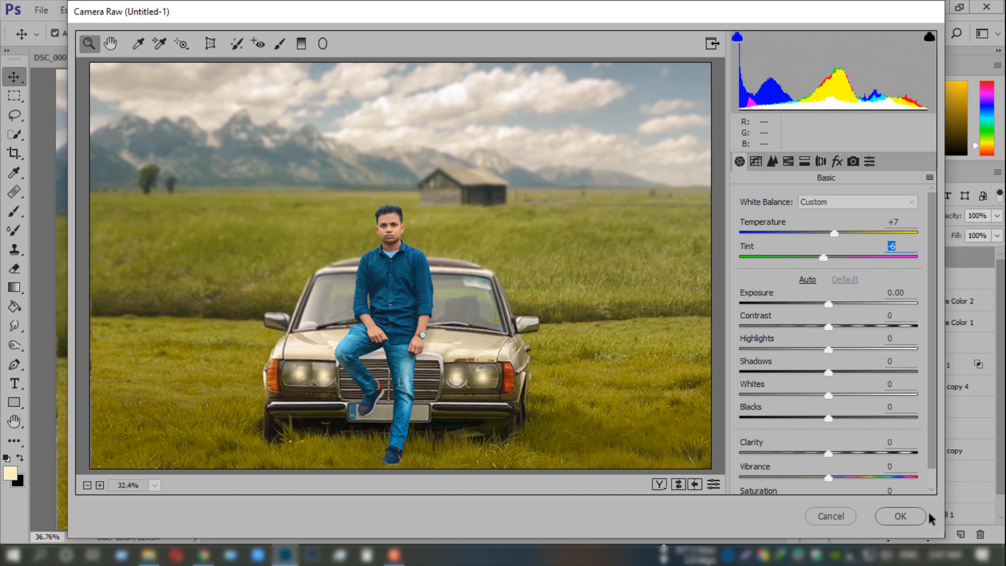
click(900, 515)
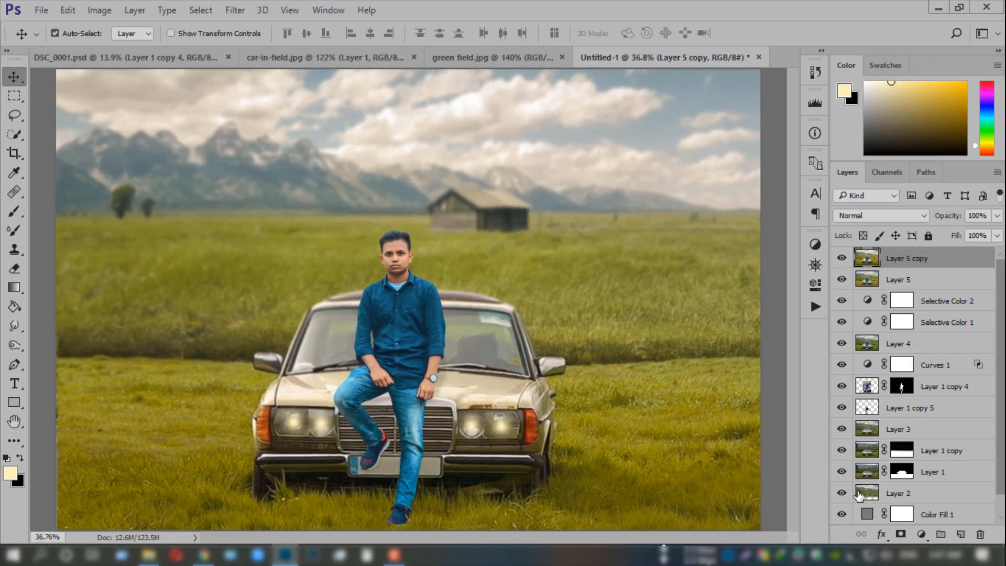
- Add a Color Lookup adjustment layer using the Fuji ETERNA 250D Kodak 2395 3DLUT, and reduce the layer's opacity
click(921, 534)
click(891, 441)
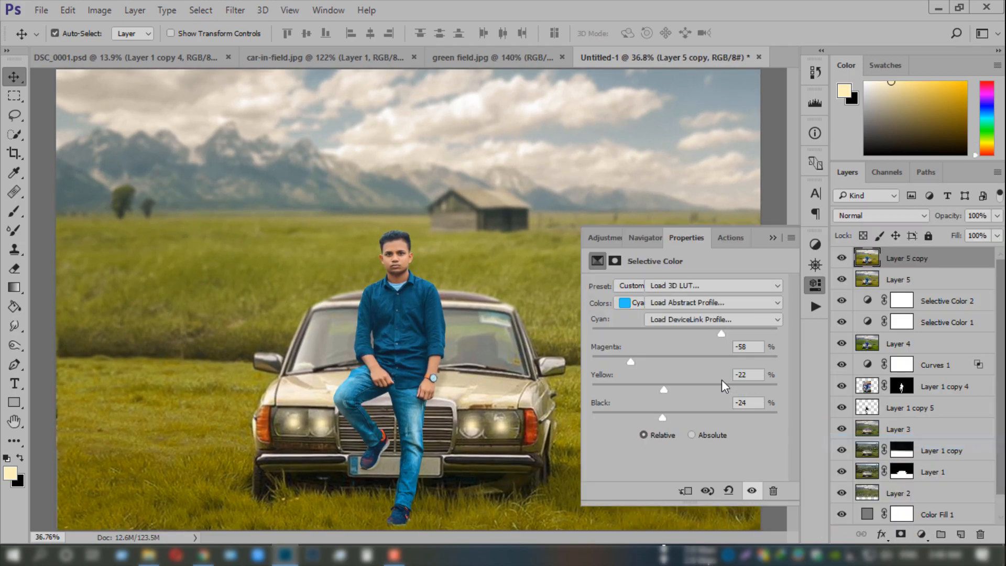
click(680, 288)
click(693, 51)
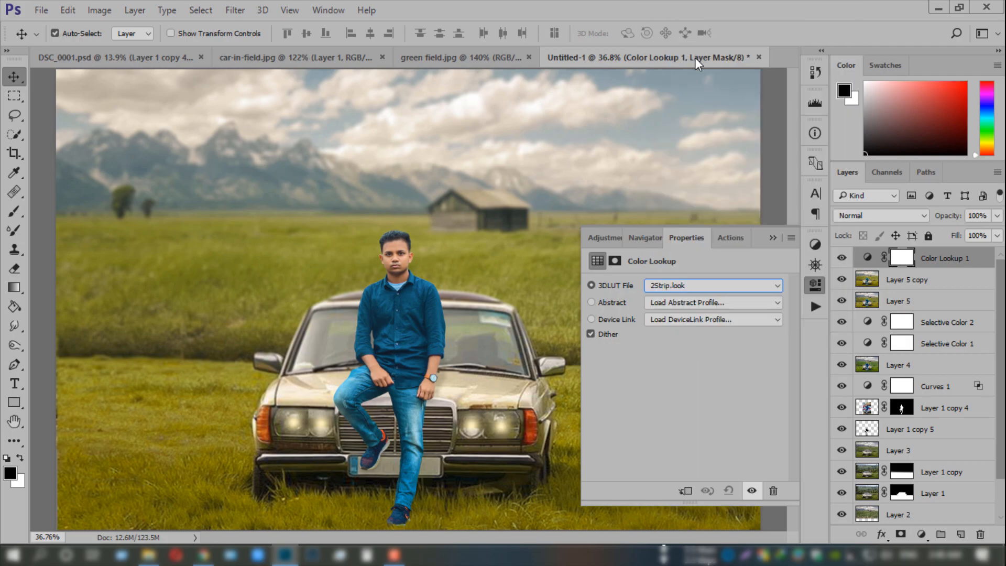
click(680, 288)
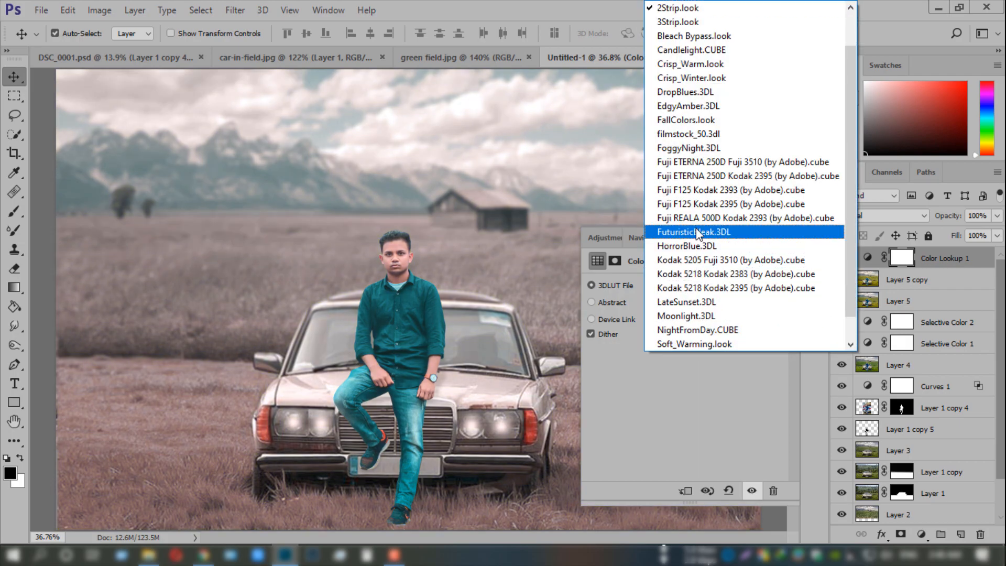
click(675, 161)
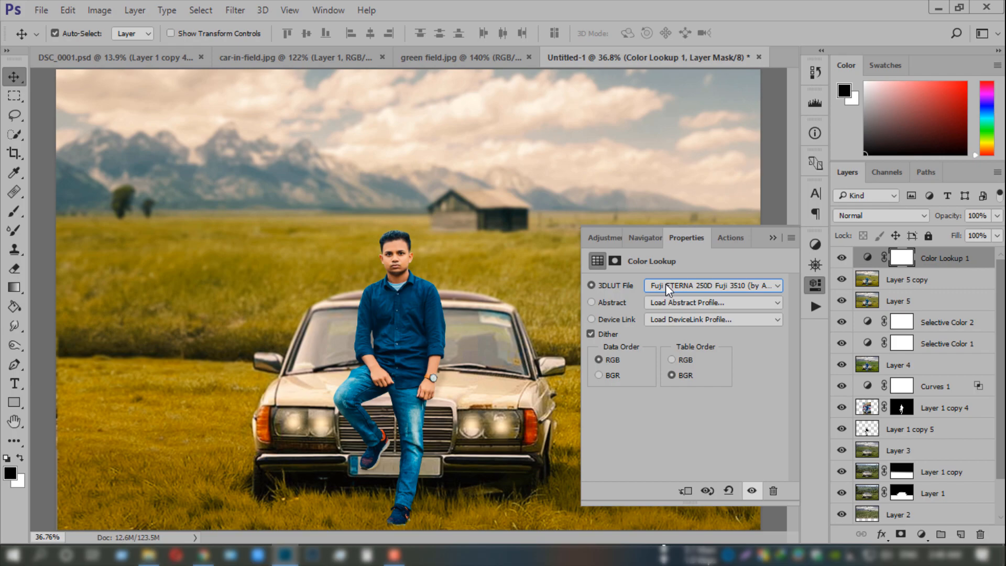
key(Down)
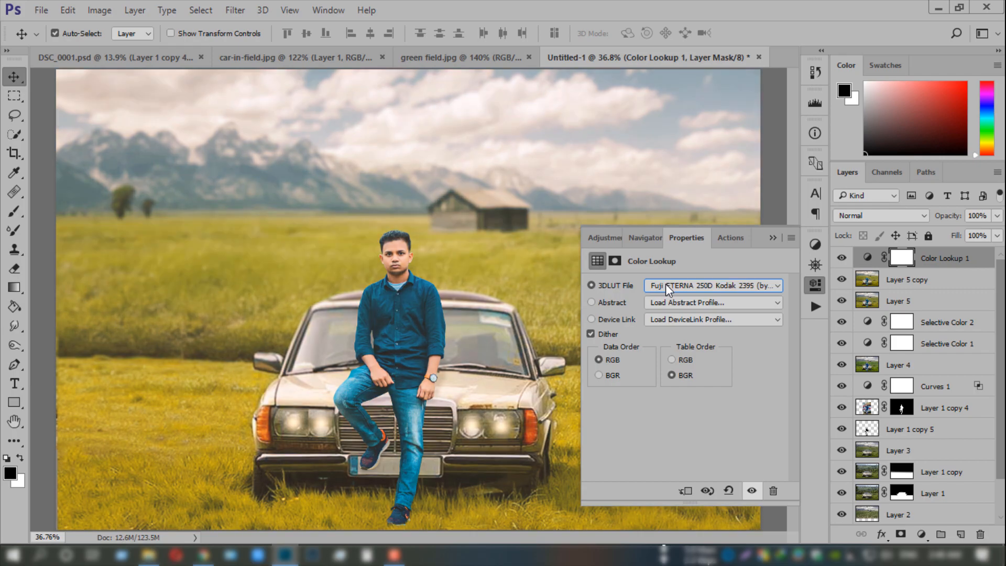
click(773, 238)
drag(948, 218, 899, 219)
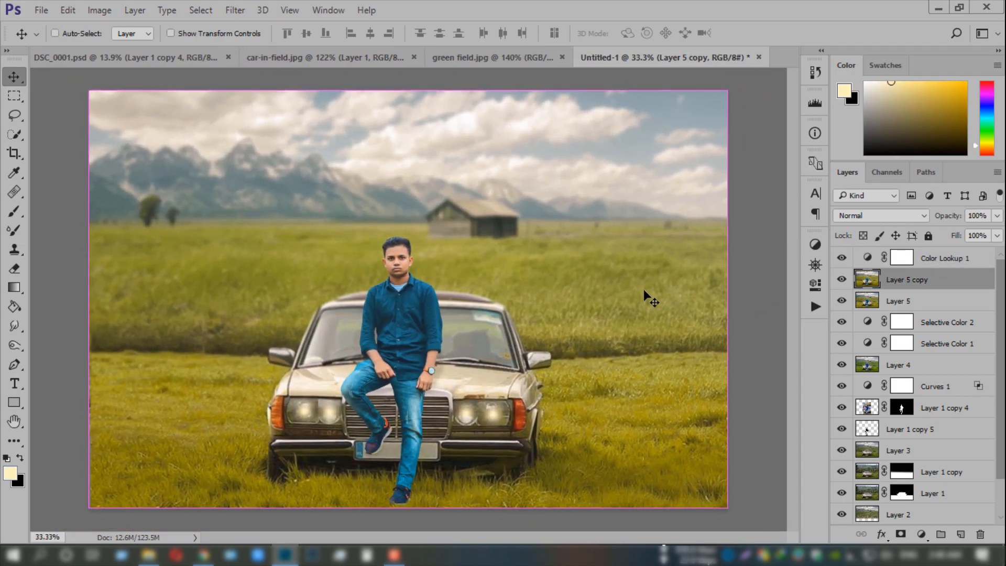
- Crop the image slightly tighter at its upper corners, keeping the man and car in the middle
key(c)
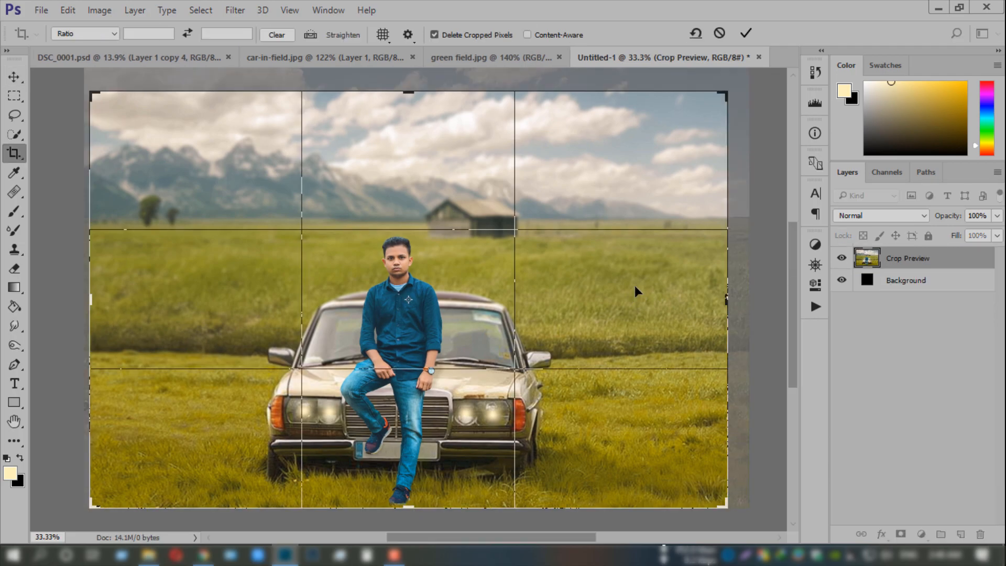
drag(728, 92, 721, 98)
drag(88, 93, 100, 96)
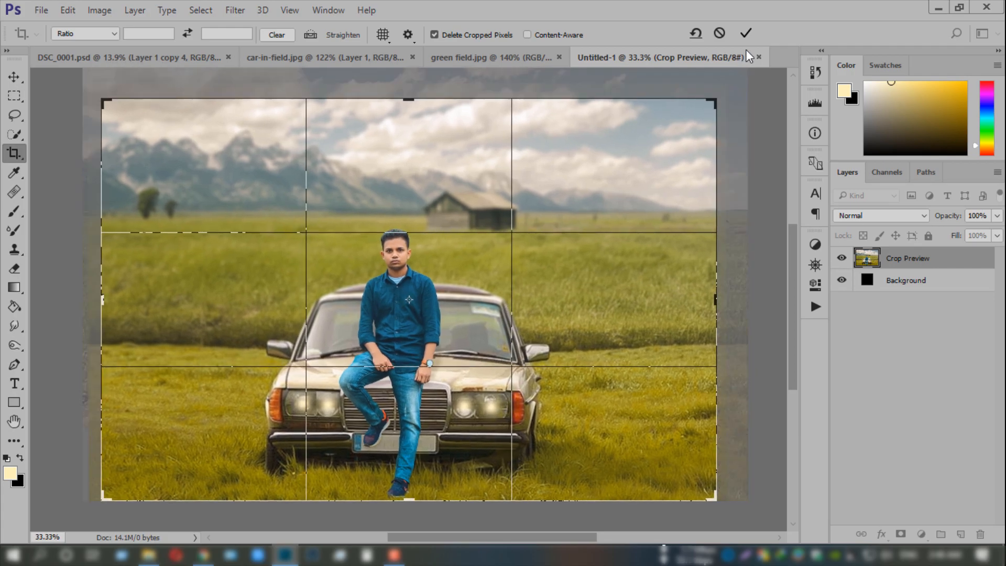
click(745, 33)
click(19, 78)
scroll(81, 139, down, 3)
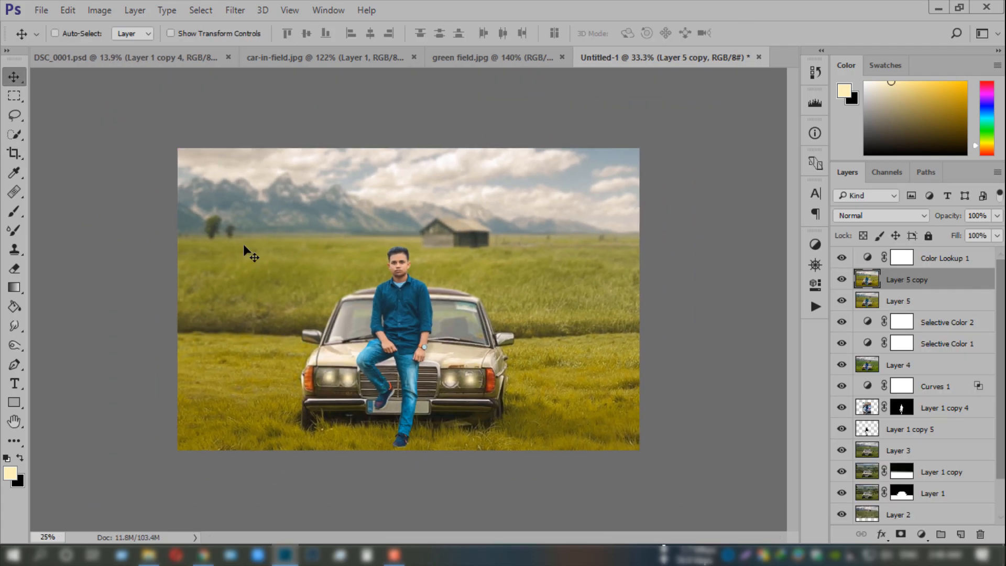
scroll(320, 278, up, 4)
scroll(341, 278, down, 2)
scroll(393, 301, up, 2)
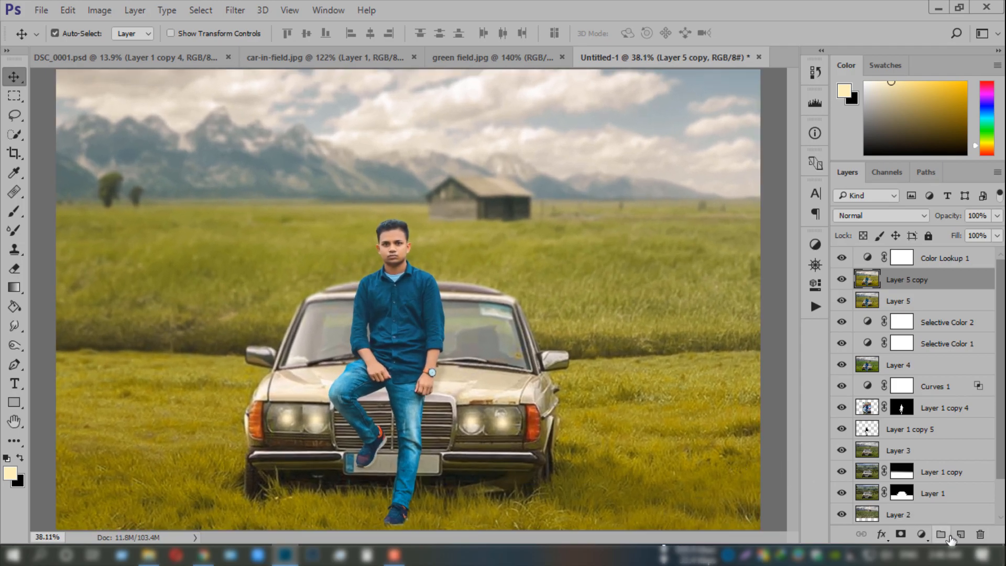
- Add a Curves adjustment layer above Layer 5 copy and adjust the black point of its RGB curve
click(921, 534)
click(882, 310)
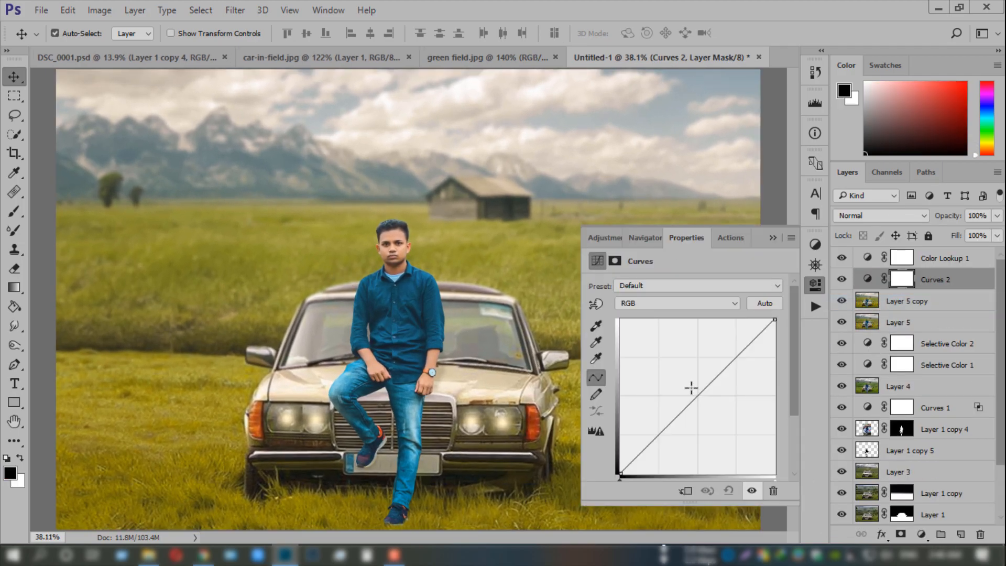
click(699, 395)
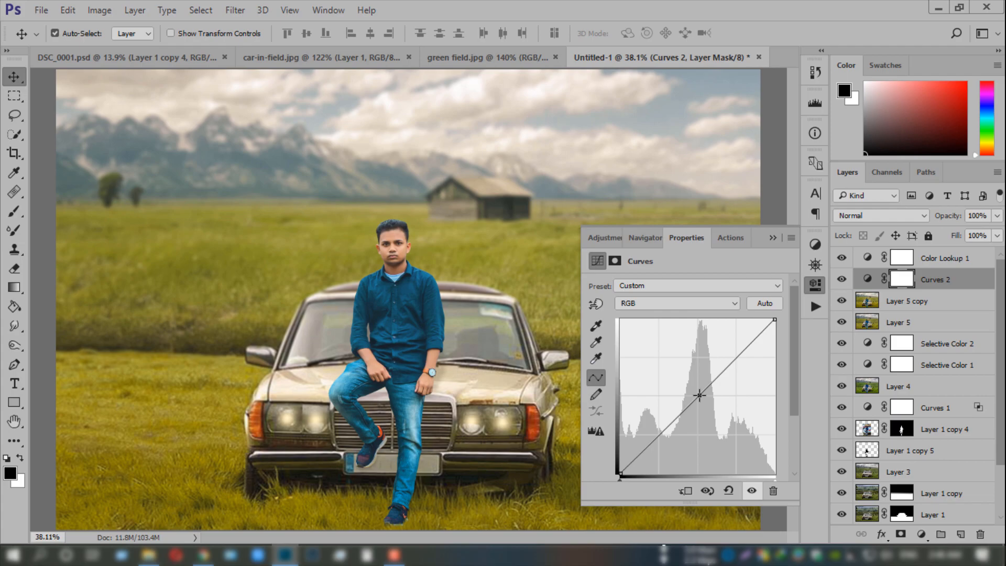
mouse_move(616, 468)
mouse_down()
mouse_move(607, 459)
mouse_move(626, 478)
mouse_up()
- Fine-tune the highlight and shadow end points of the Green channel curve
click(631, 308)
click(635, 343)
click(636, 304)
click(644, 331)
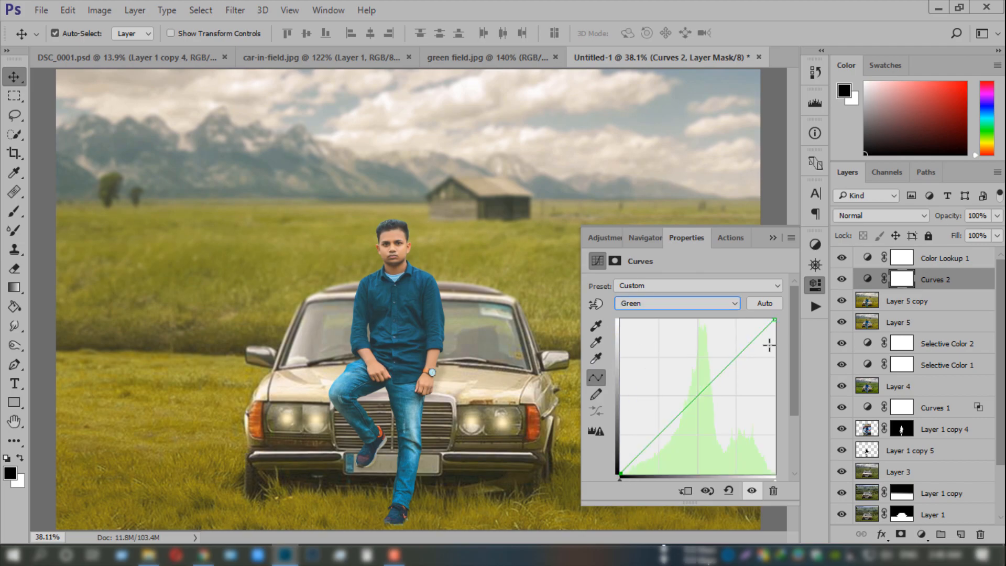
click(773, 320)
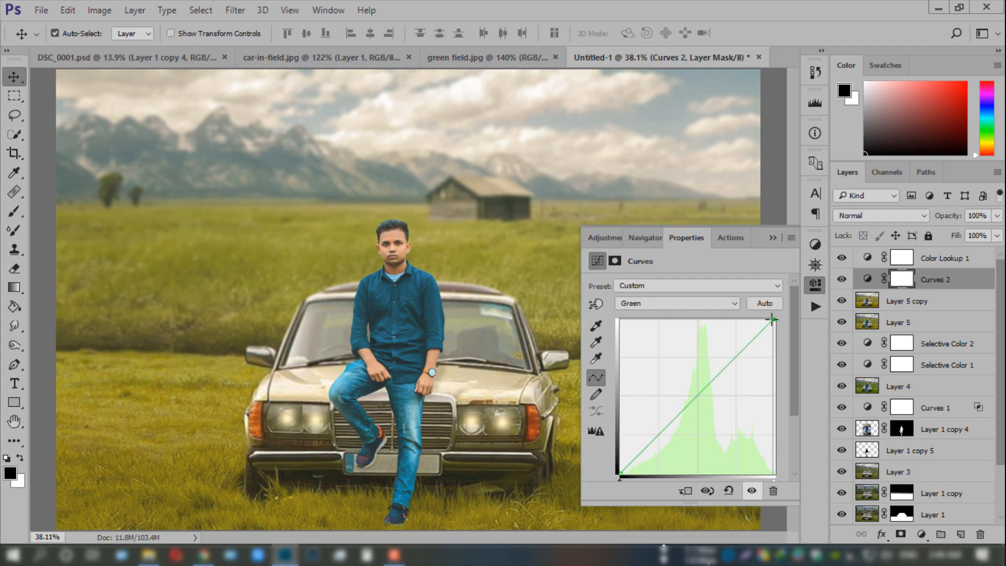
drag(621, 472, 620, 473)
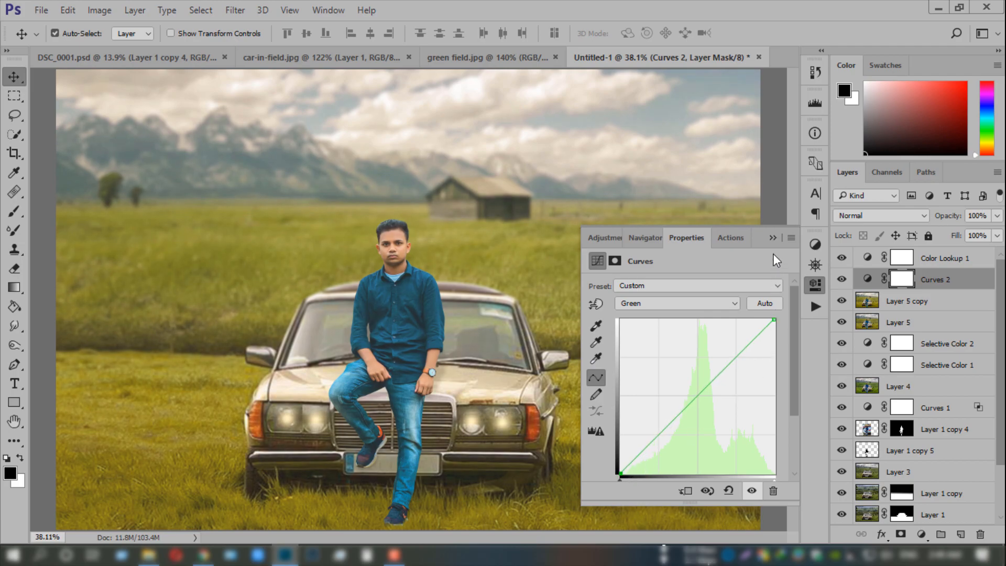
- Move the Curves 2 layer above Color Lookup 1 and compare the image with and without it
click(943, 259)
drag(931, 278, 924, 252)
click(842, 258)
click(842, 257)
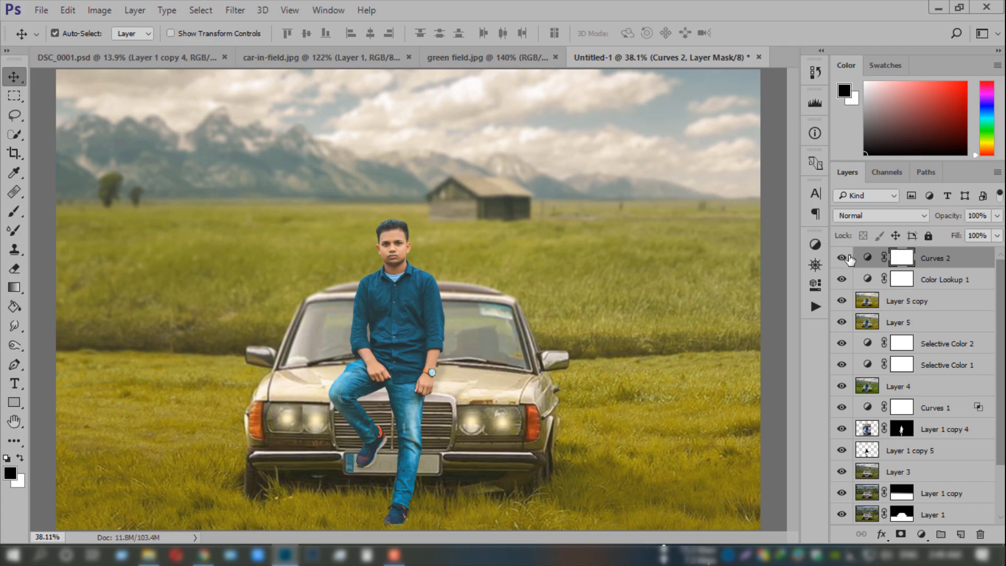
- Stamp all visible layers into a new layer and add a Camera Raw radial filter around the man and car with exposure -0.30
key(ctrl+shift+alt+e)
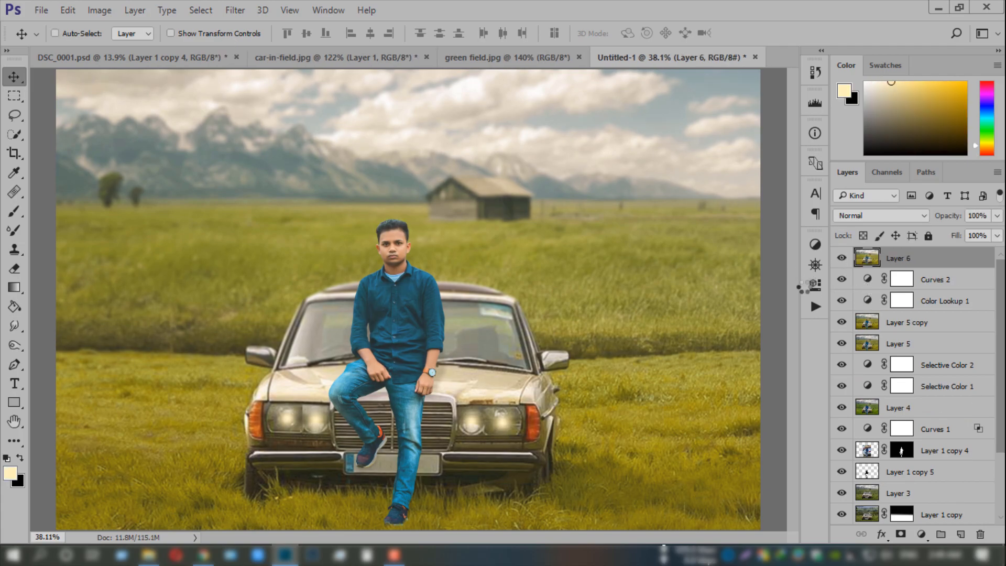
key(ctrl+shift+a)
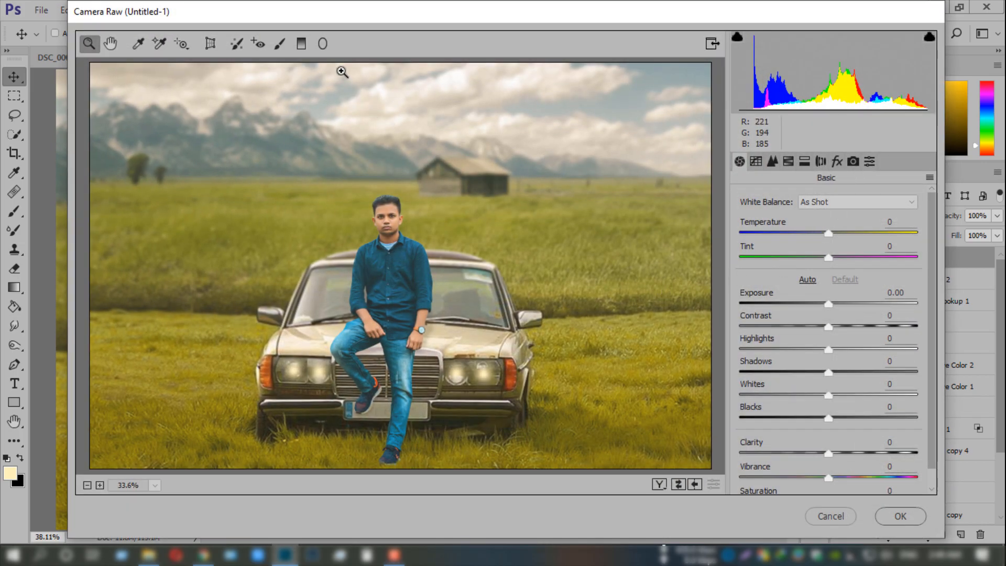
click(323, 44)
drag(396, 273, 496, 422)
drag(857, 261, 861, 266)
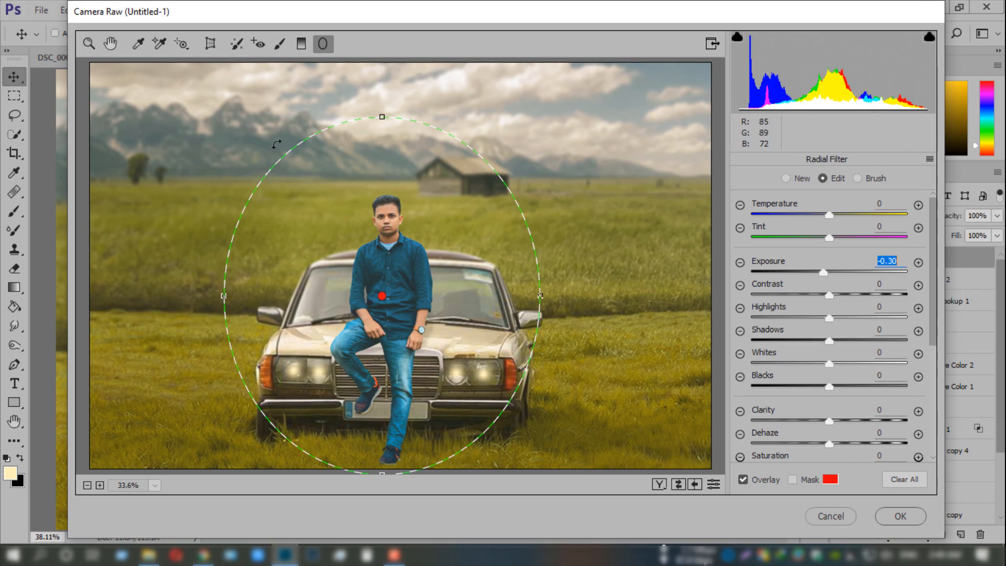
- Set the basic adjustments to temperature -1, tint -3, exposure +0.10 and shadows +10
click(89, 44)
drag(782, 224, 787, 224)
drag(828, 257, 829, 226)
drag(781, 294, 782, 295)
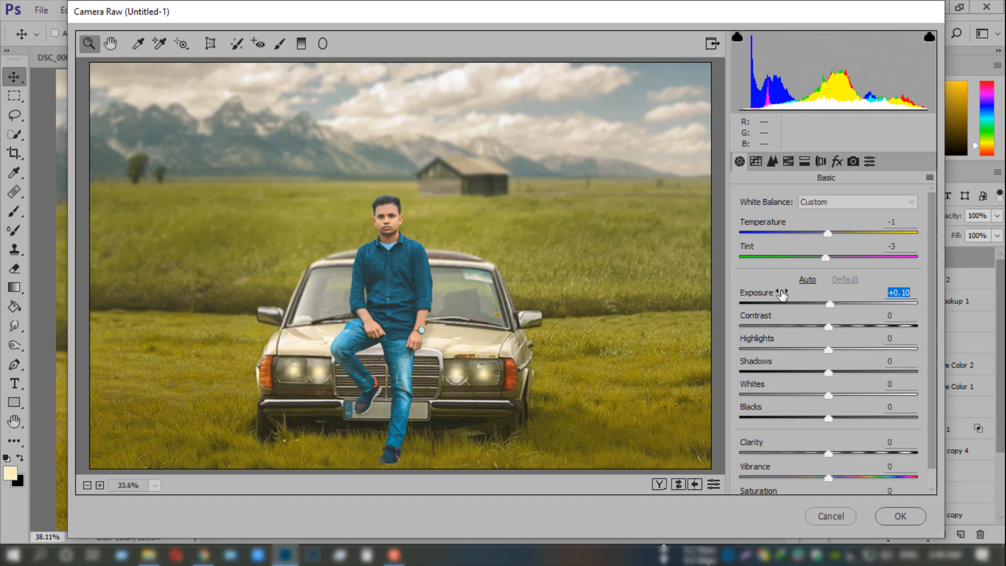
drag(821, 355, 847, 363)
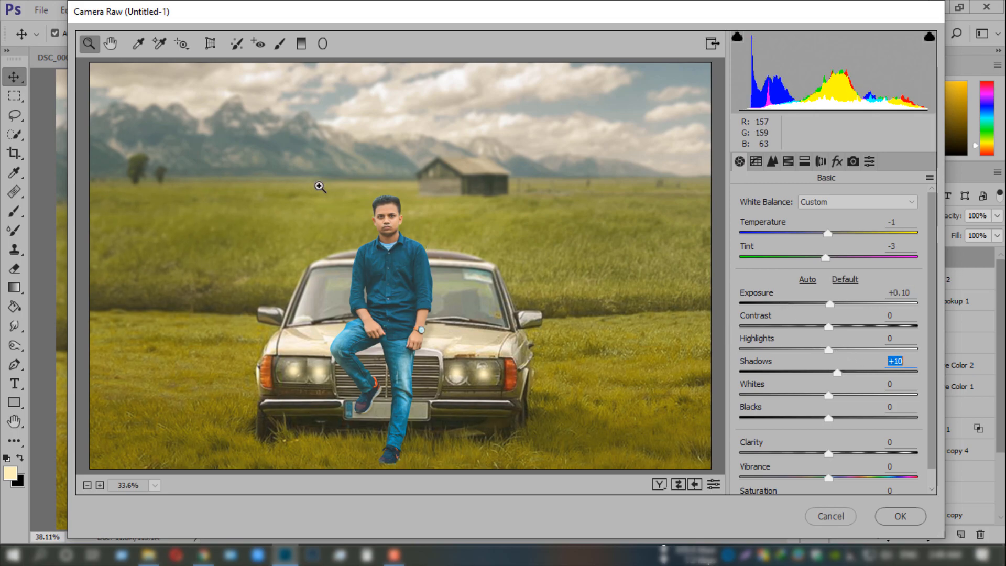
- Set the existing radial filter's exposure to -0.40, adjust its shadows, and apply the Camera Raw filter
click(323, 44)
click(382, 296)
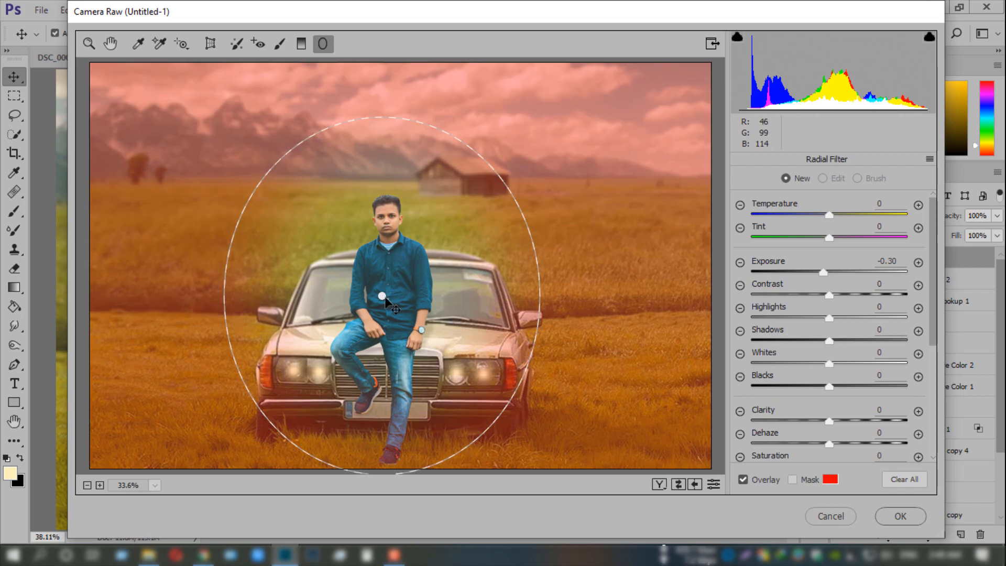
drag(817, 265, 813, 263)
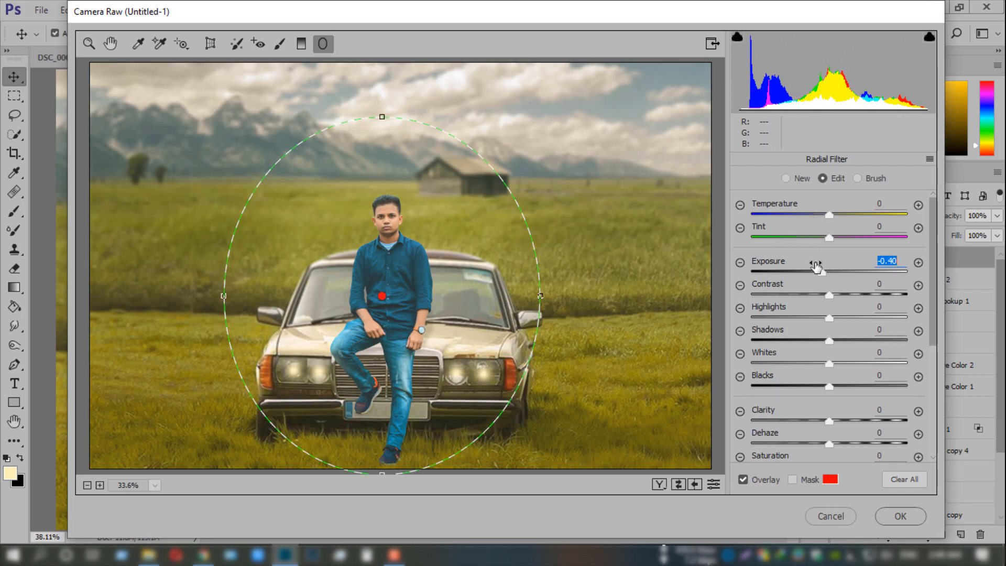
drag(849, 334, 823, 339)
drag(849, 265, 850, 264)
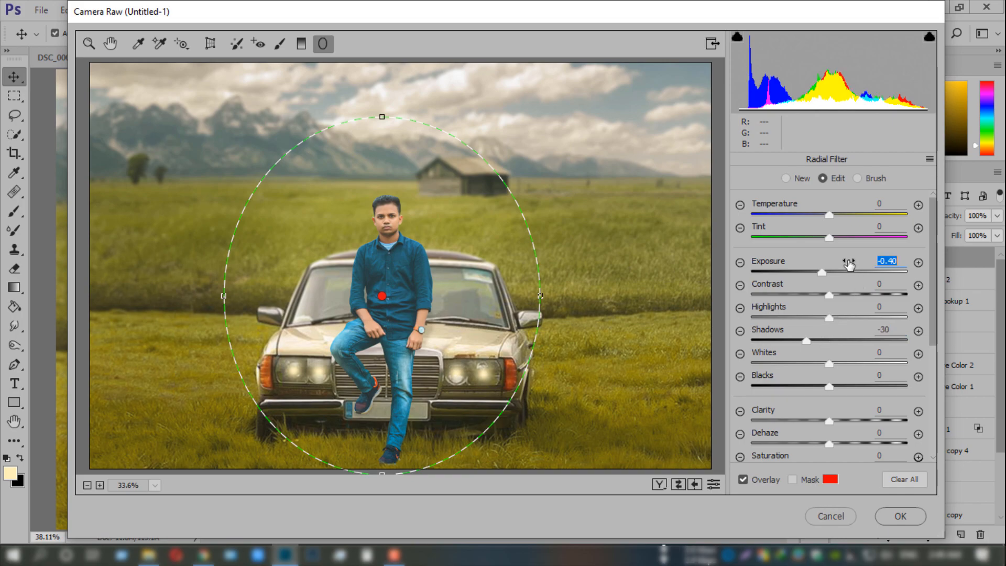
drag(825, 338, 839, 332)
click(886, 517)
- Compare the image with and without Layer 6, and lower that layer's opacity to 72%
click(840, 258)
click(840, 259)
drag(952, 223, 932, 220)
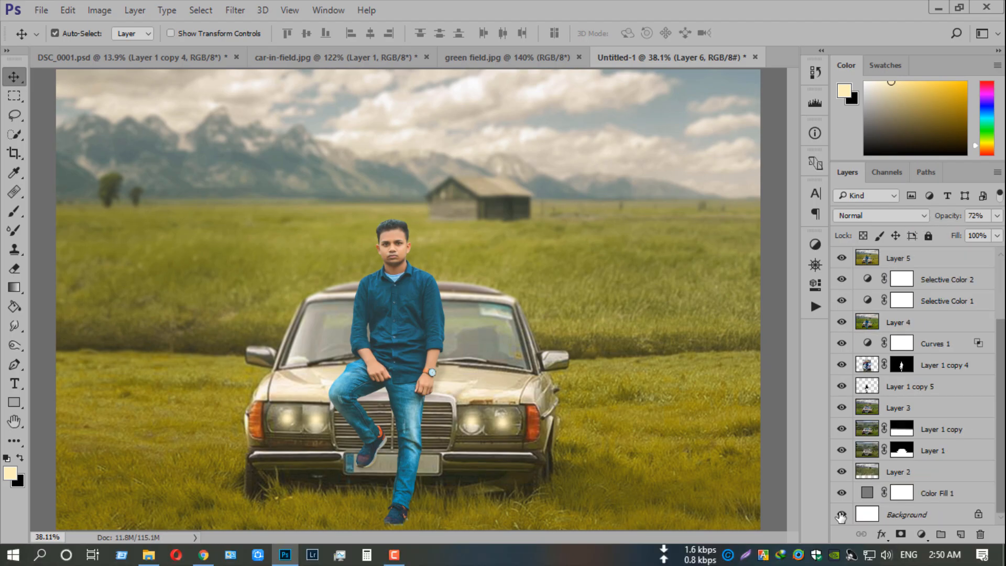